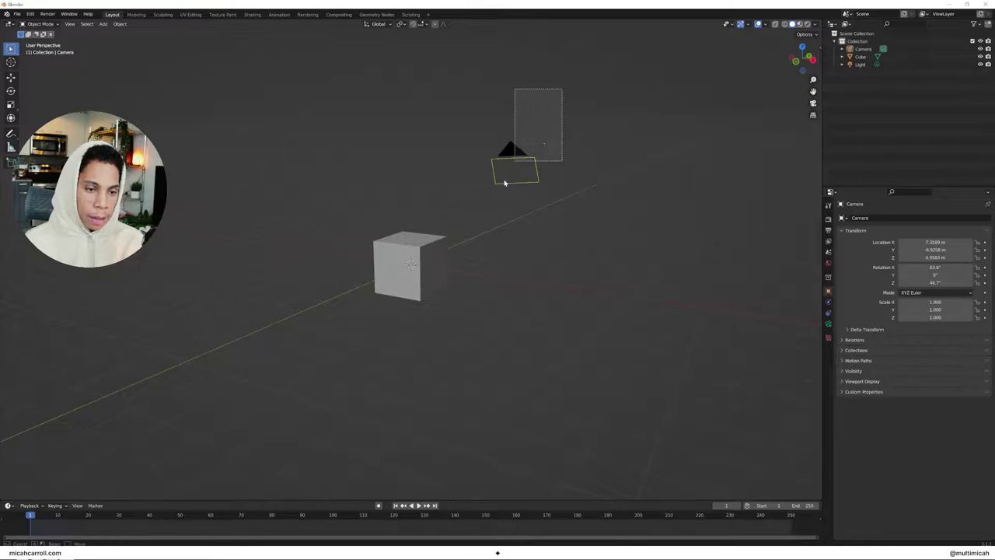
# Step: Delete all default objects from the scene
pyautogui.press('a')
pyautogui.press('Delete')
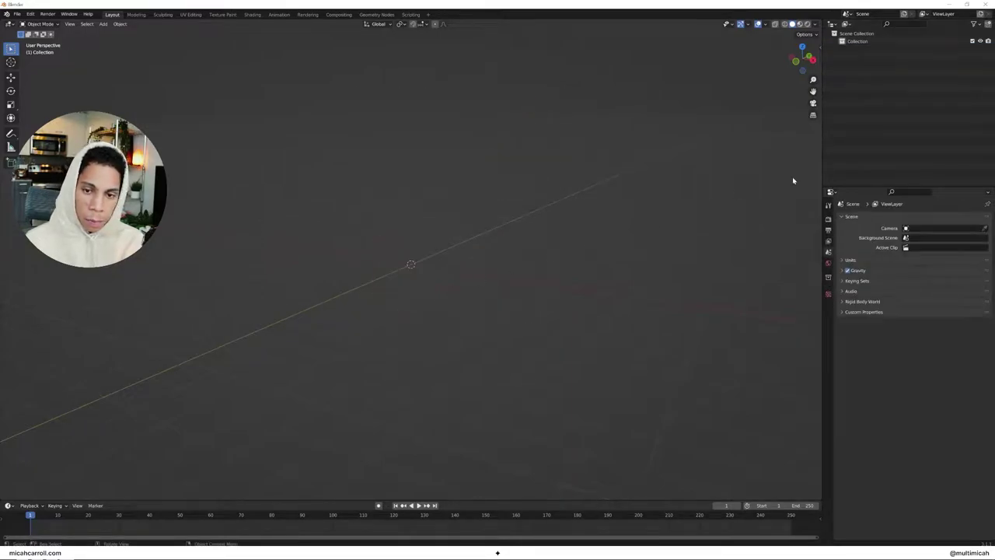
# Step: Enable Ambient Occlusion, Bloom and Screen Space Reflections in the Eevee render settings
pyautogui.click(828, 221)
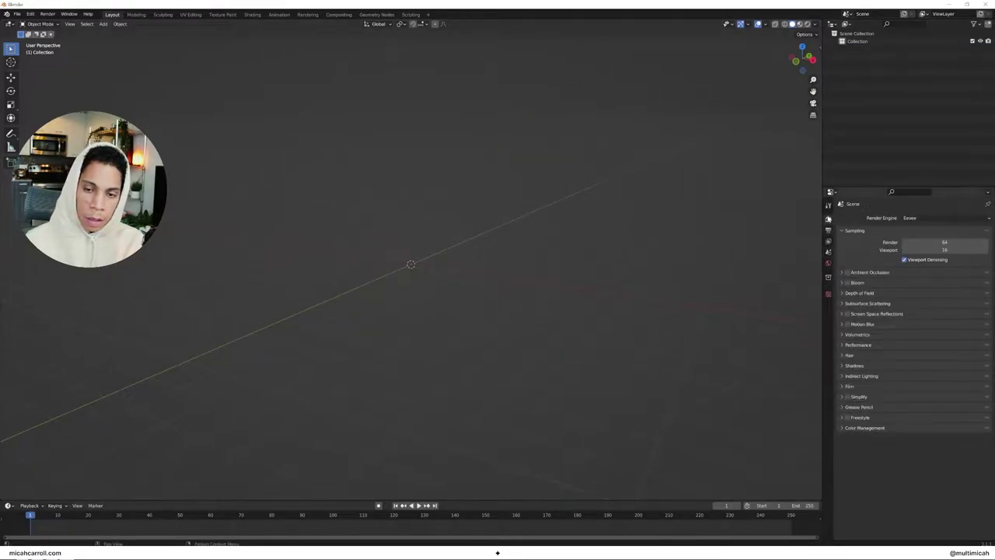
pyautogui.click(847, 272)
pyautogui.click(847, 282)
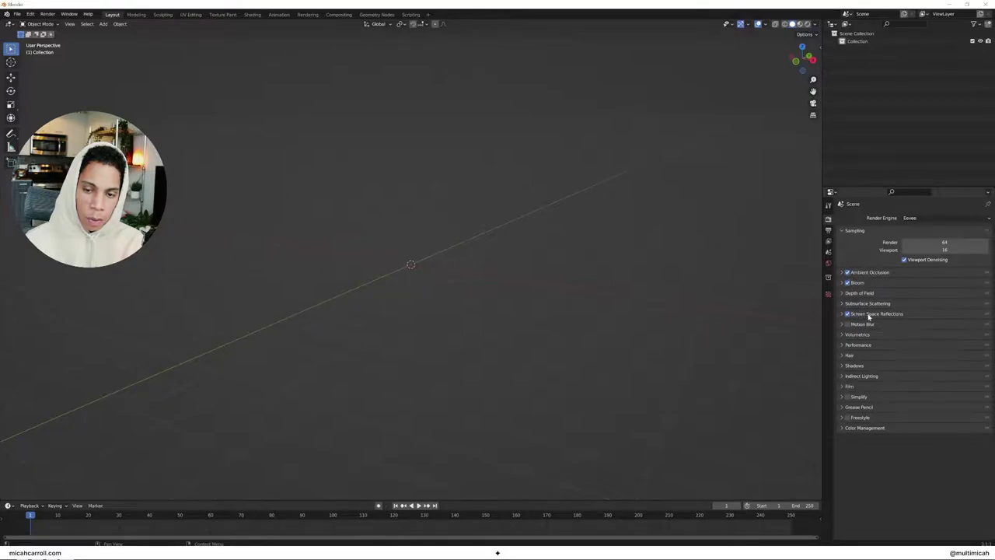
# Step: Check the default F-curve interpolation in the animation preferences and close the preferences window
pyautogui.click(30, 14)
pyautogui.click(42, 124)
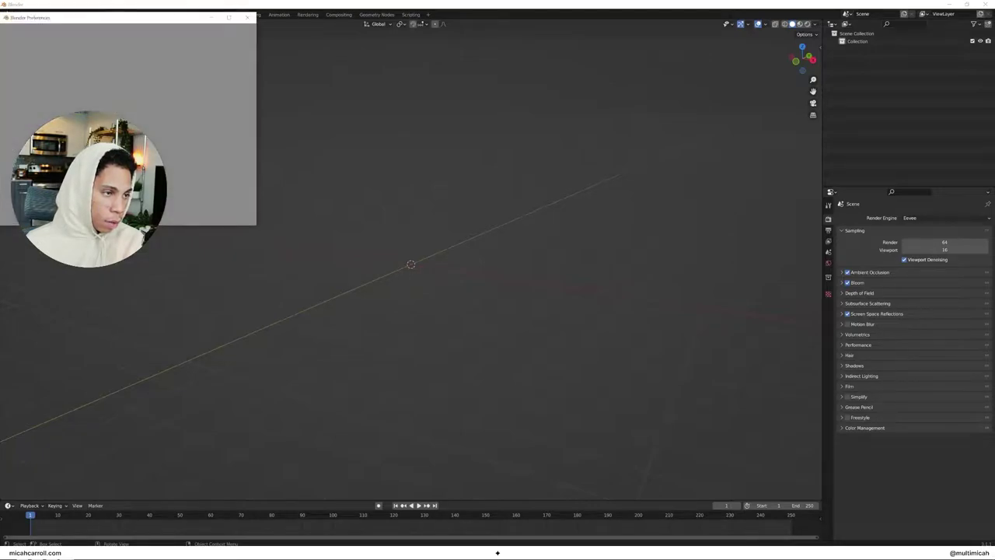
pyautogui.moveTo(60, 17); pyautogui.dragTo(386, 96)
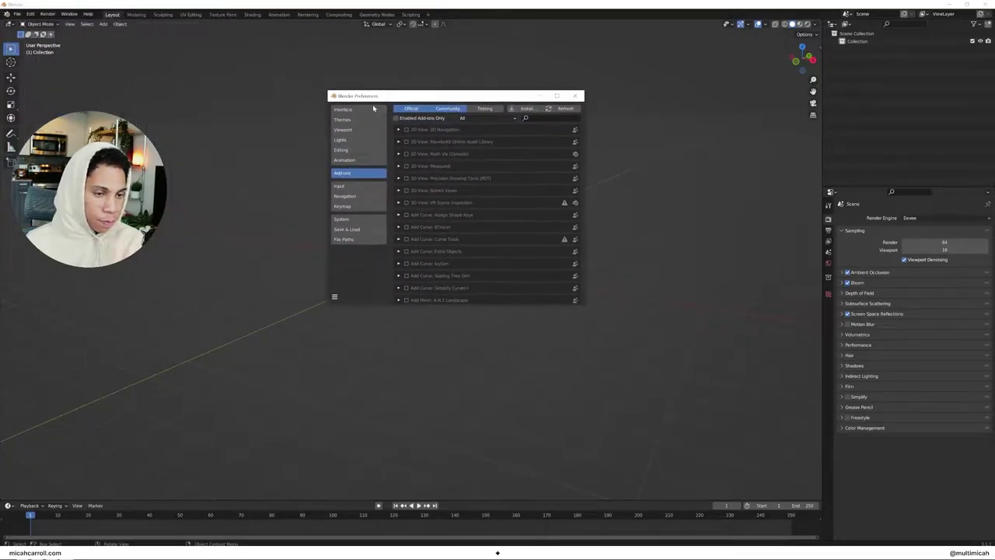
pyautogui.click(360, 160)
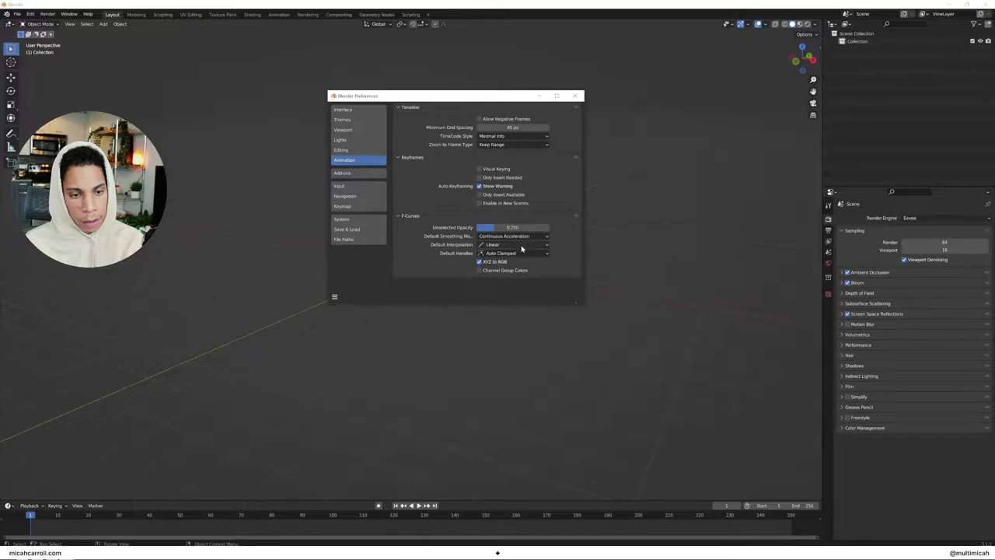
pyautogui.click(495, 247)
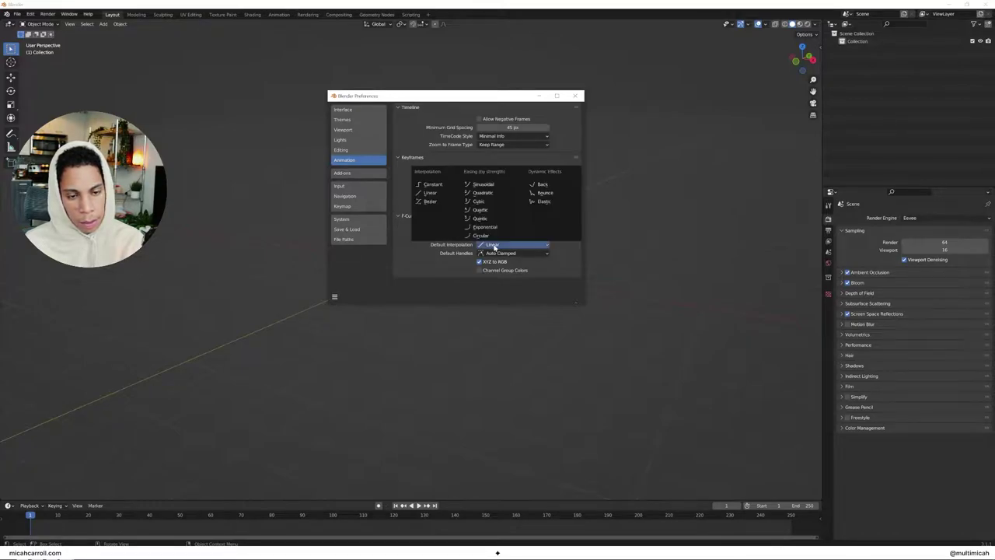
pyautogui.click(488, 245)
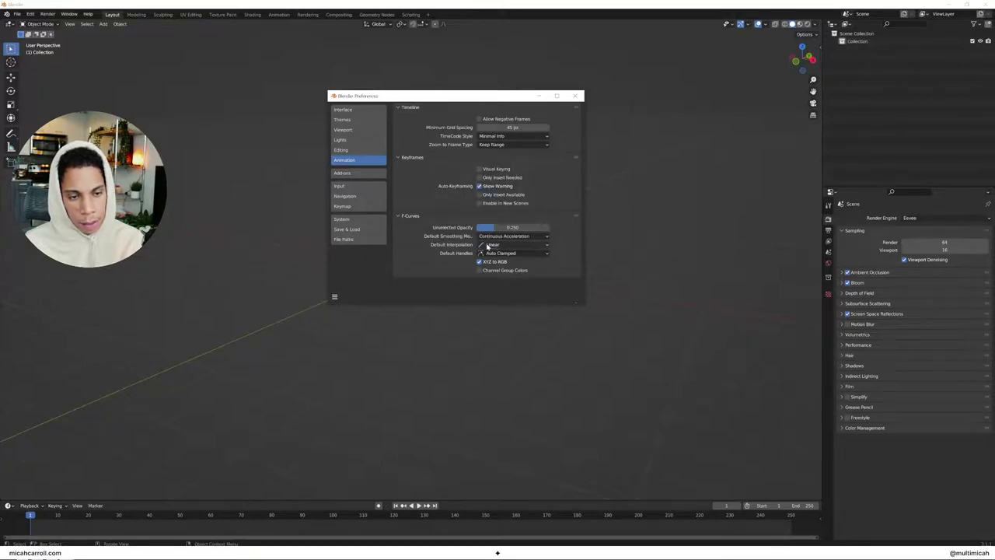
pyautogui.click(575, 96)
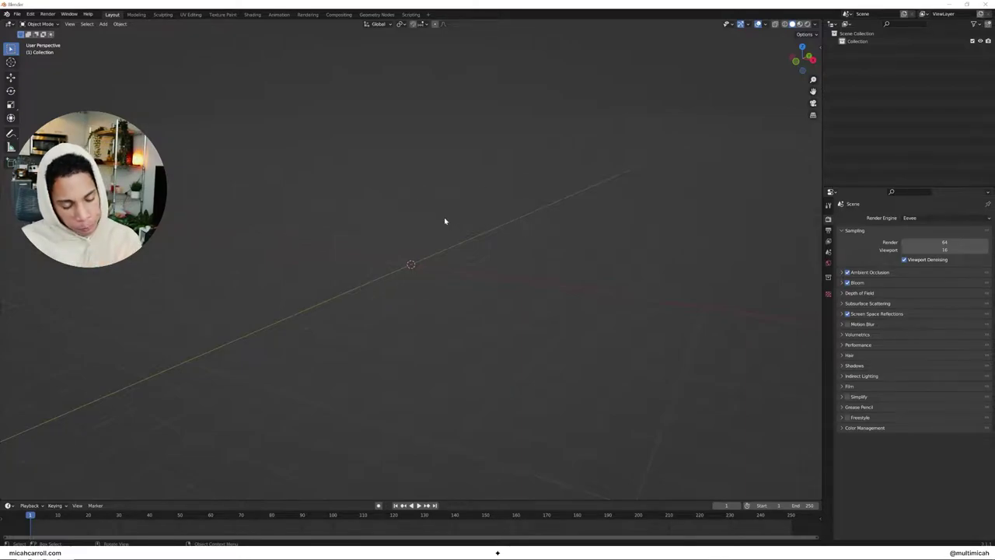
# Step: View the Pink Flowers model page on Sketchfab in the browser and return to Blender
pyautogui.moveTo(351, 244)
pyautogui.mouseDown(button='middle')
pyautogui.moveTo(382, 240)
pyautogui.moveTo(440, 257)
pyautogui.moveTo(355, 269)
pyautogui.moveTo(352, 260)
pyautogui.mouseUp(button='middle')
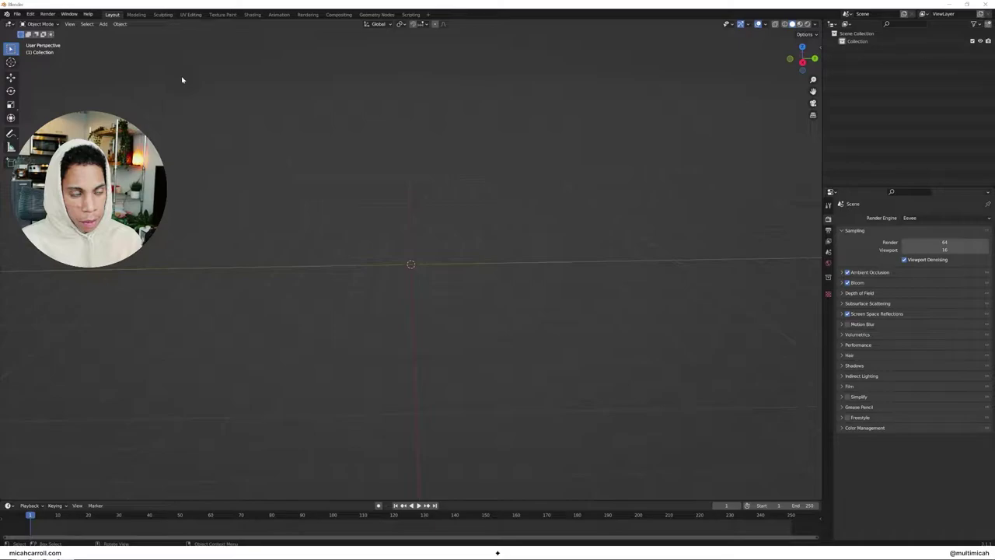
pyautogui.hotkey('alt', 'Tab')
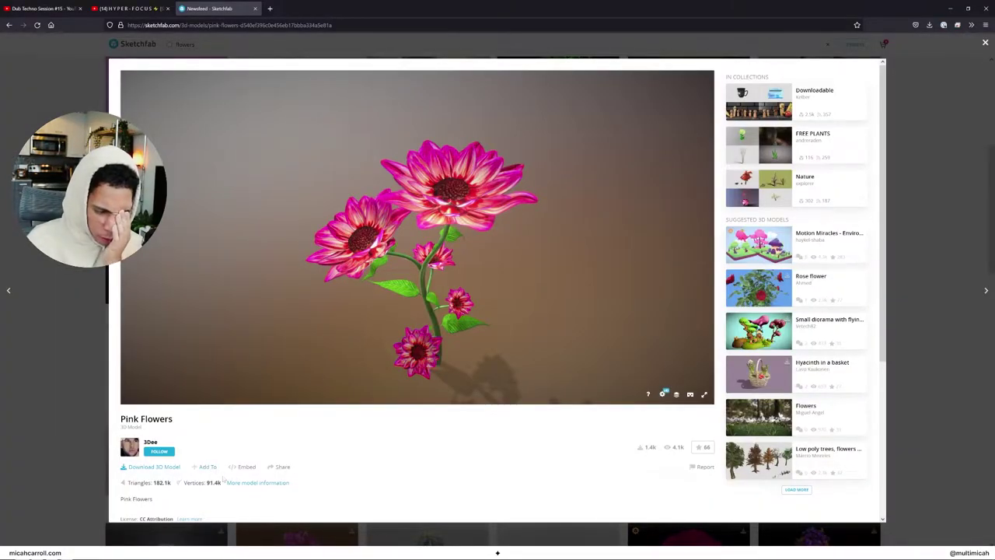
pyautogui.hotkey('alt', 'Tab')
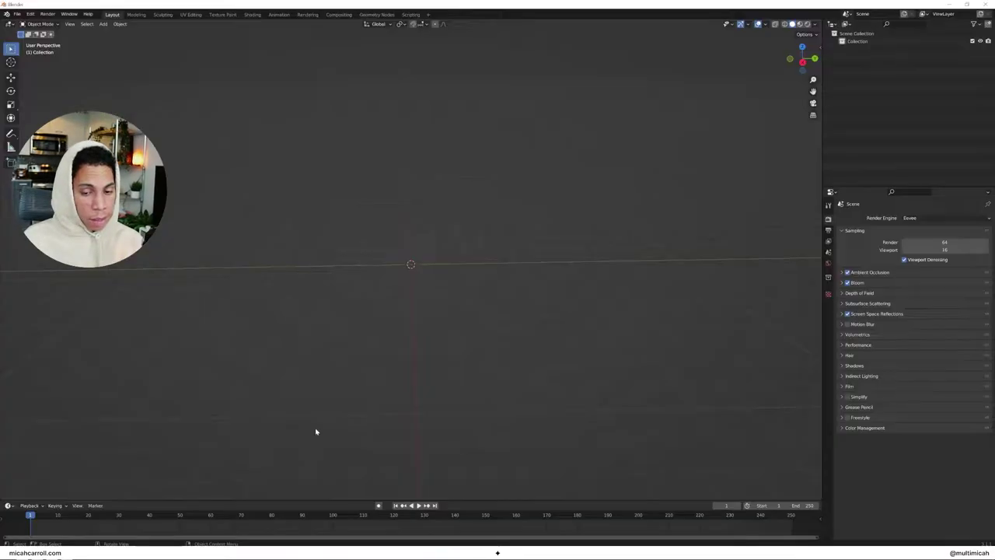
# Step: Import the flower model as a Collada (.dae) file from the assets\source folder of the 128. Object Rotations project
pyautogui.click(17, 15)
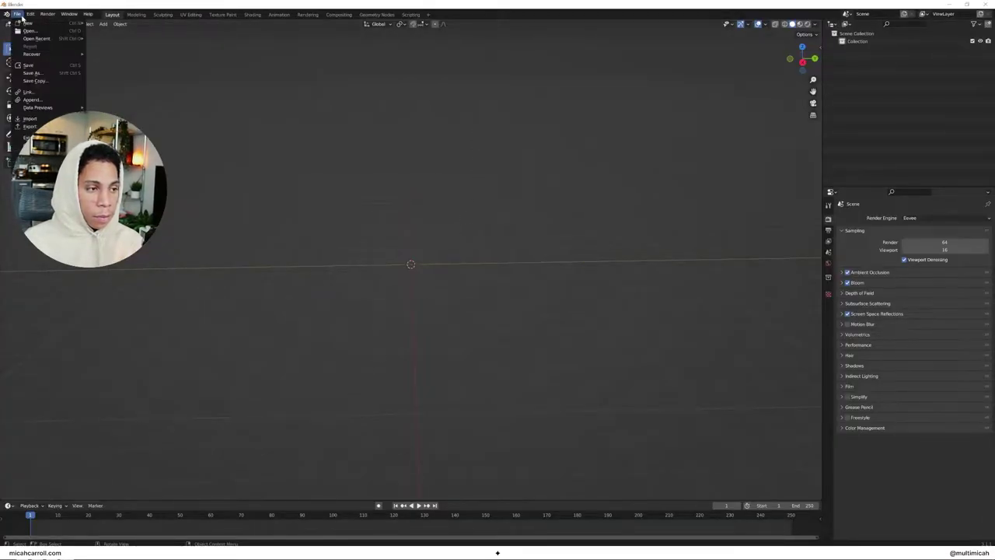
pyautogui.moveTo(52, 118)
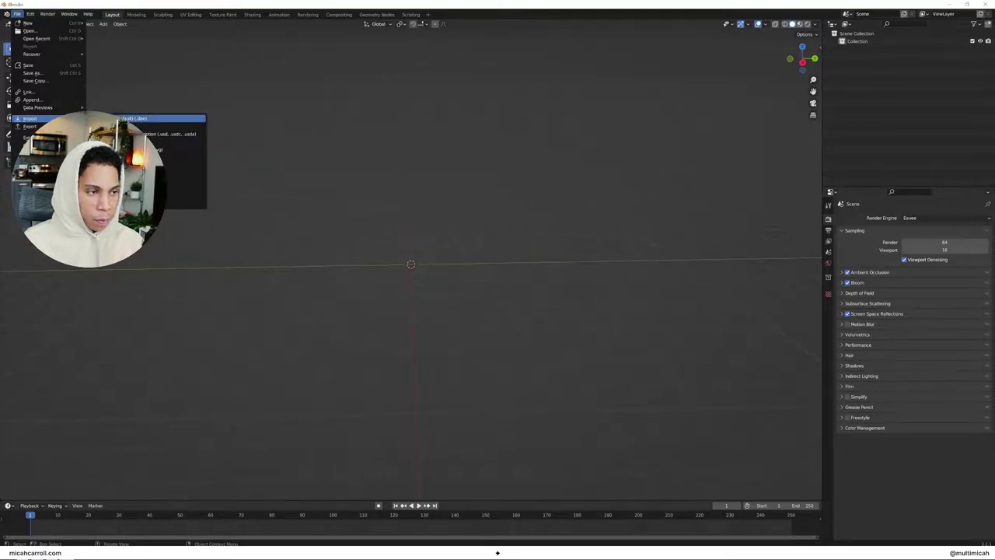
pyautogui.click(160, 119)
pyautogui.click(241, 284)
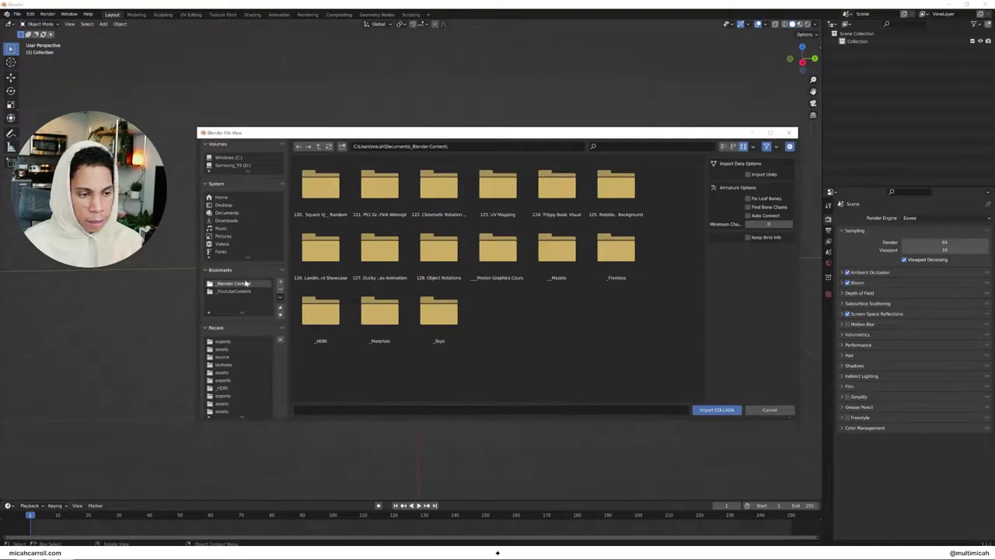
pyautogui.doubleClick(426, 269)
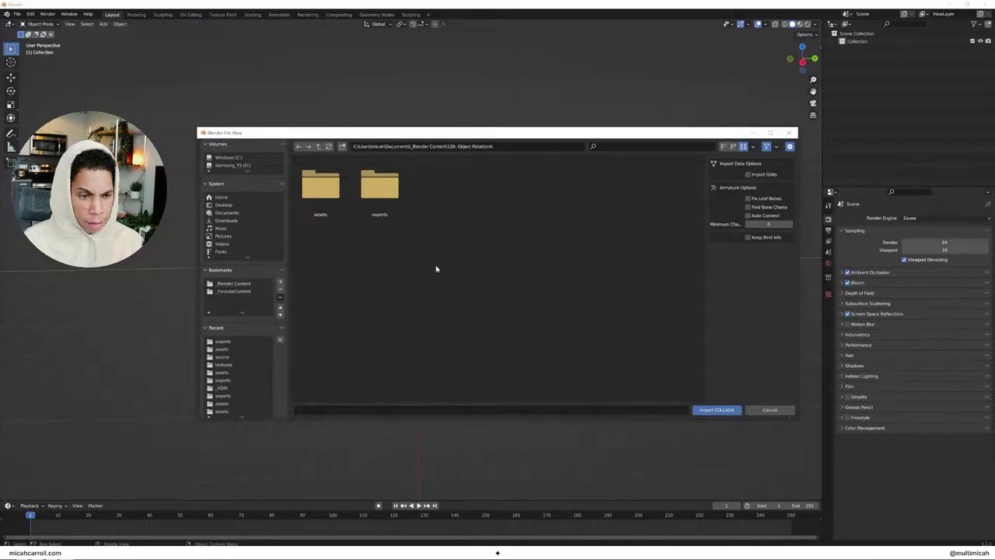
pyautogui.doubleClick(340, 210)
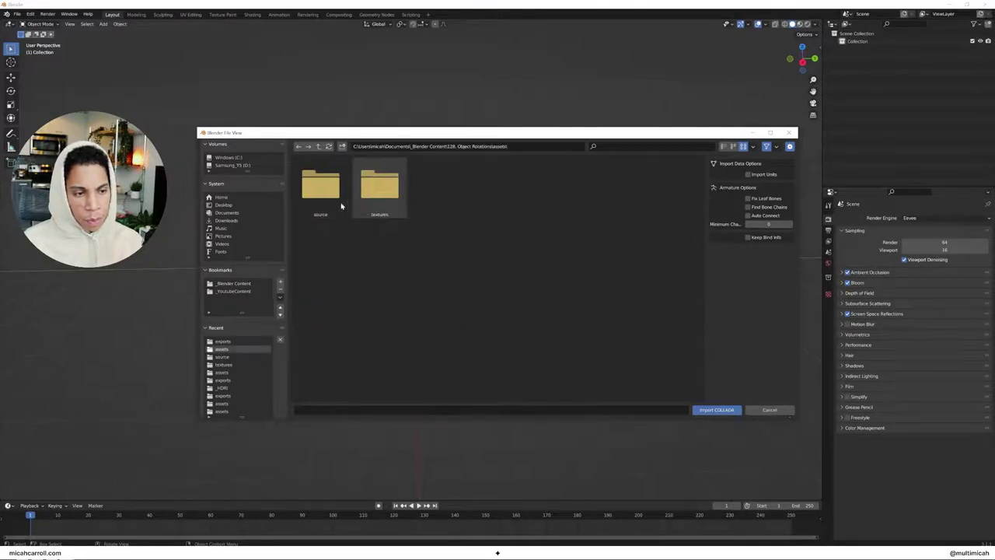
pyautogui.click(328, 200)
pyautogui.doubleClick(328, 201)
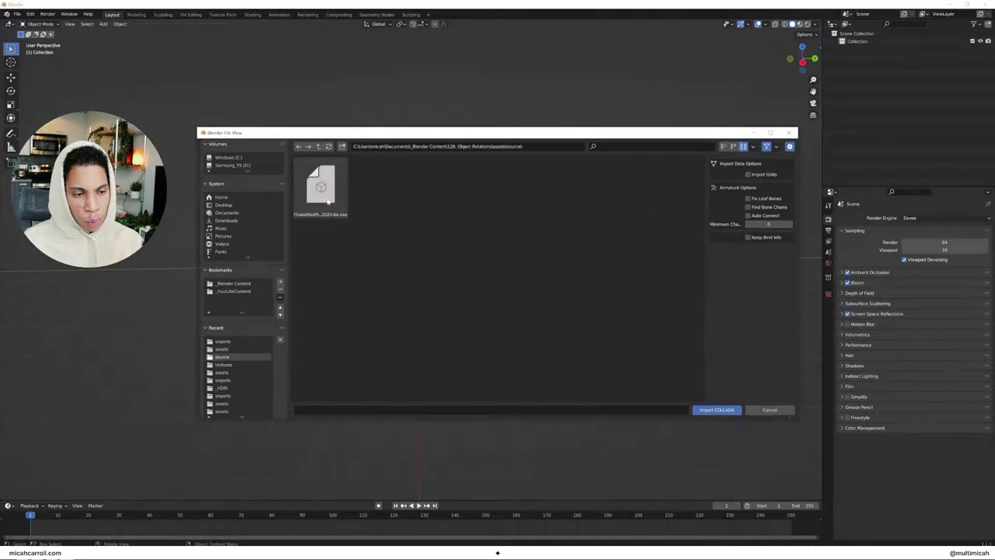
pyautogui.click(326, 198)
pyautogui.click(730, 410)
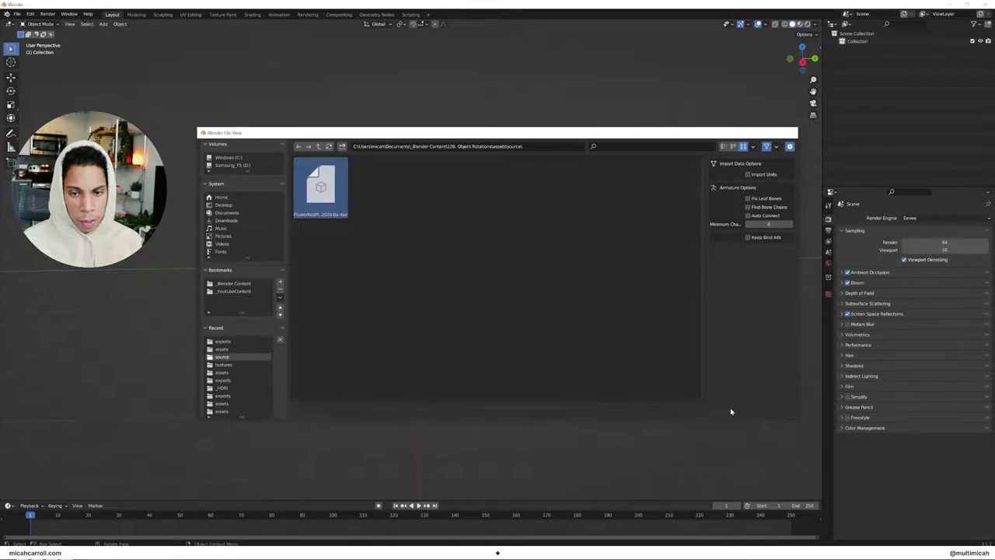
# Step: Move all the imported flower parts into a new collection named flower
pyautogui.moveTo(478, 300); pyautogui.dragTo(438, 273, button='middle')
pyautogui.click(482, 281)
pyautogui.click(863, 71)
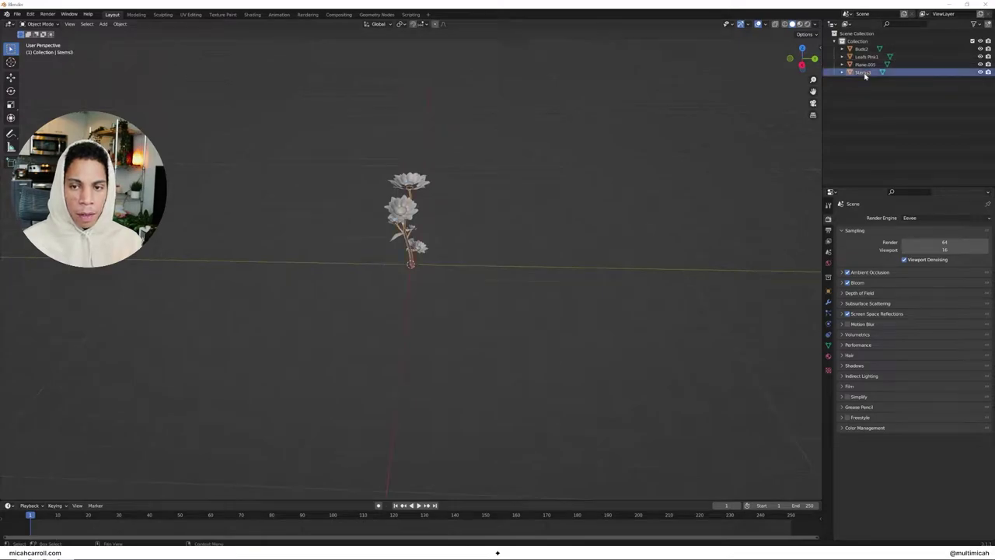
pyautogui.press('a')
pyautogui.moveTo(326, 273); pyautogui.dragTo(464, 224, button='middle')
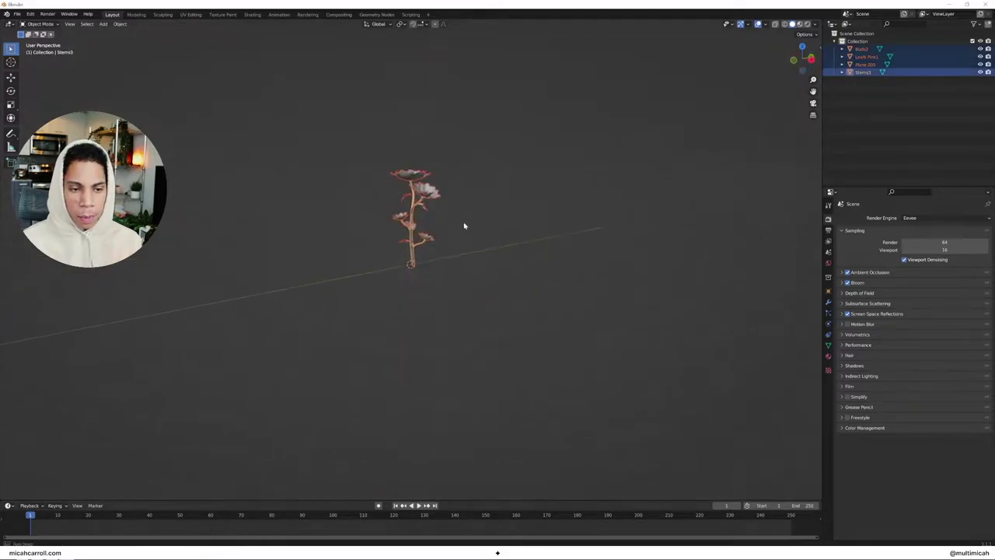
pyautogui.press('m')
pyautogui.click(464, 225)
pyautogui.write('flower')
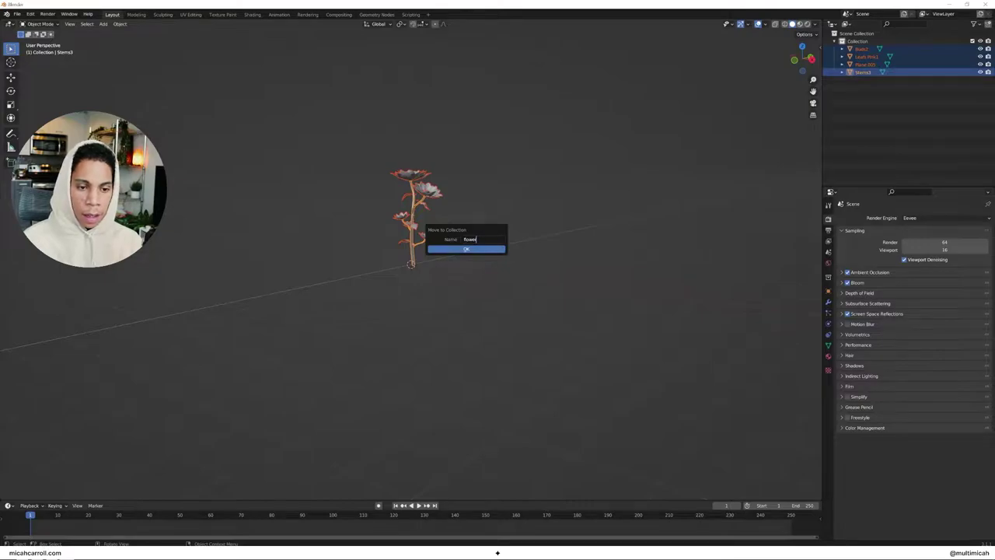
pyautogui.press('Return')
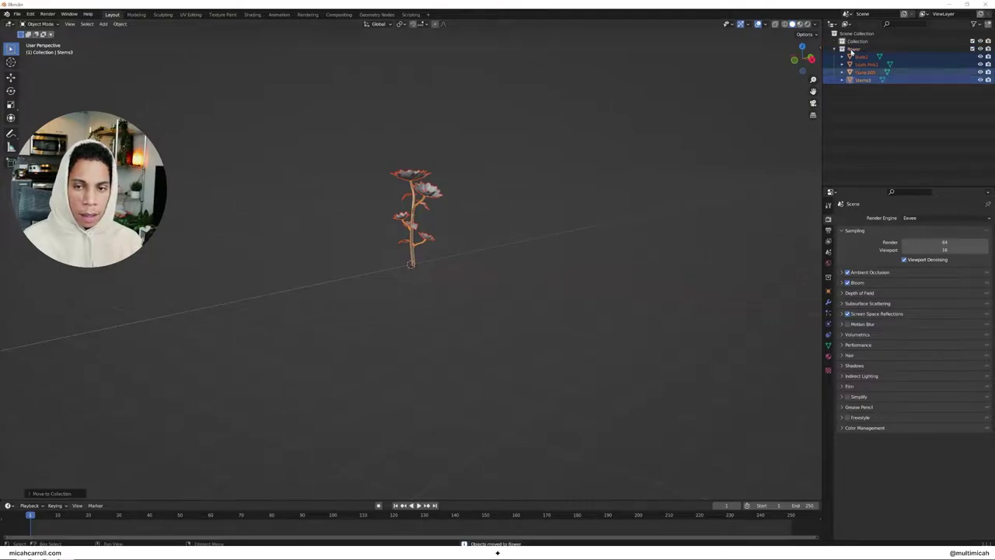
# Step: Collapse the flower collection in the outliner and give it a red color tag
pyautogui.click(835, 48)
pyautogui.click(843, 49)
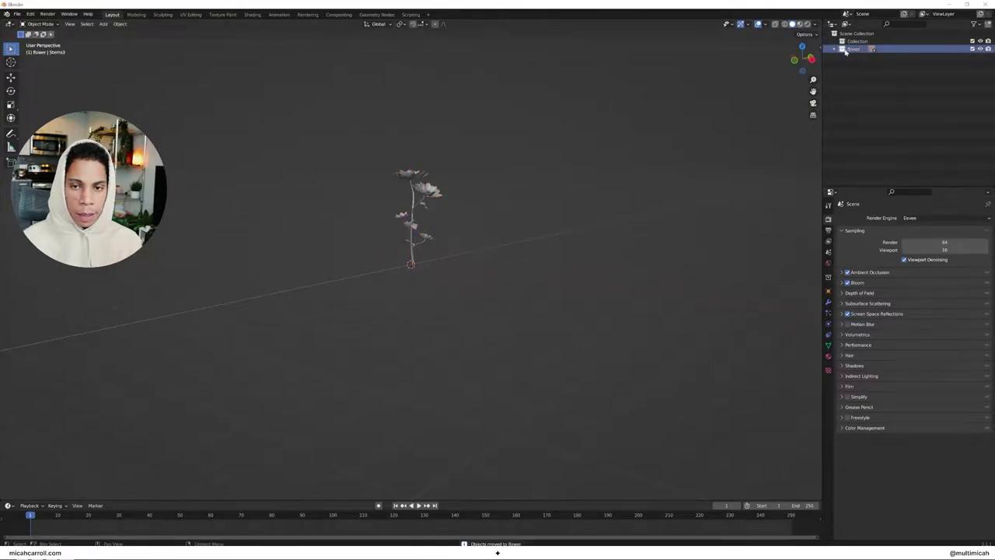
pyautogui.rightClick(846, 51)
pyautogui.click(770, 172)
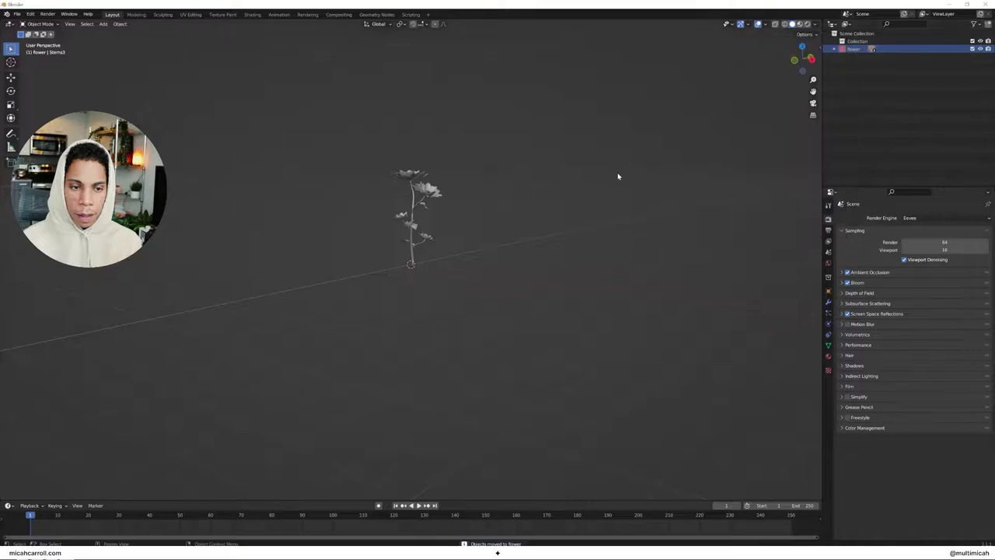
# Step: Move all the flower parts along the negative Y axis, well away from the world origin
pyautogui.moveTo(506, 191); pyautogui.dragTo(468, 156, button='middle')
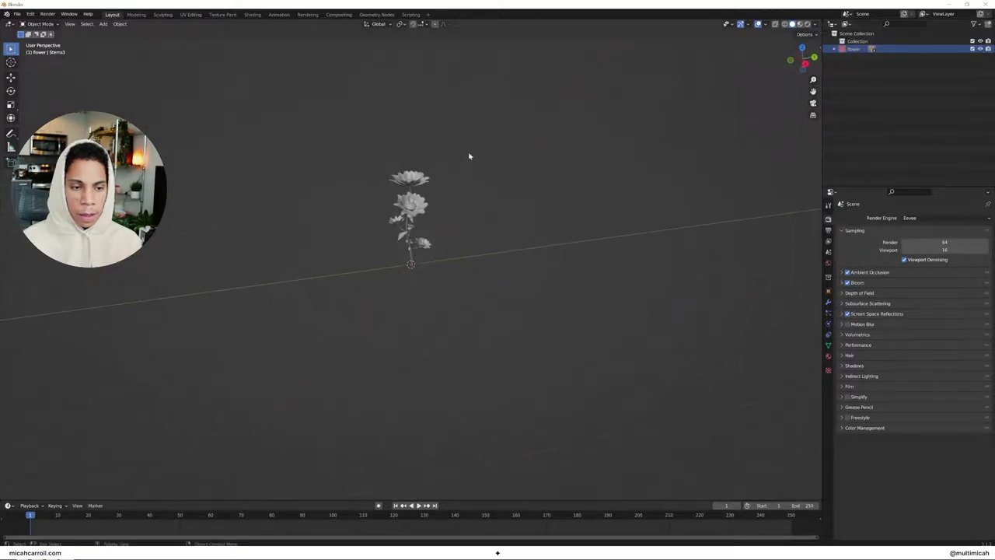
pyautogui.press('a')
pyautogui.moveTo(479, 259); pyautogui.dragTo(493, 240, button='middle')
pyautogui.press('g')
pyautogui.press('x')
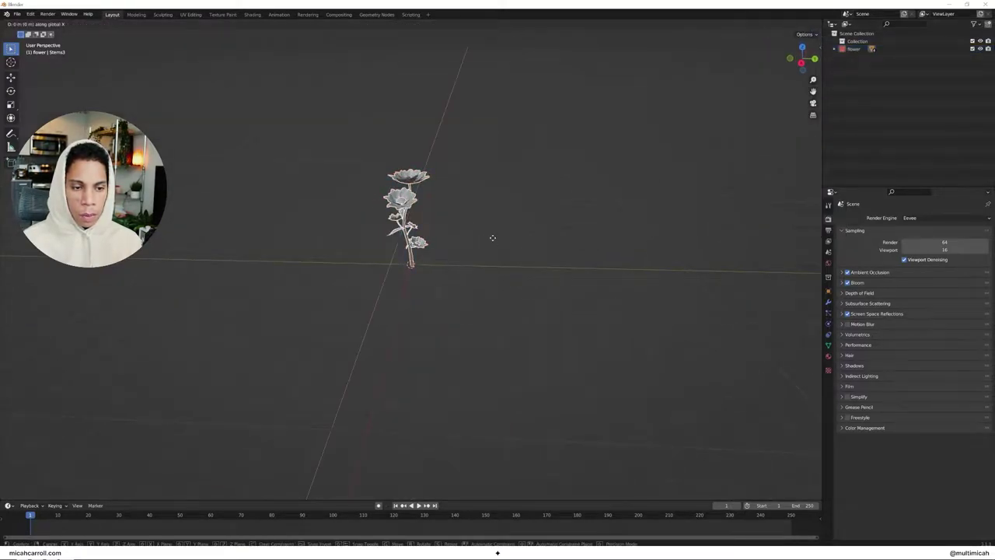
pyautogui.press('y')
pyautogui.click(108, 205)
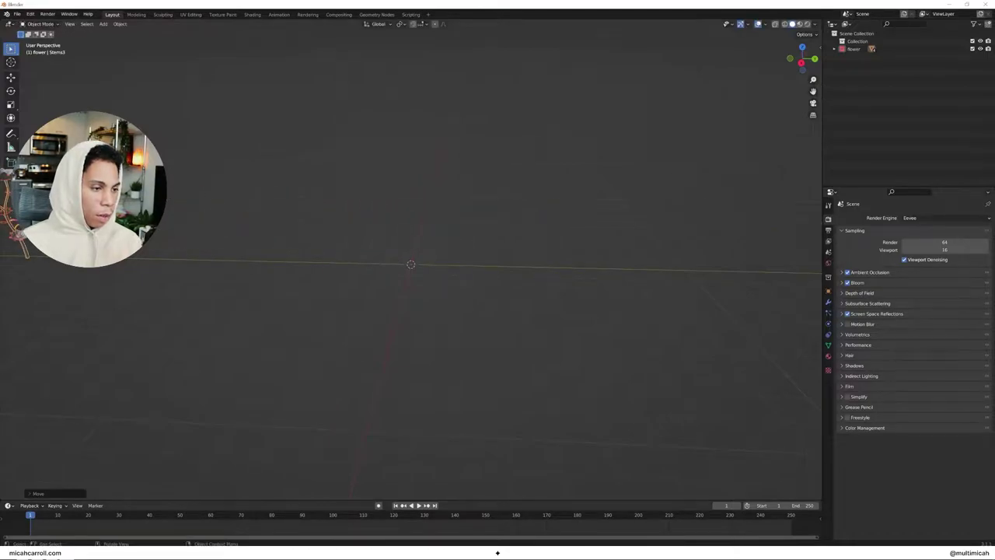
pyautogui.press('g')
pyautogui.press('y')
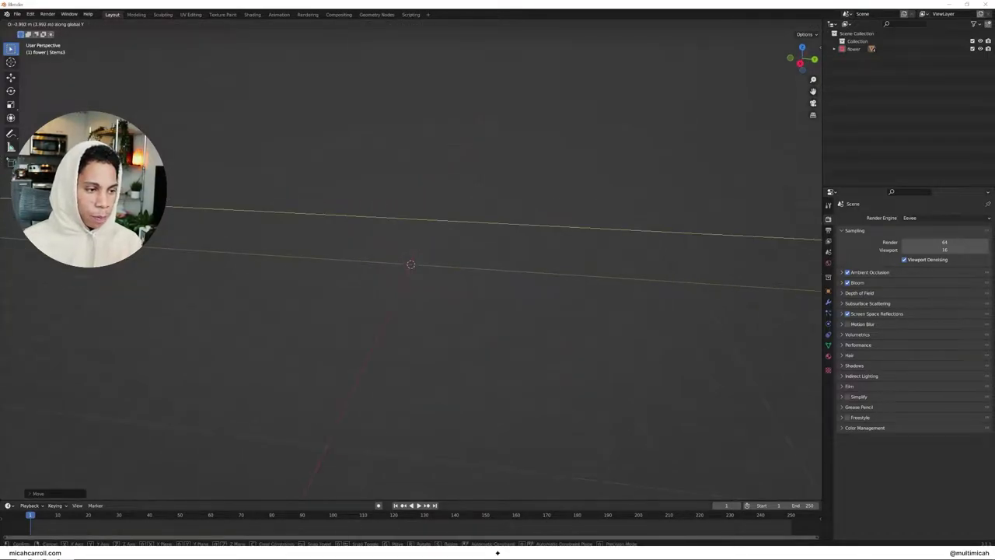
pyautogui.click(108, 194)
pyautogui.moveTo(108, 187); pyautogui.dragTo(204, 182, button='middle')
pyautogui.scroll(-3, 207, 182)
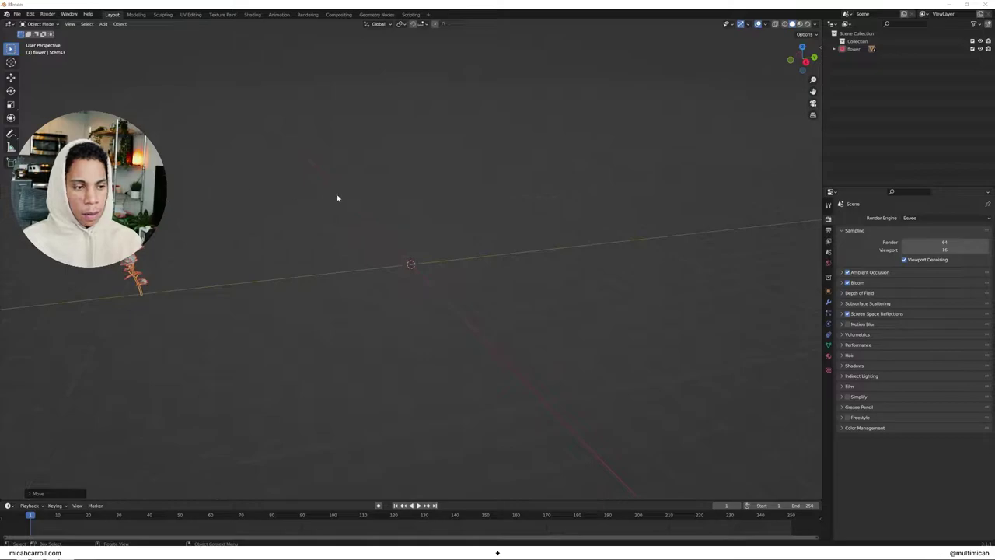
# Step: Add a plane mesh at the origin, scale it by 2, and check its dimensions
pyautogui.moveTo(338, 199); pyautogui.dragTo(397, 233, button='middle')
pyautogui.hotkey('shift', 'a')
pyautogui.click(432, 238)
pyautogui.press('s')
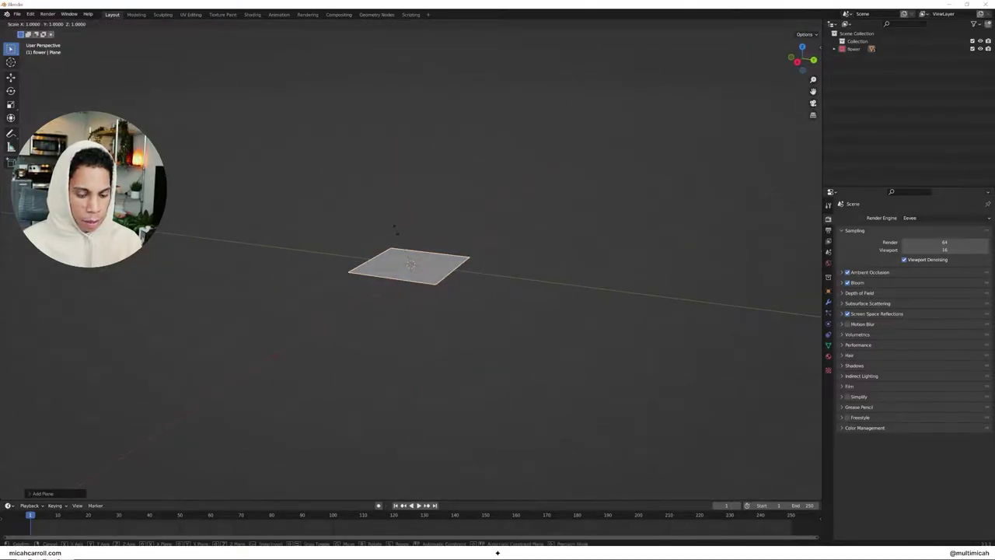
pyautogui.write('2')
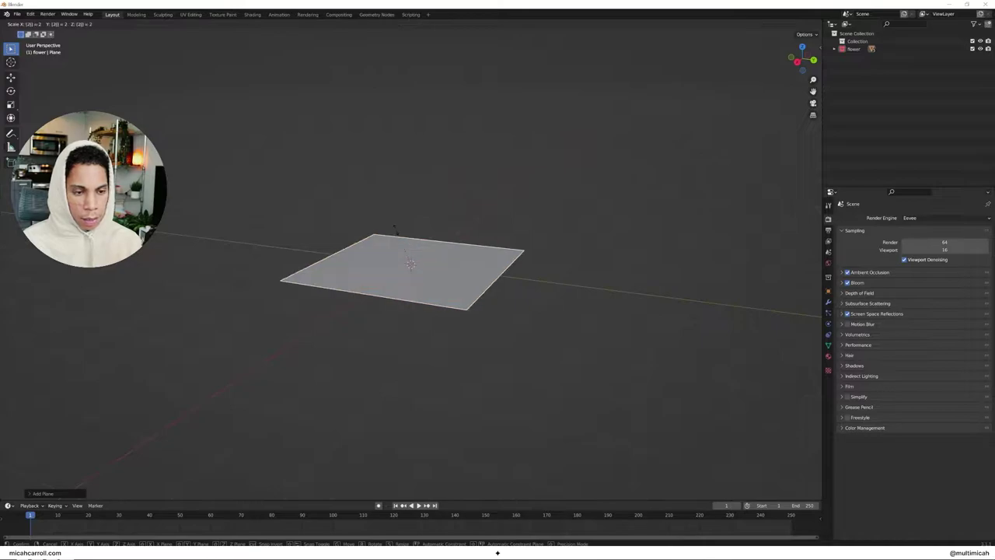
pyautogui.press('Return')
pyautogui.press('n')
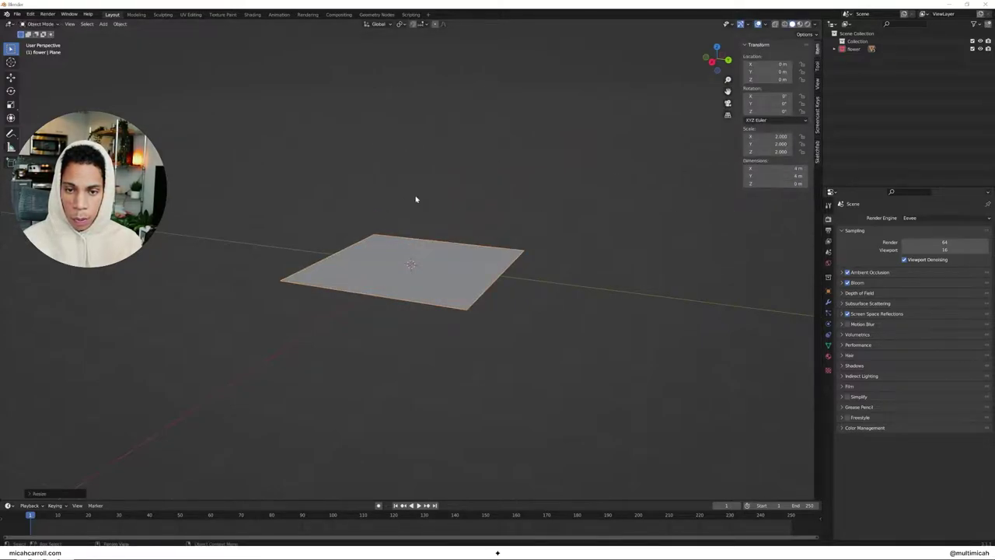
pyautogui.press('n')
# Step: Add a collection instance of the flower collection to the scene
pyautogui.moveTo(466, 178)
pyautogui.mouseDown(button='middle')
pyautogui.moveTo(487, 200)
pyautogui.moveTo(443, 185)
pyautogui.moveTo(457, 163)
pyautogui.mouseUp(button='middle')
pyautogui.hotkey('shift', 'a')
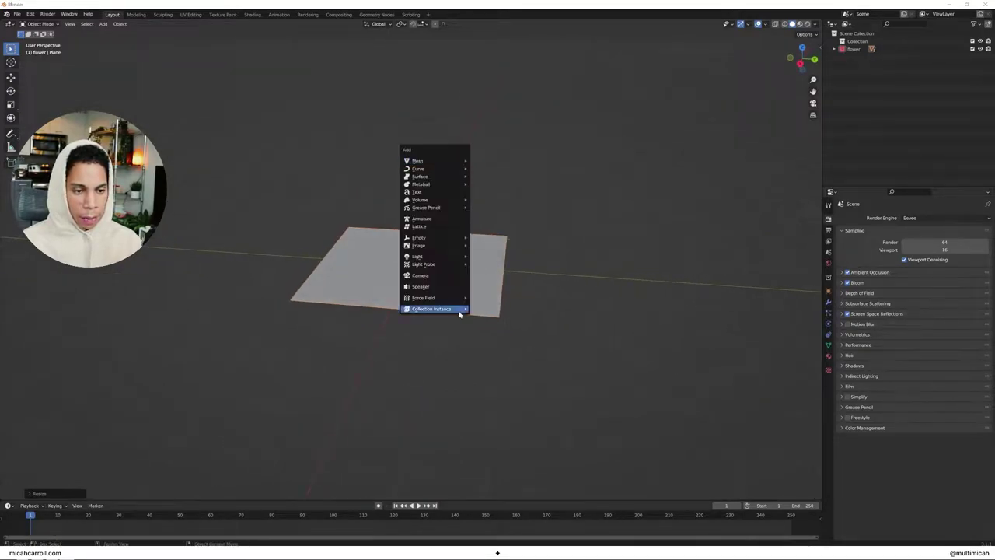
pyautogui.moveTo(452, 312)
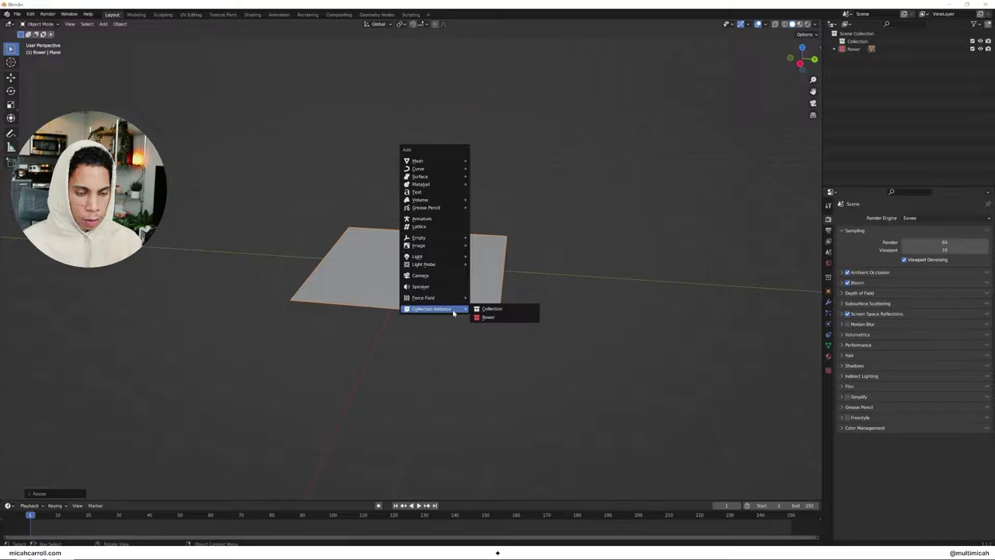
pyautogui.click(488, 318)
pyautogui.moveTo(423, 294); pyautogui.dragTo(456, 291, button='middle')
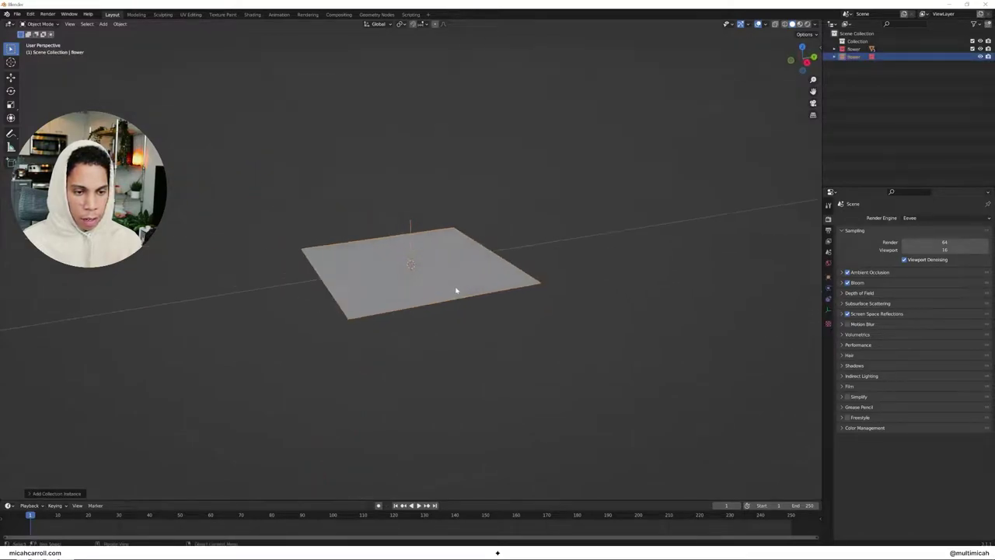
# Step: Try setting the flower instance's geometry to its origin and undo it
pyautogui.click(121, 24)
pyautogui.moveTo(140, 44)
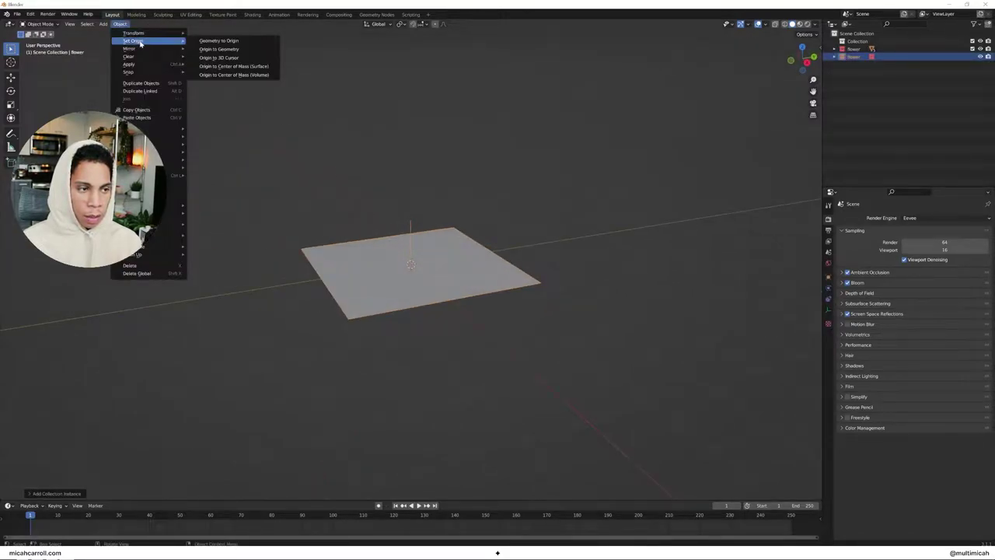
pyautogui.click(211, 42)
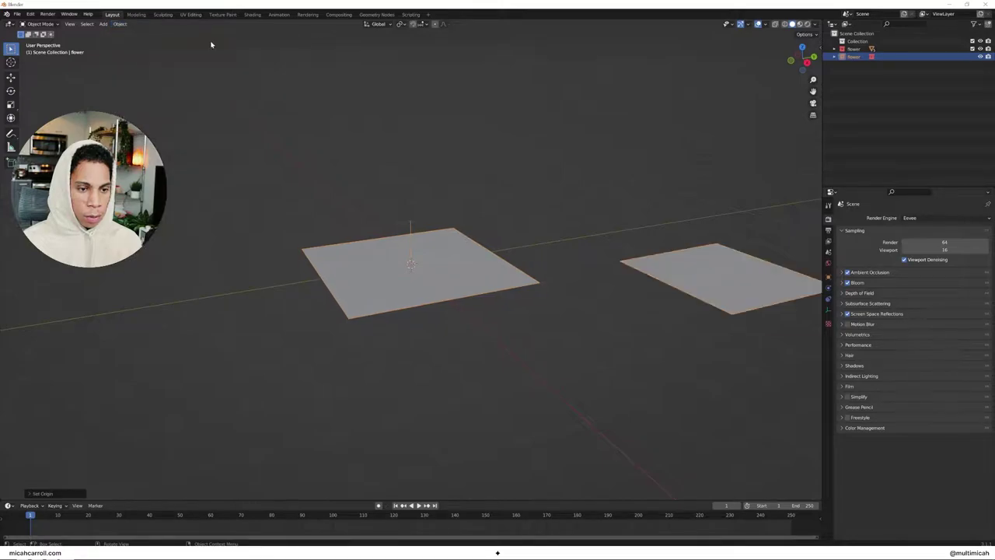
pyautogui.hotkey('ctrl', 'z')
# Step: Move the plane out of the flower collection into the default Collection and collapse the flower collection in the outliner
pyautogui.click(835, 48)
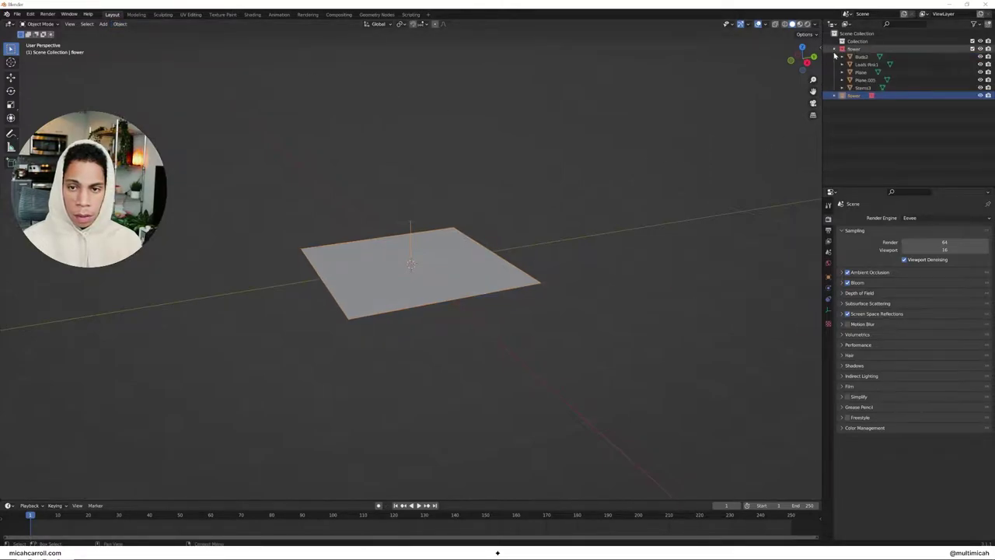
pyautogui.click(862, 87)
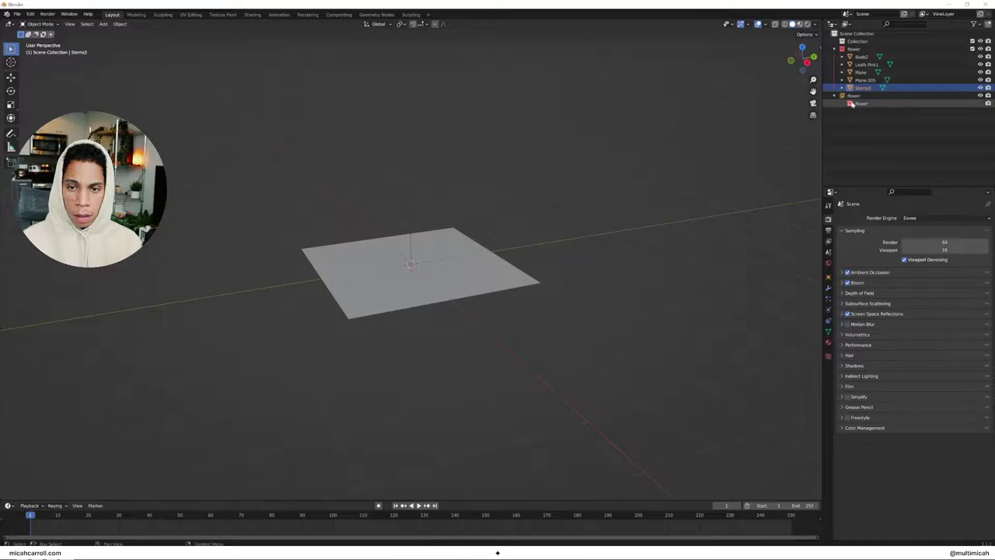
pyautogui.click(865, 79)
pyautogui.click(864, 72)
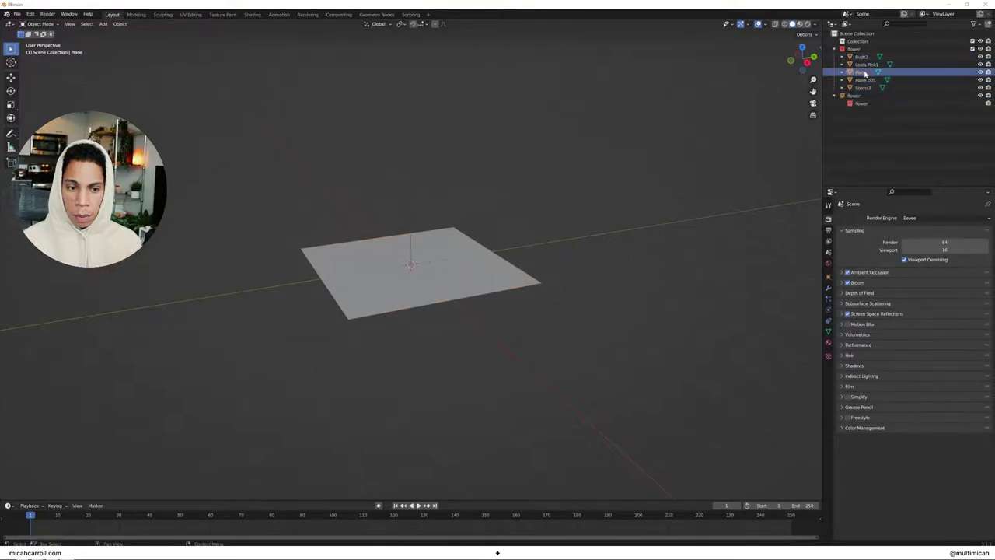
pyautogui.moveTo(864, 73); pyautogui.dragTo(858, 41)
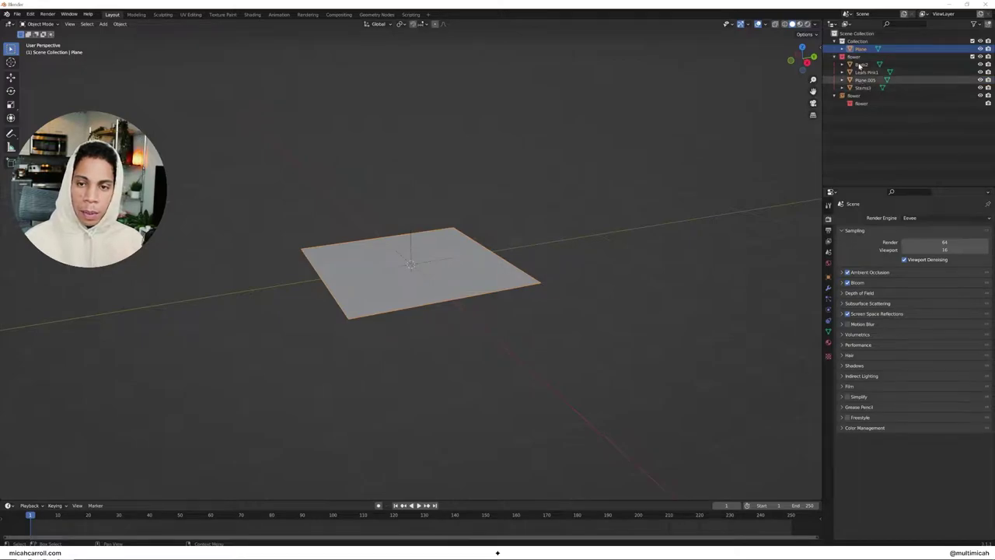
pyautogui.click(836, 58)
pyautogui.click(843, 58)
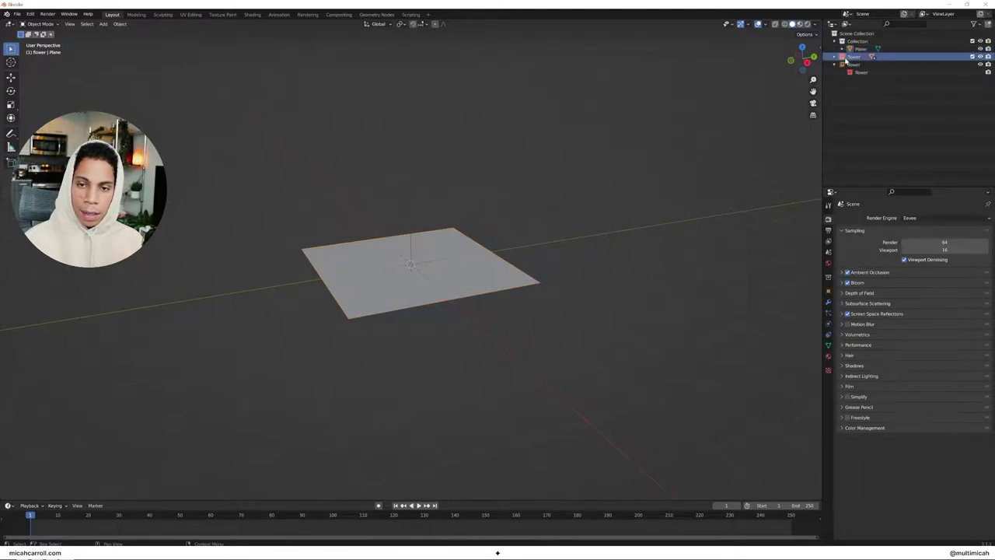
pyautogui.click(845, 58)
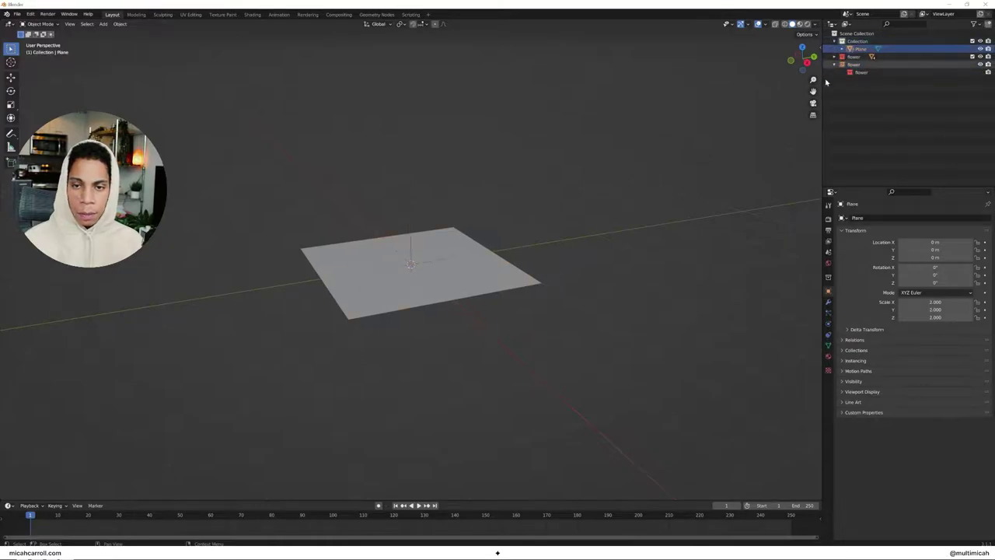
# Step: Select the flower instance and set its geometry to its origin
pyautogui.click(845, 65)
pyautogui.moveTo(467, 195); pyautogui.dragTo(311, 113, button='middle')
pyautogui.click(120, 24)
pyautogui.moveTo(168, 42)
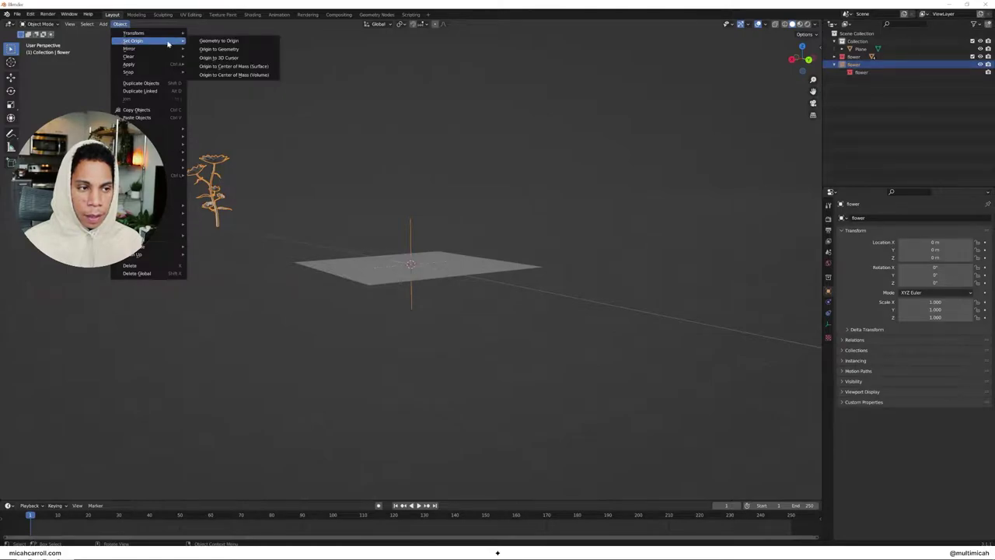
pyautogui.click(213, 41)
# Step: Raise the flower instance about 1.9 m along the Z axis and scale it down to about 0.176
pyautogui.moveTo(539, 192); pyautogui.dragTo(521, 216, button='middle')
pyautogui.press('z')
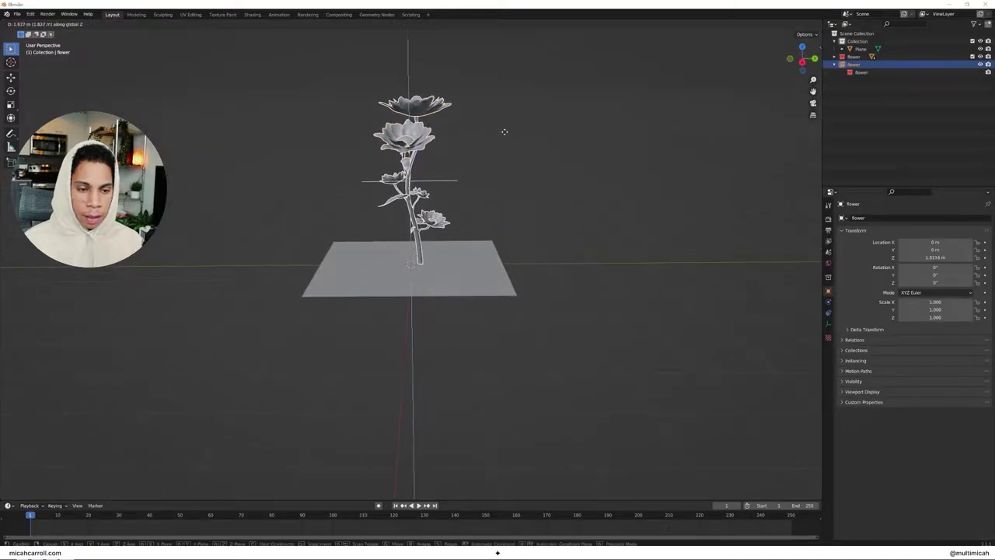
pyautogui.click(512, 137)
pyautogui.moveTo(513, 137); pyautogui.dragTo(536, 165, button='middle')
pyautogui.press('s')
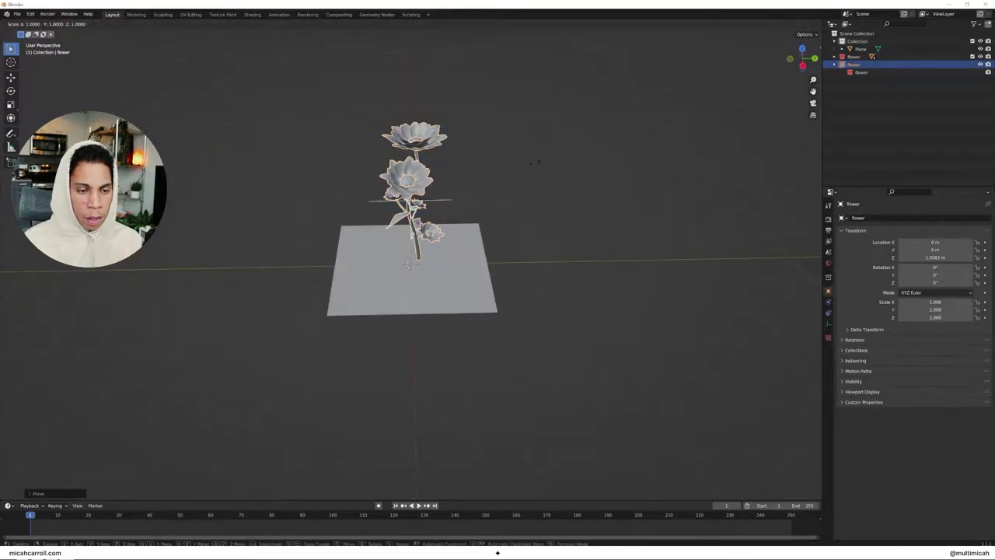
pyautogui.click(433, 204)
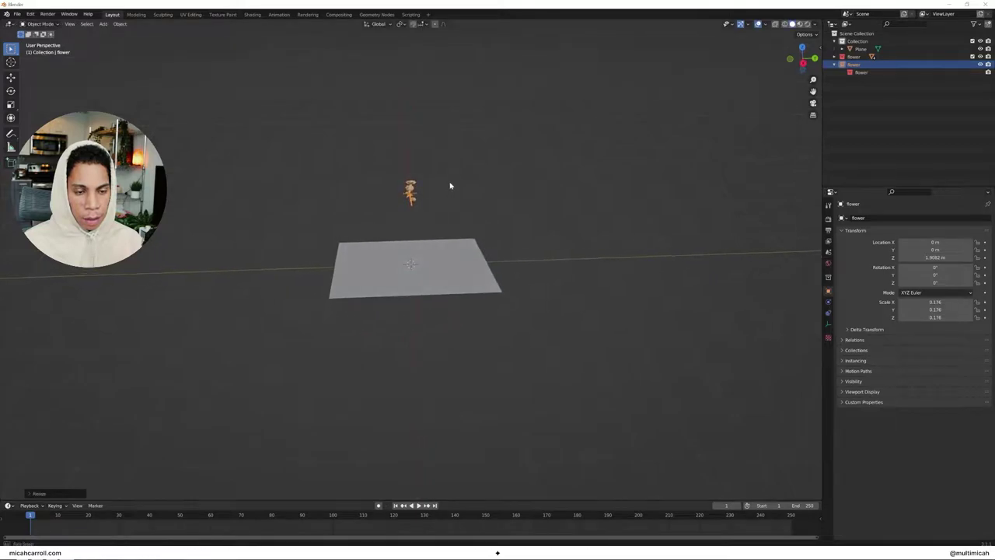
# Step: Lower the flower instance along Z to about 0.33 m so the stem's base meets the plane
pyautogui.press('g')
pyautogui.press('z')
pyautogui.click(456, 241)
pyautogui.scroll(7, 462, 232)
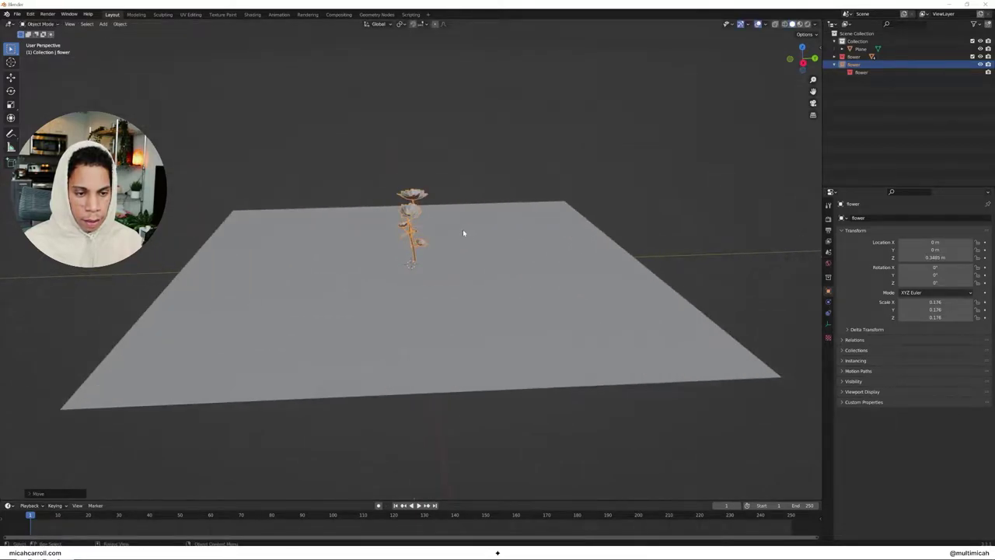
pyautogui.moveTo(463, 232); pyautogui.dragTo(417, 218, button='middle')
pyautogui.press('g')
pyautogui.press('z')
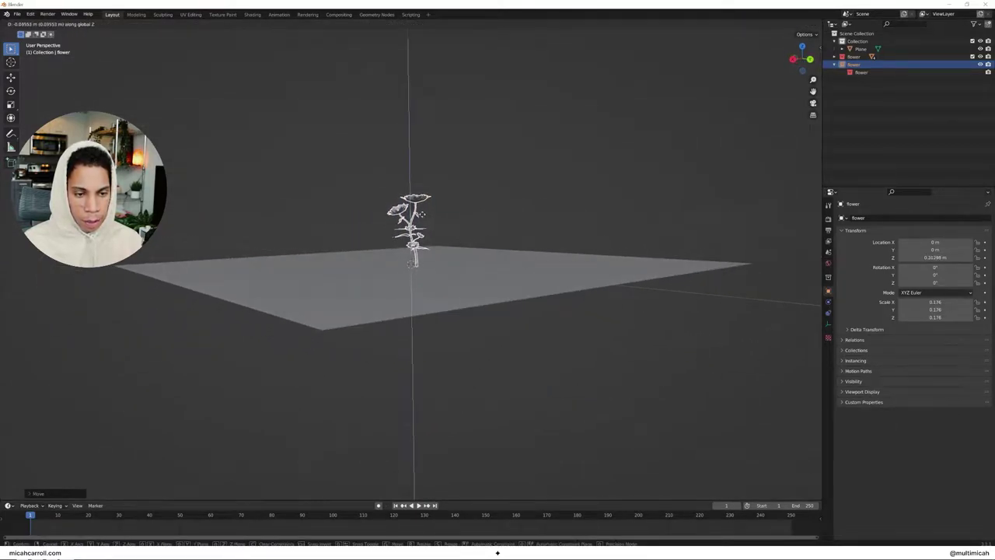
pyautogui.click(423, 213)
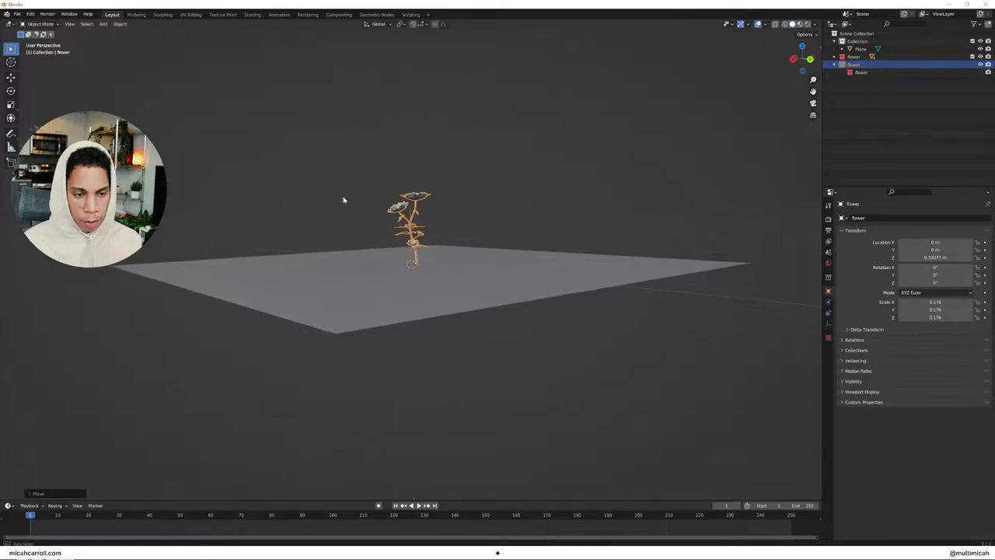
# Step: Move the flower instance along the Y axis to about -1.77 m, near the plane's edge
pyautogui.moveTo(345, 200); pyautogui.dragTo(392, 227, button='middle')
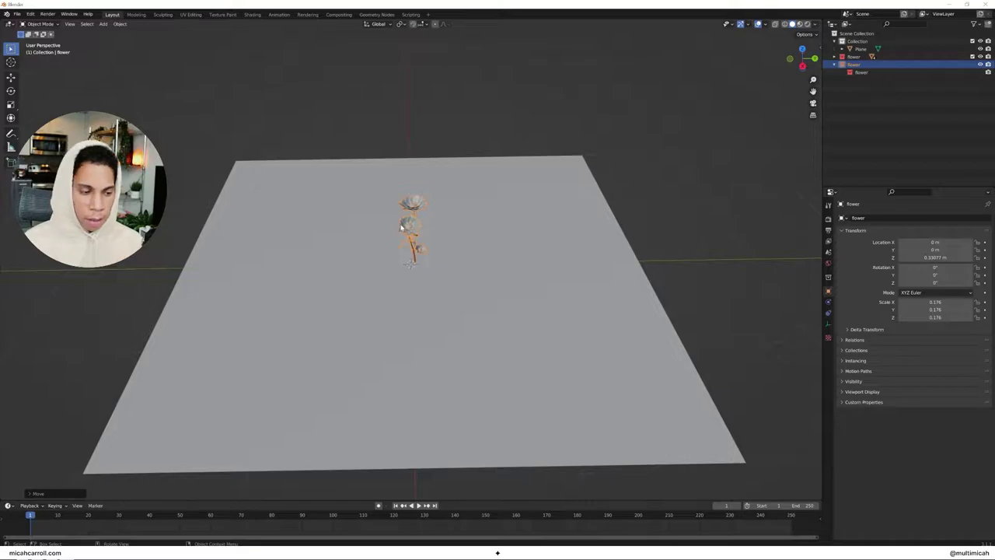
pyautogui.press('g')
pyautogui.press('x')
pyautogui.press('y')
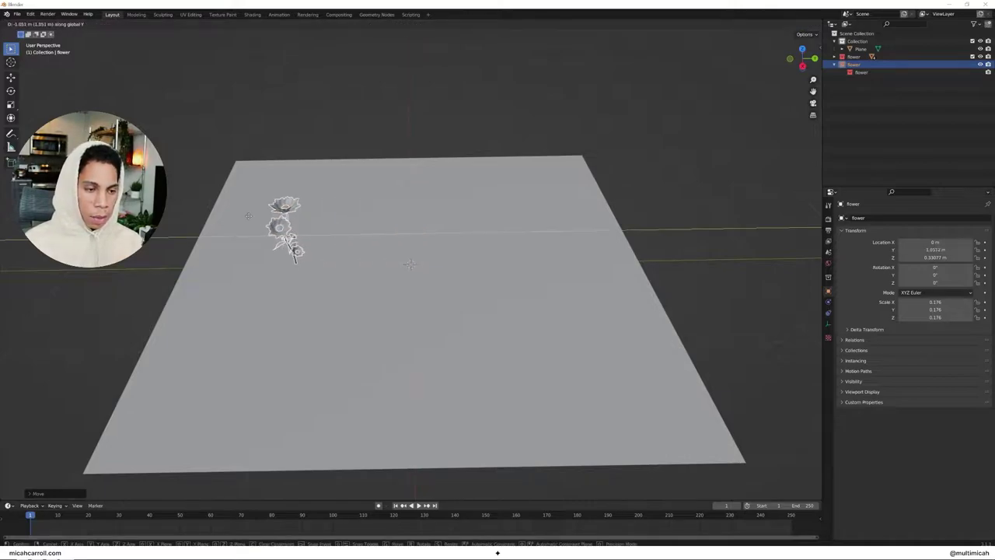
pyautogui.click(162, 215)
pyautogui.click(173, 216)
pyautogui.moveTo(172, 216); pyautogui.dragTo(213, 189, button='middle')
pyautogui.click(333, 359)
pyautogui.moveTo(340, 351); pyautogui.dragTo(362, 327, button='middle')
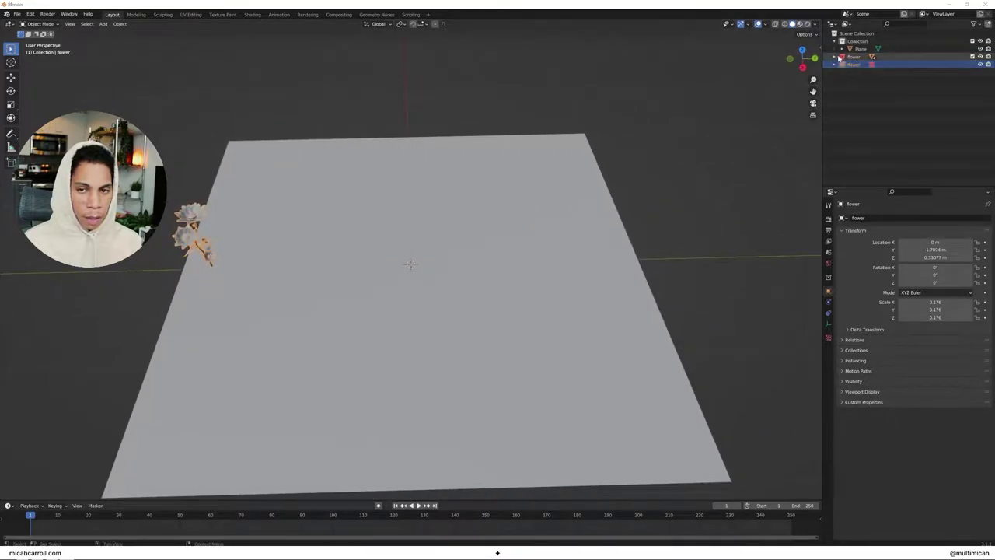
# Step: Move the flower instance along X to about -1.77 m at the plane's corner and lower it slightly to about 0.32 m in Z
pyautogui.moveTo(560, 171); pyautogui.dragTo(505, 186, button='middle')
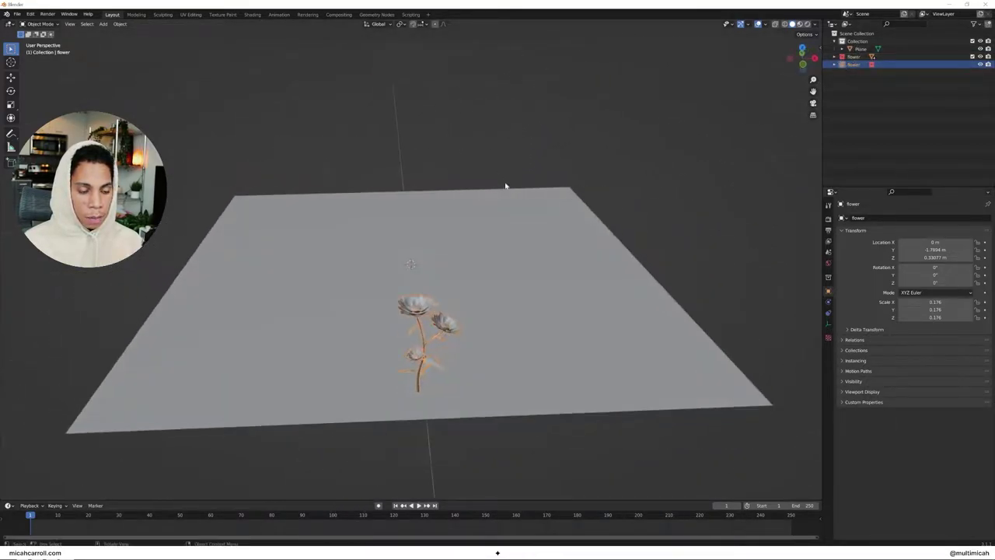
pyautogui.press('g')
pyautogui.press('x')
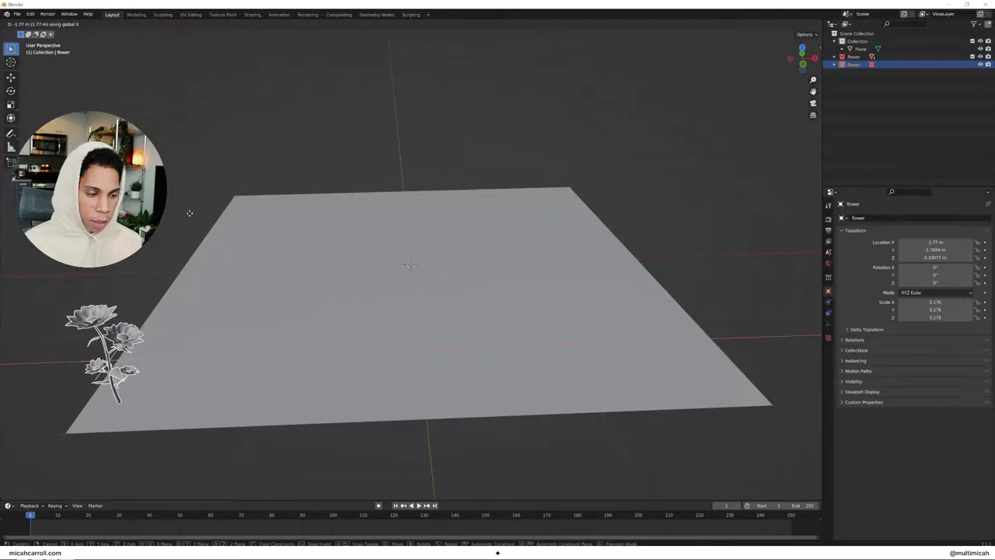
pyautogui.click(189, 213)
pyautogui.press('g')
pyautogui.press('z')
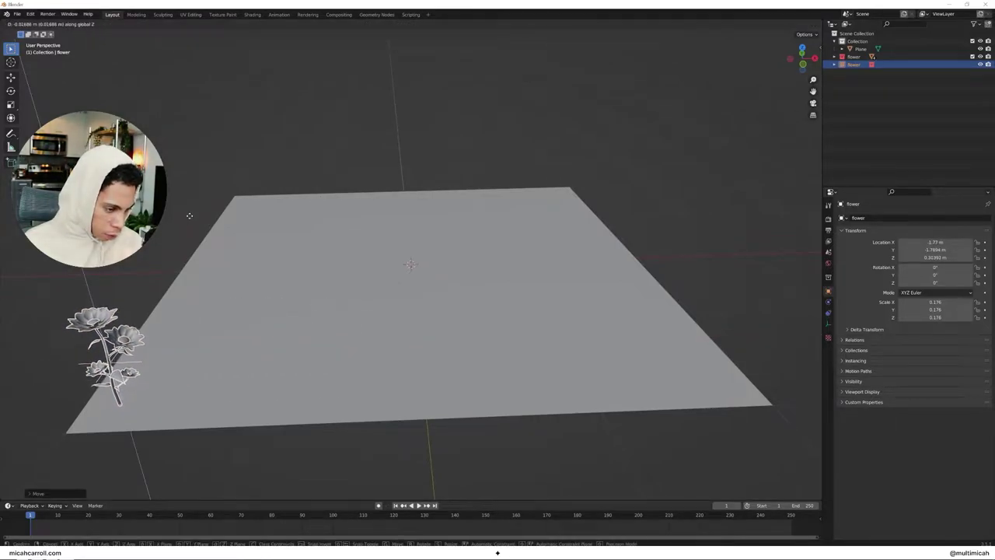
pyautogui.click(189, 215)
# Step: Try duplicating the flower instance 1 m along the Y axis and delete the copy
pyautogui.moveTo(189, 214); pyautogui.dragTo(72, 233, button='middle')
pyautogui.moveTo(279, 146)
pyautogui.mouseDown(button='middle')
pyautogui.moveTo(275, 138)
pyautogui.moveTo(279, 155)
pyautogui.mouseUp(button='middle')
pyautogui.hotkey('shift', 'd')
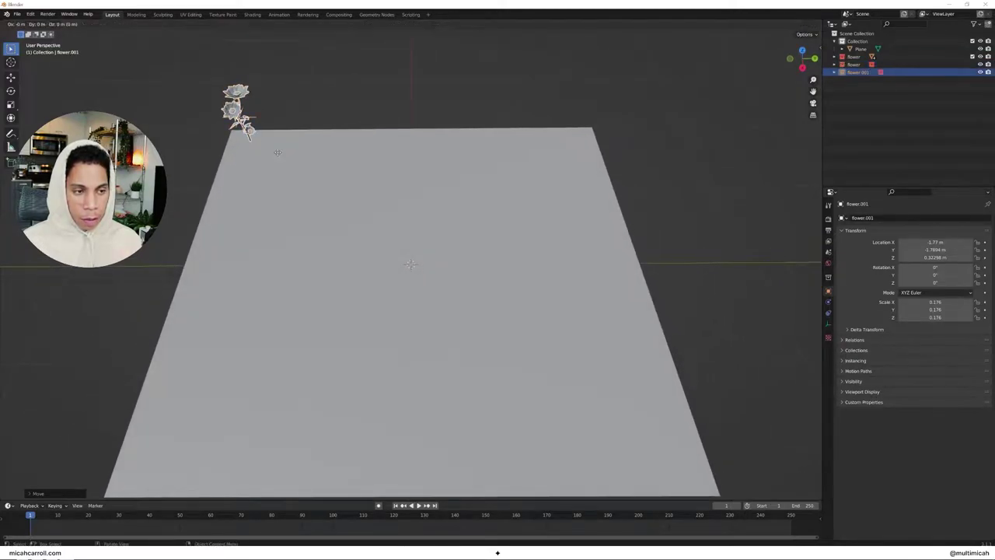
pyautogui.press('x')
pyautogui.press('y')
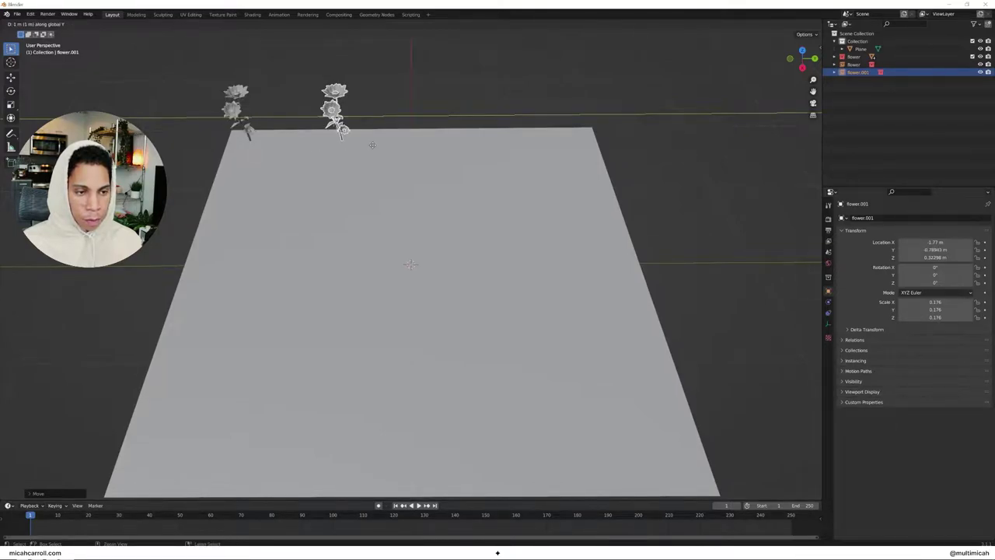
pyautogui.click(370, 146)
pyautogui.moveTo(400, 102)
pyautogui.mouseDown(button='middle')
pyautogui.moveTo(380, 82)
pyautogui.moveTo(342, 78)
pyautogui.moveTo(427, 91)
pyautogui.moveTo(431, 111)
pyautogui.moveTo(415, 110)
pyautogui.mouseUp(button='middle')
pyautogui.press('x')
pyautogui.click(403, 109)
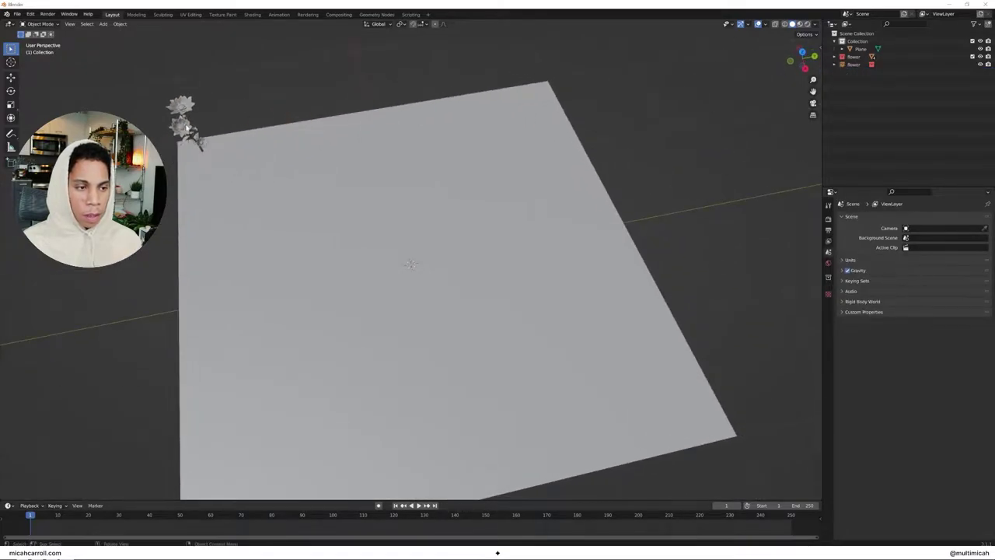
# Step: Duplicate the corner flower instance about 0.45 m along the Y axis
pyautogui.click(188, 128)
pyautogui.press('g')
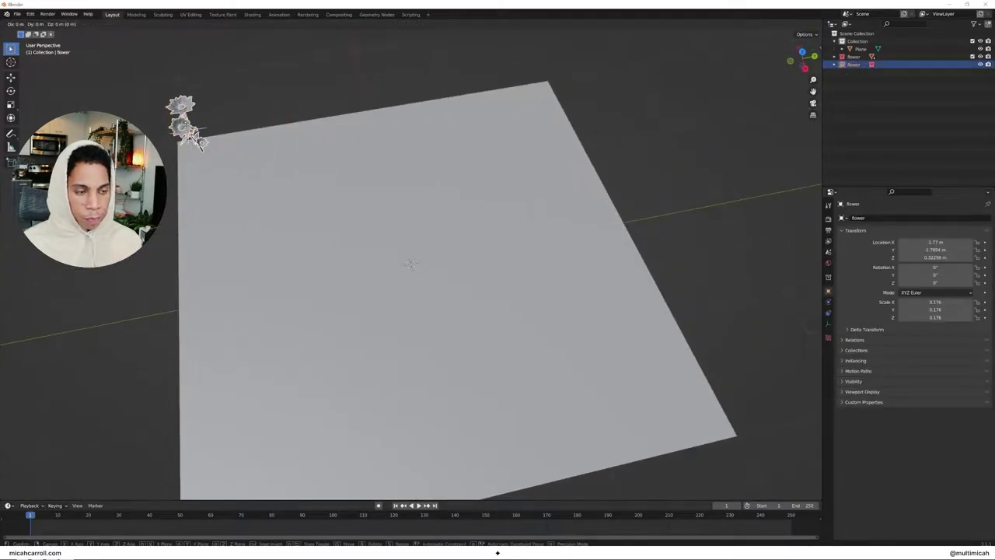
pyautogui.rightClick(186, 126)
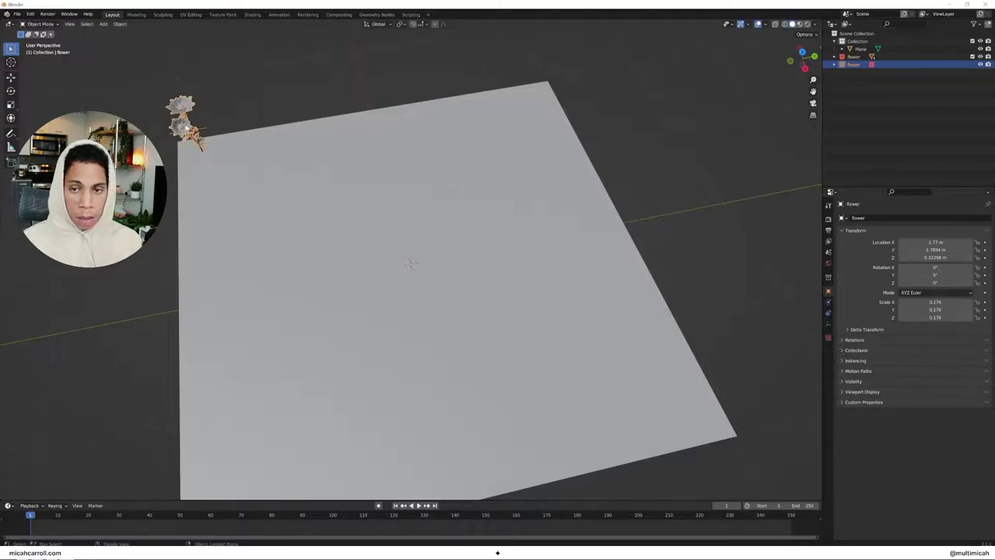
pyautogui.hotkey('shift', 'd')
pyautogui.press('y')
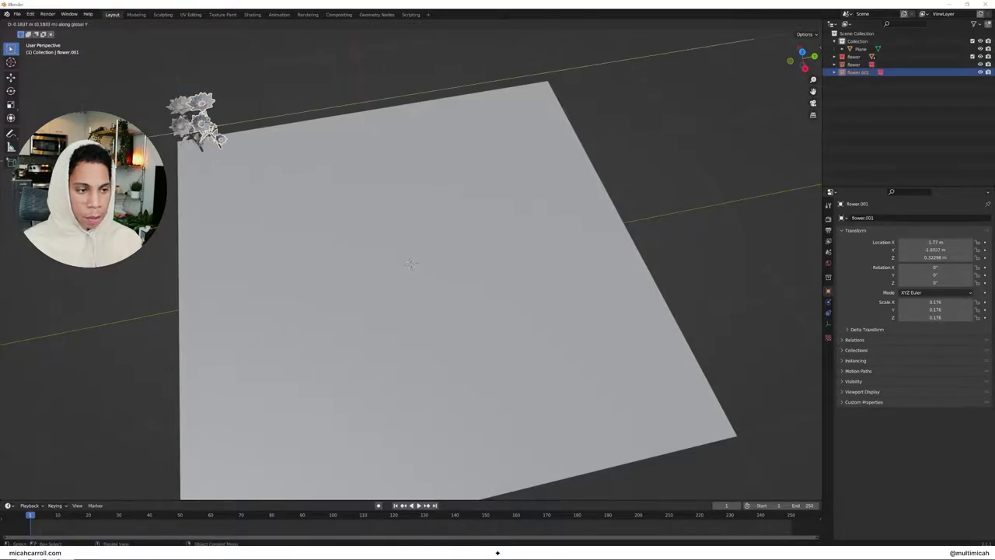
pyautogui.click(245, 134)
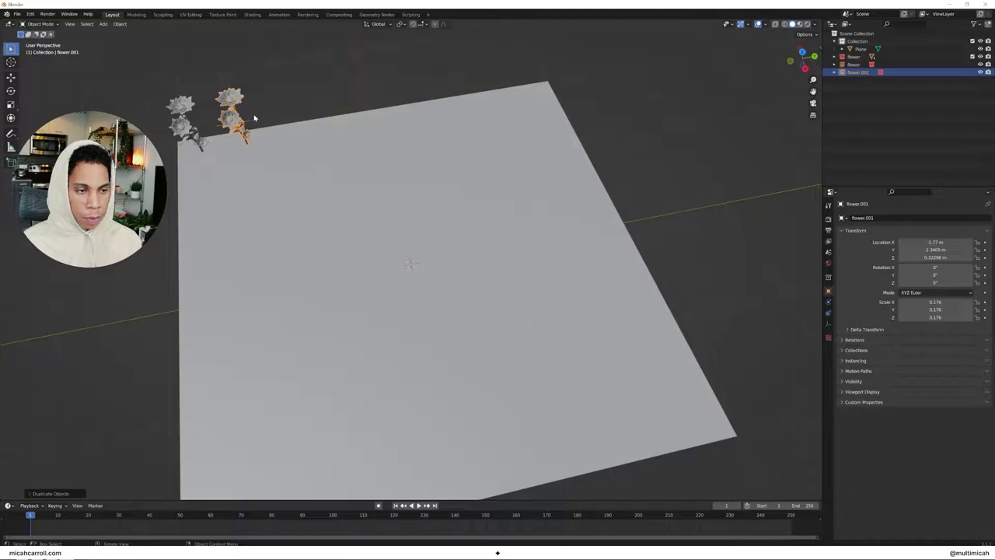
# Step: Repeat the duplication along Y until nine evenly spaced flower instances line the plane's edge
pyautogui.hotkey('shift', 'r')
pyautogui.hotkey('shift', 'r')
pyautogui.hotkey('shift', 'r')
pyautogui.hotkey('shift', 'r')
pyautogui.hotkey('shift', 'r')
pyautogui.hotkey('shift', 'r')
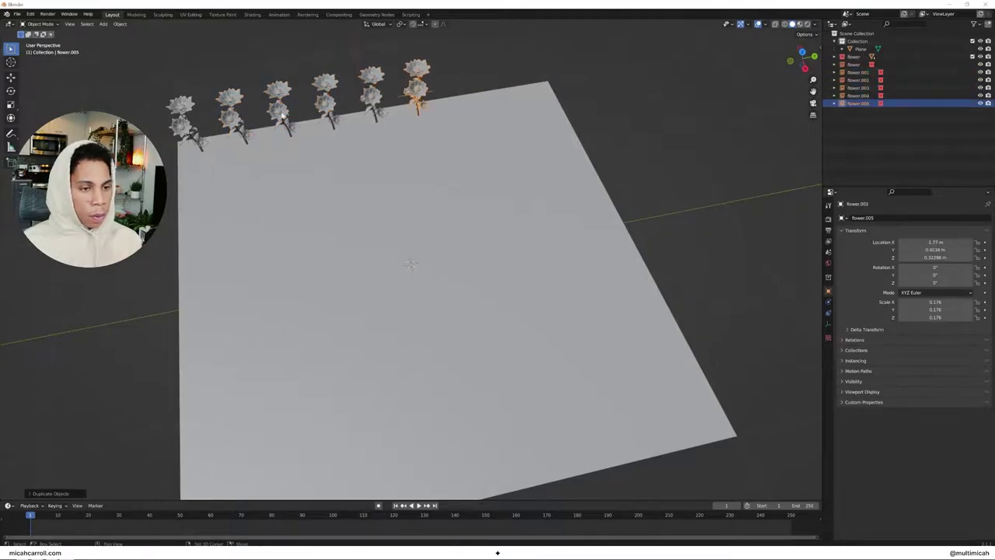
pyautogui.hotkey('shift', 'r')
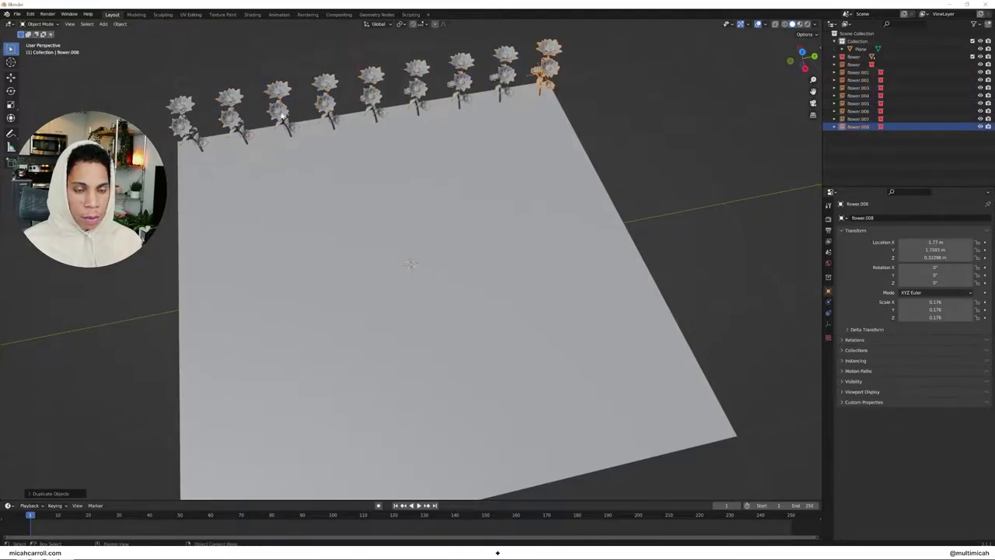
# Step: Move all nine flower instances along the plane's edge into a new collection named flower-row
pyautogui.moveTo(167, 131)
pyautogui.mouseDown(button='middle')
pyautogui.moveTo(227, 106)
pyautogui.moveTo(160, 111)
pyautogui.moveTo(169, 113)
pyautogui.mouseUp(button='middle')
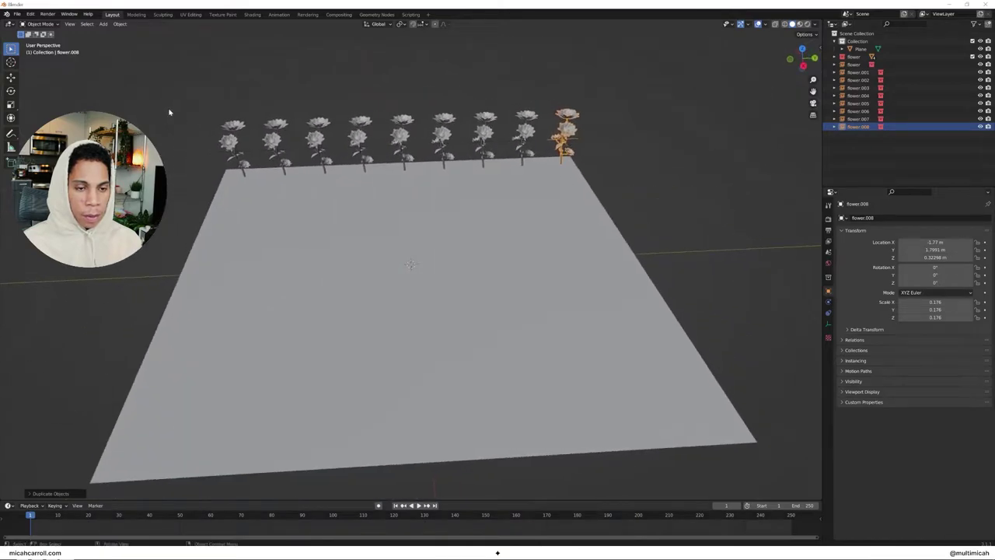
pyautogui.click(233, 144)
pyautogui.keyDown('shift'); pyautogui.click(275, 140); pyautogui.keyUp('shift')
pyautogui.keyDown('shift'); pyautogui.click(315, 138); pyautogui.keyUp('shift')
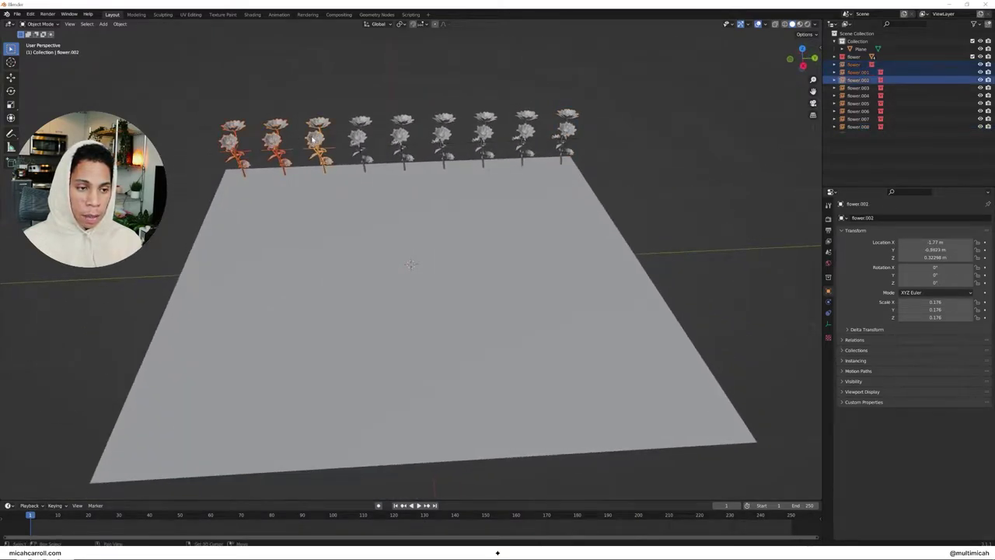
pyautogui.keyDown('shift'); pyautogui.click(356, 138); pyautogui.keyUp('shift')
pyautogui.keyDown('shift'); pyautogui.click(400, 141); pyautogui.keyUp('shift')
pyautogui.keyDown('shift'); pyautogui.click(442, 138); pyautogui.keyUp('shift')
pyautogui.keyDown('shift'); pyautogui.click(485, 139); pyautogui.keyUp('shift')
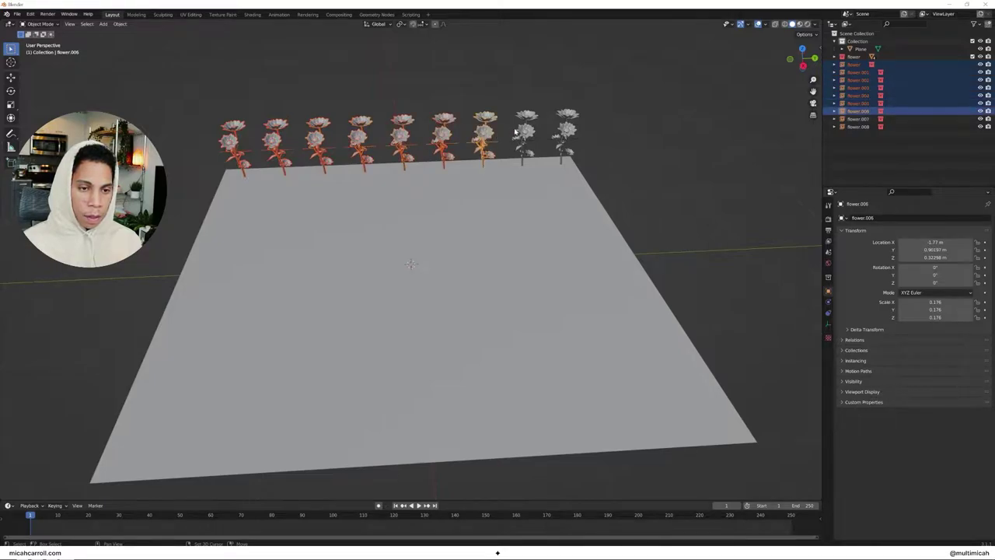
pyautogui.keyDown('shift'); pyautogui.click(524, 134); pyautogui.keyUp('shift')
pyautogui.keyDown('shift'); pyautogui.click(565, 133); pyautogui.keyUp('shift')
pyautogui.moveTo(334, 97)
pyautogui.mouseDown(button='middle')
pyautogui.moveTo(407, 100)
pyautogui.moveTo(334, 94)
pyautogui.mouseUp(button='middle')
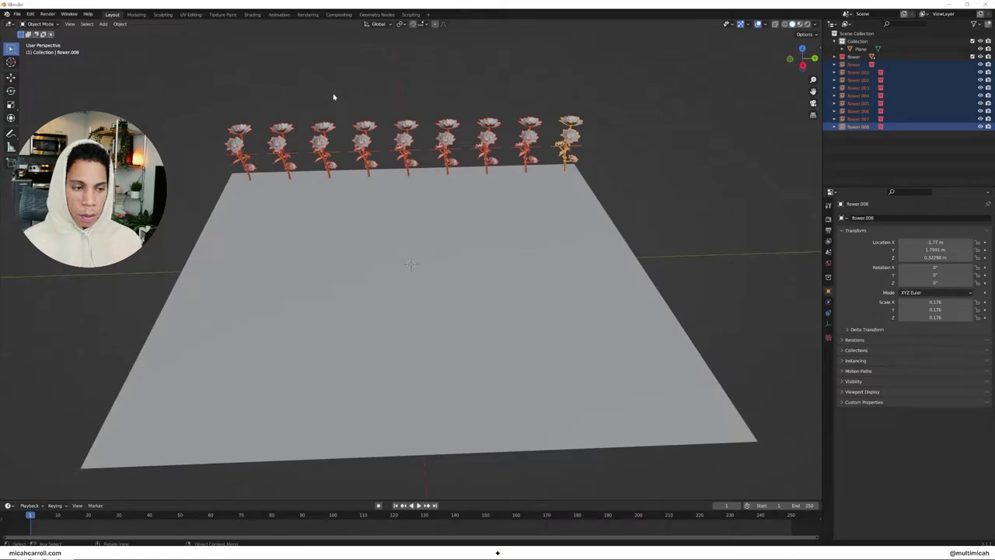
pyautogui.hotkey('shift', 'a')
pyautogui.press('Escape')
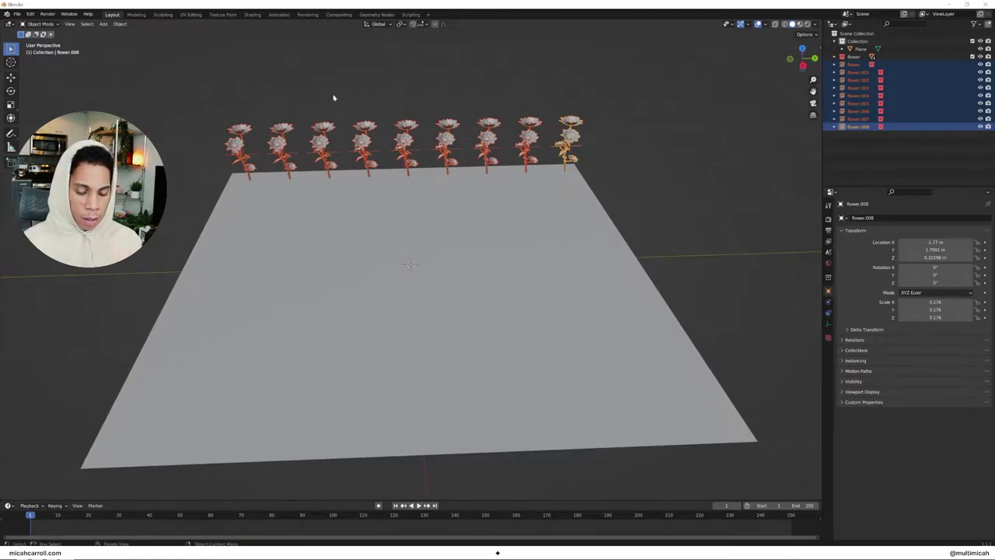
pyautogui.press('m')
pyautogui.click(318, 104)
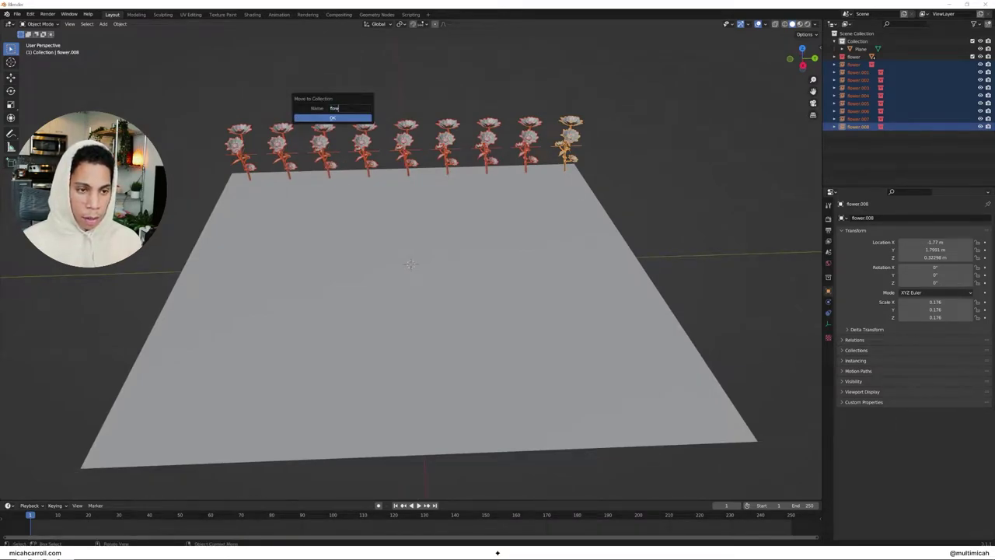
pyautogui.click(354, 119)
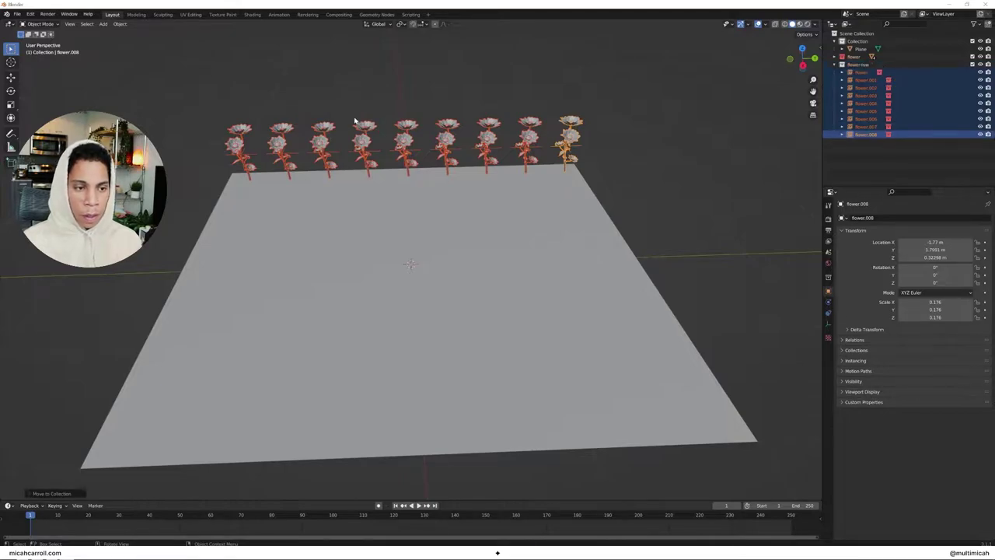
# Step: Collapse the flower-row collection and give it the yellow color tag
pyautogui.click(843, 65)
pyautogui.click(836, 64)
pyautogui.rightClick(842, 65)
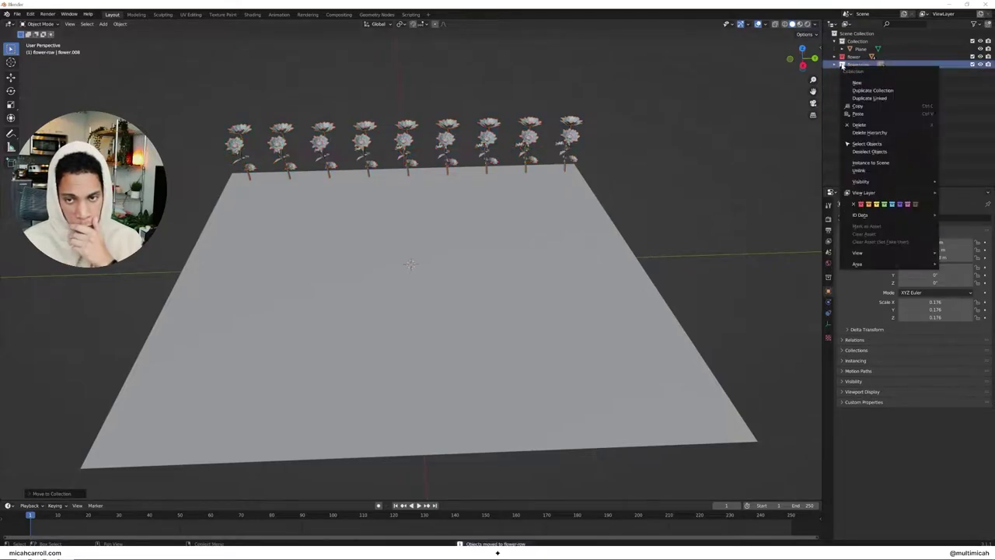
pyautogui.click(879, 204)
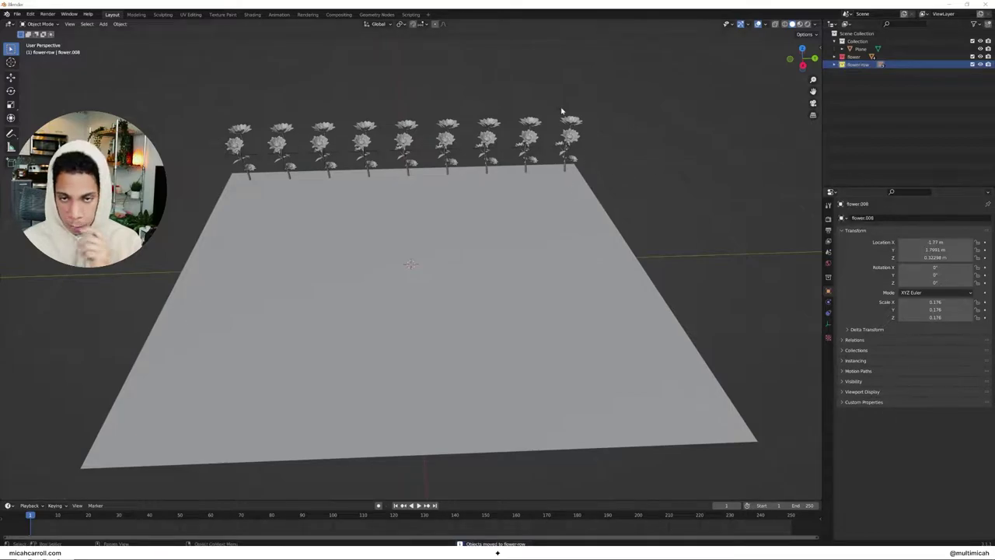
# Step: Add an instance of the flower-row collection and move its geometry to the origin at the plane's center
pyautogui.moveTo(588, 74); pyautogui.dragTo(544, 94, button='middle')
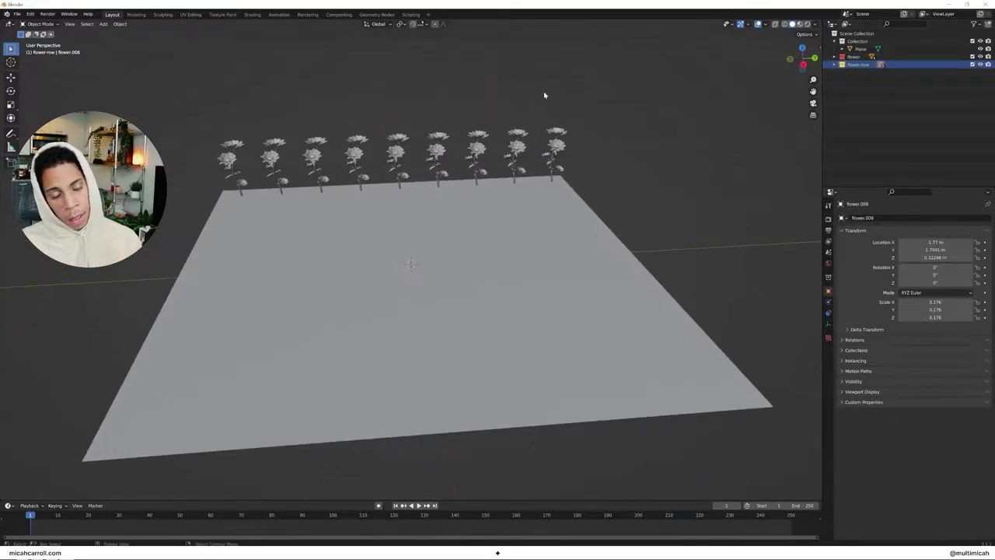
pyautogui.hotkey('shift', 'a')
pyautogui.moveTo(554, 178)
pyautogui.click(573, 195)
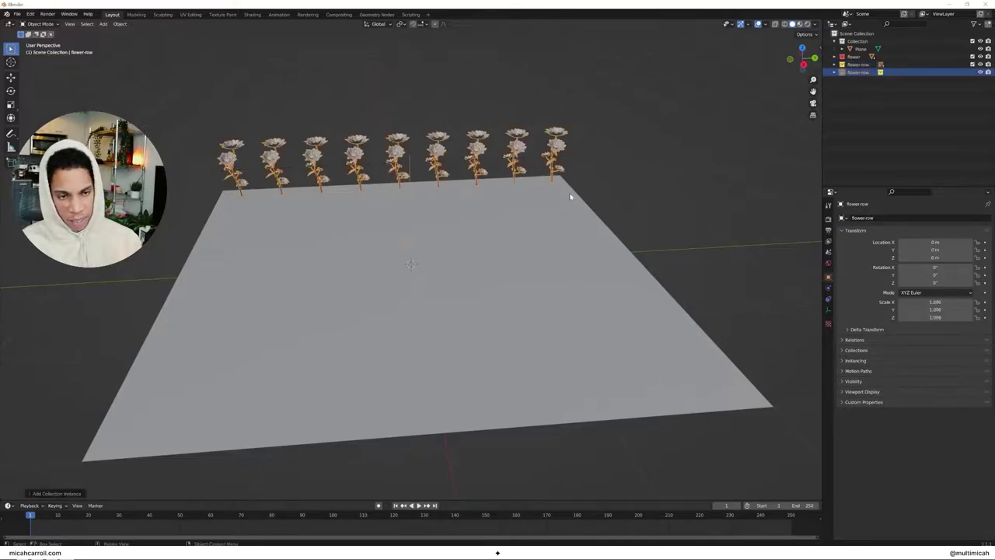
pyautogui.moveTo(555, 177); pyautogui.dragTo(626, 177, button='middle')
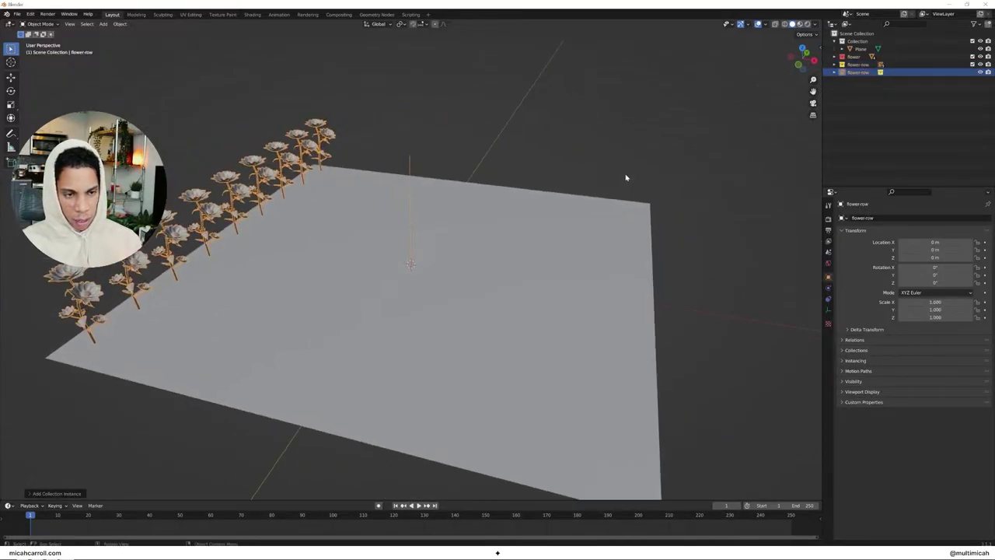
pyautogui.click(118, 24)
pyautogui.moveTo(127, 37)
pyautogui.click(208, 42)
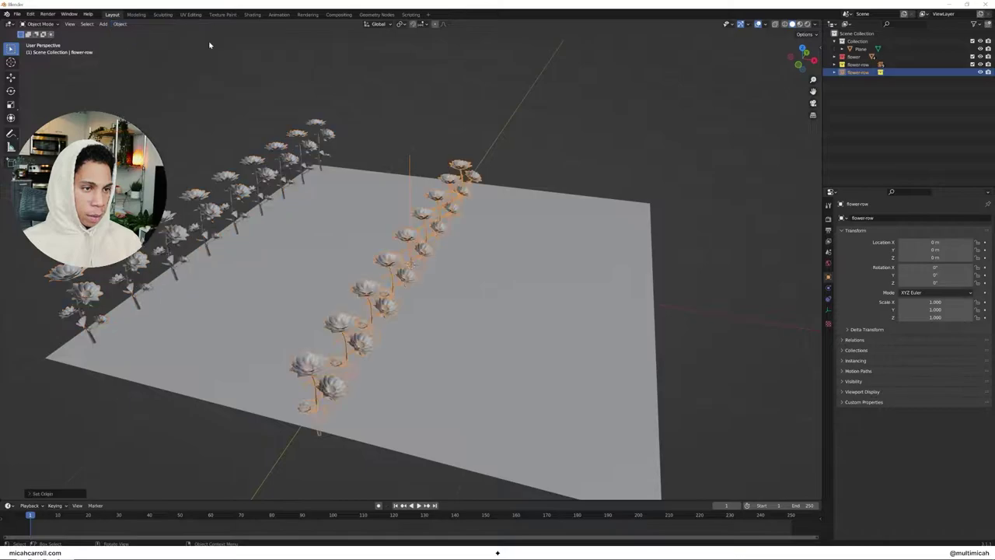
# Step: Raise the flower-row instance along Z to about 0.32 m so its stems stand on the plane
pyautogui.moveTo(535, 210); pyautogui.dragTo(539, 189, button='middle')
pyautogui.press('g')
pyautogui.press('z')
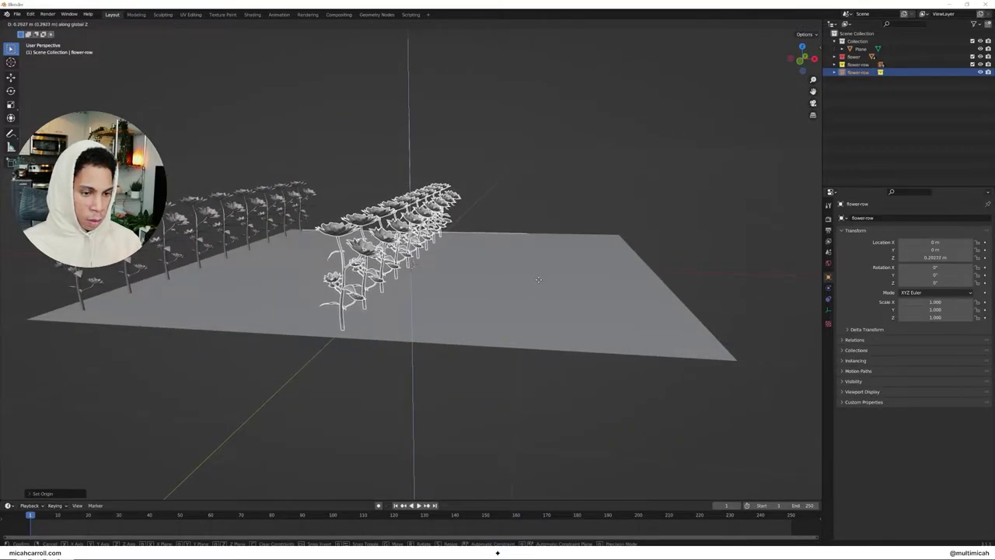
pyautogui.click(493, 216)
# Step: Move the flower-row instance along X to about -1.15 m, beside the original row, checking the spacing from the top view
pyautogui.moveTo(493, 215); pyautogui.dragTo(498, 215, button='middle')
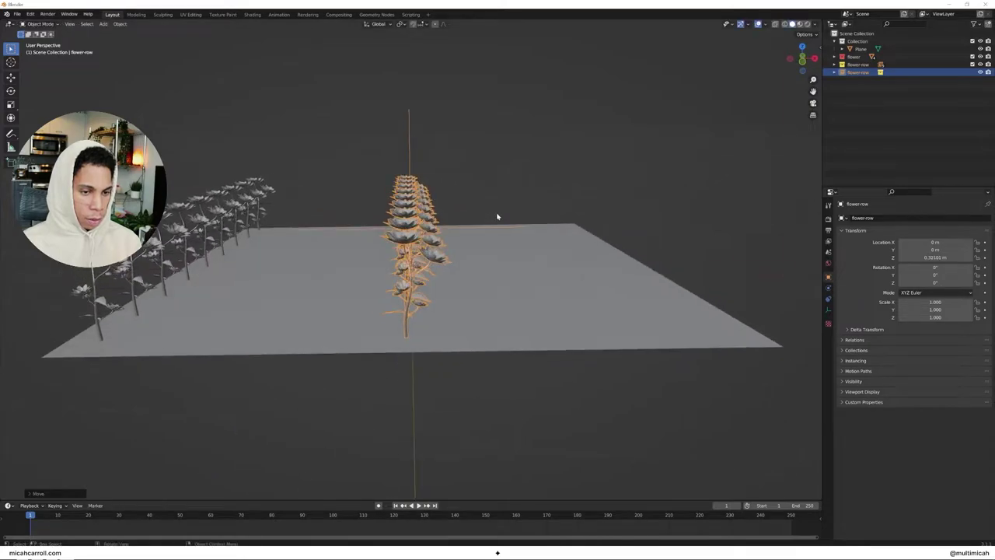
pyautogui.press('g')
pyautogui.press('y')
pyautogui.press('x')
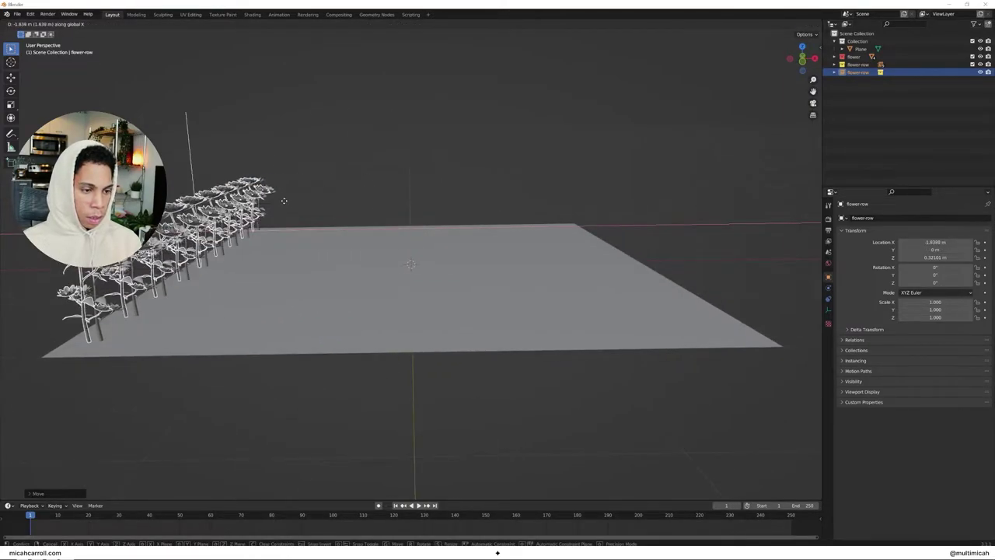
pyautogui.click(334, 202)
pyautogui.moveTo(333, 178); pyautogui.dragTo(265, 235, button='middle')
pyautogui.press('`')
pyautogui.click(271, 183)
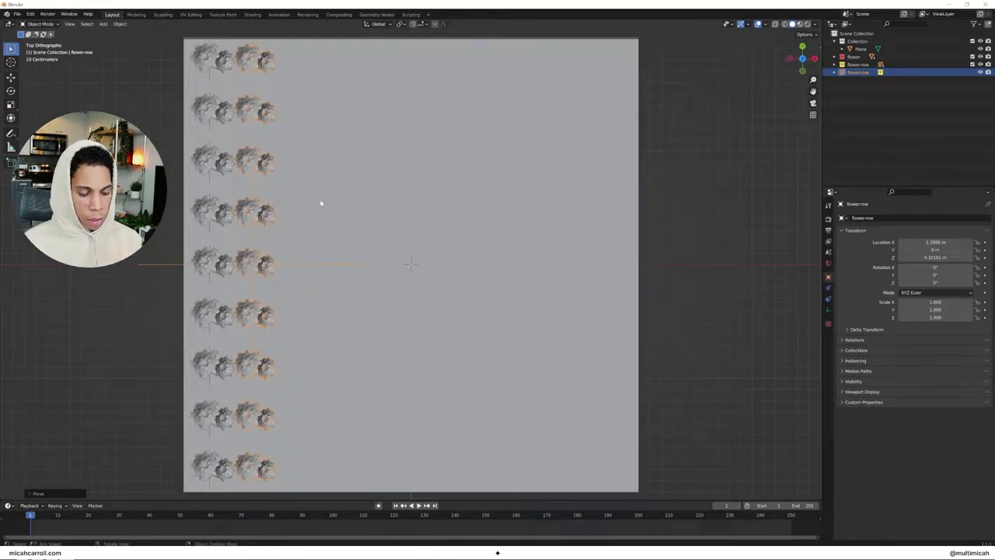
pyautogui.press('`')
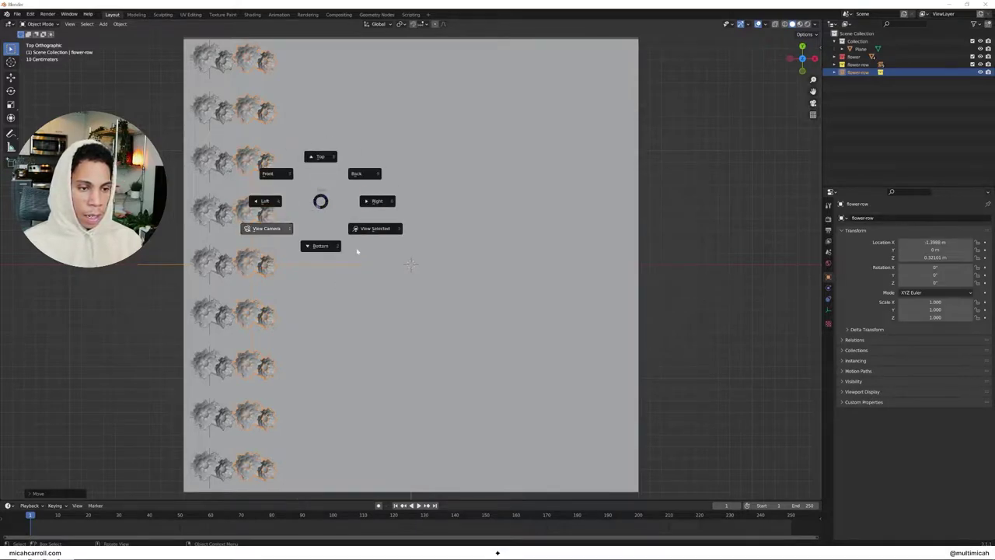
pyautogui.click(333, 156)
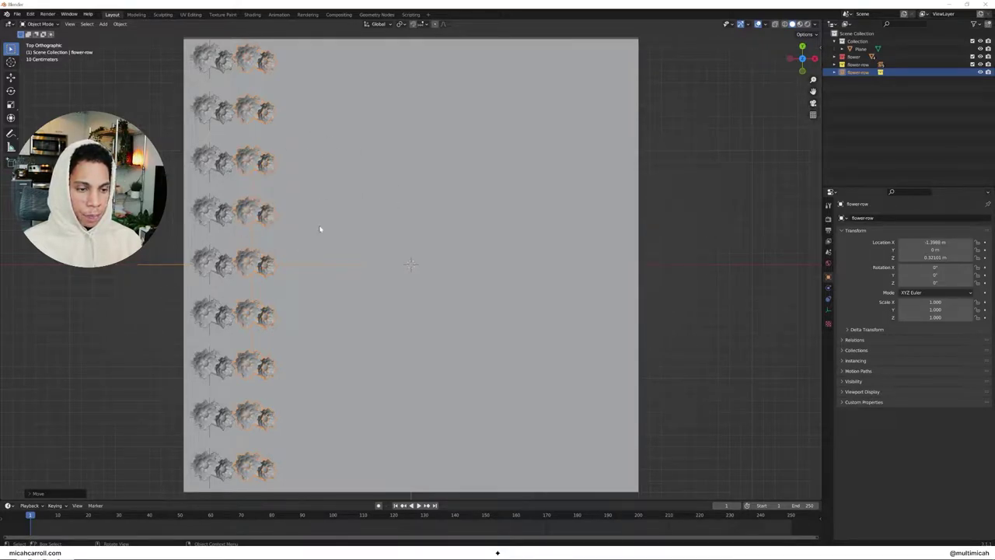
pyautogui.press('g')
pyautogui.press('x')
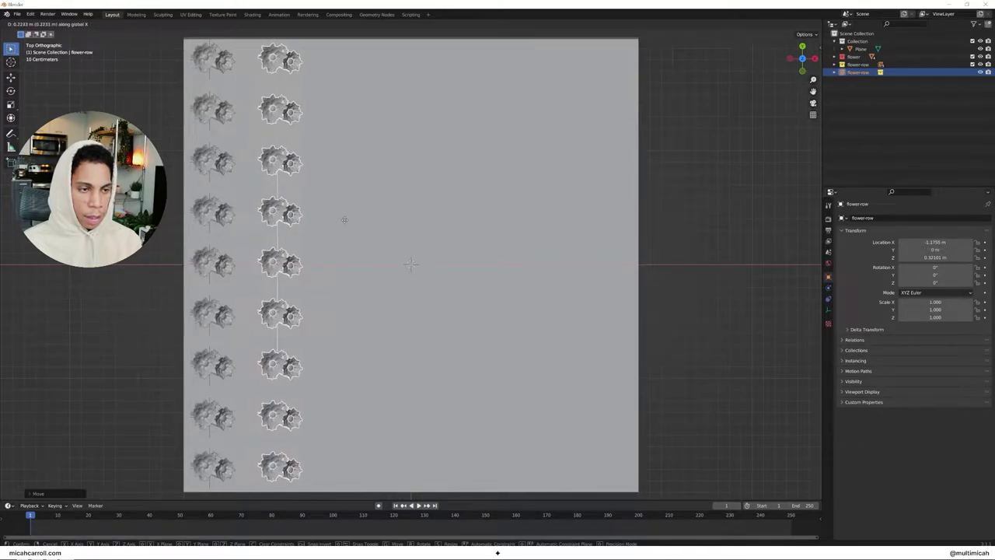
pyautogui.click(346, 220)
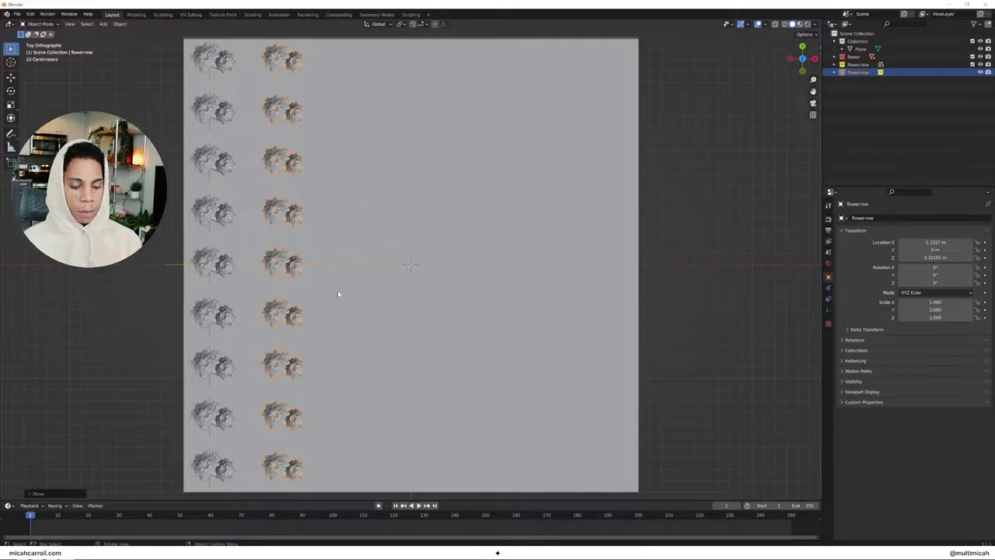
# Step: Duplicate the flower-row instance about 0.61 m along X and repeat until seven rows of flowers cover the plane
pyautogui.hotkey('shift', 'd')
pyautogui.press('x')
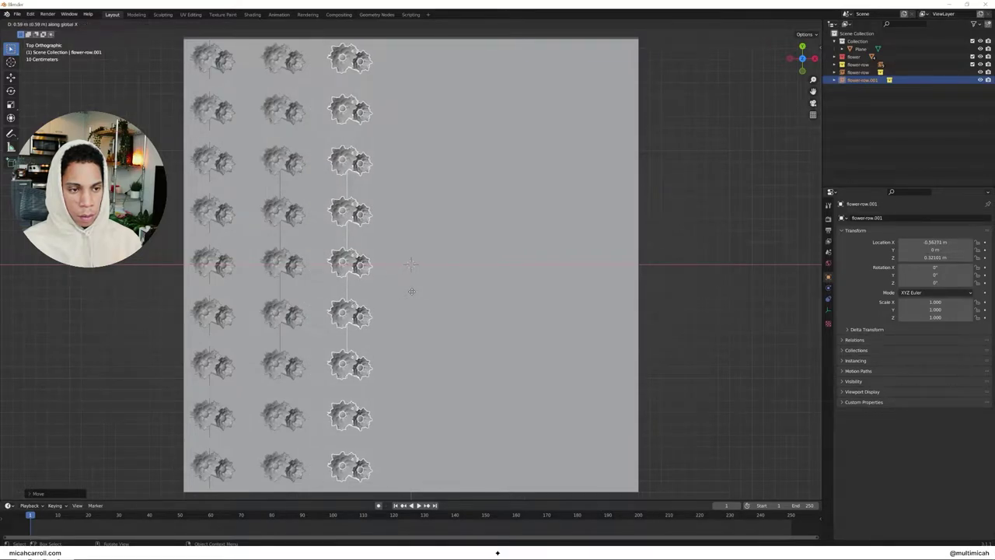
pyautogui.click(412, 290)
pyautogui.hotkey('shift', 'r')
pyautogui.hotkey('shift', 'r')
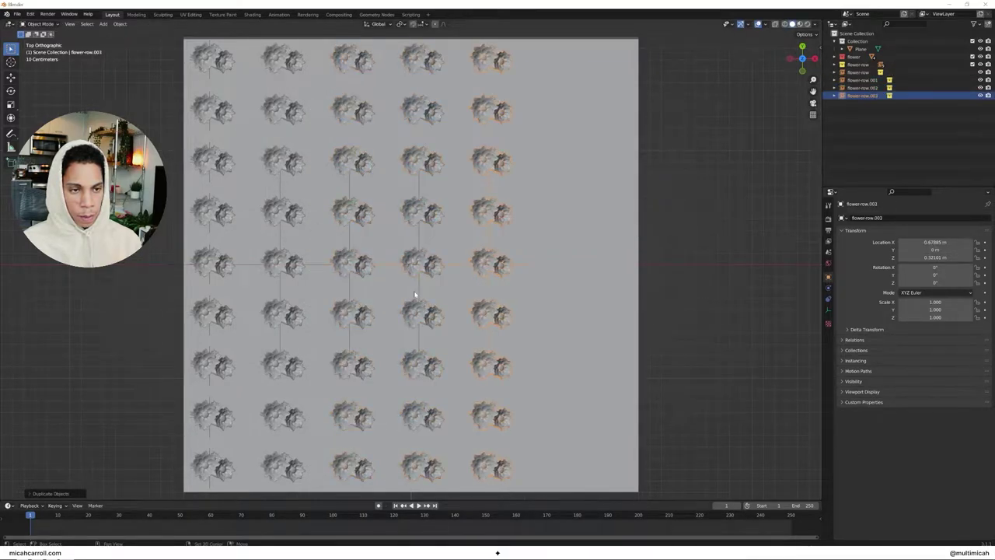
pyautogui.hotkey('shift', 'r')
pyautogui.hotkey('shift', 'r')
pyautogui.click(669, 274)
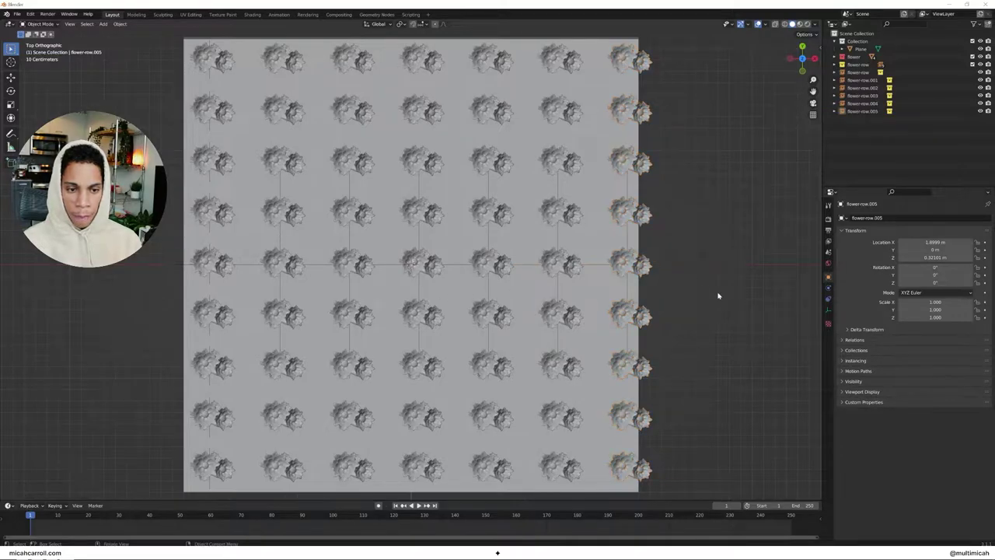
# Step: Examine the flower grid in Solid shading from several angles and check which row instances match the outliner entries
pyautogui.moveTo(717, 293); pyautogui.dragTo(588, 235, button='middle')
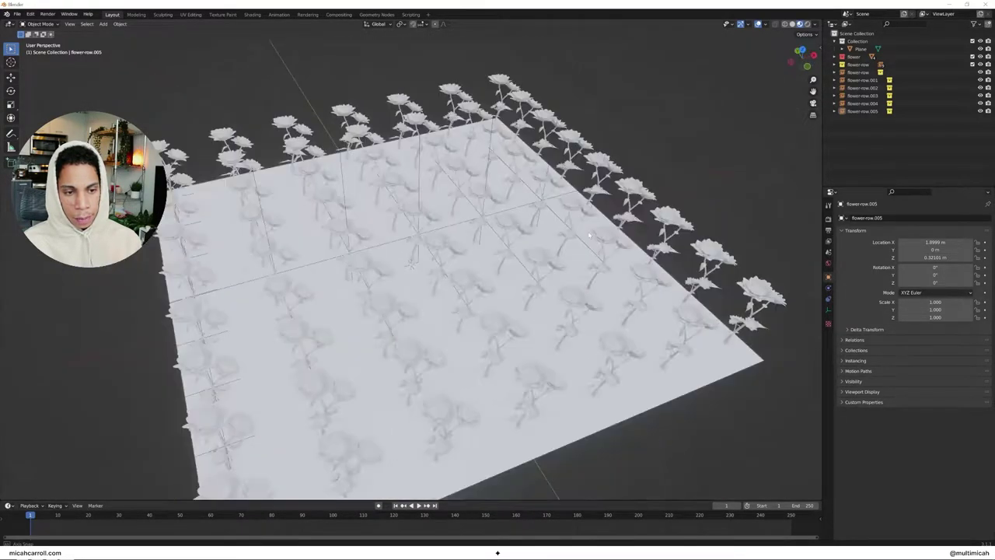
pyautogui.press('z')
pyautogui.click(604, 233)
pyautogui.moveTo(561, 272)
pyautogui.mouseDown(button='middle')
pyautogui.moveTo(513, 243)
pyautogui.moveTo(490, 266)
pyautogui.mouseUp(button='middle')
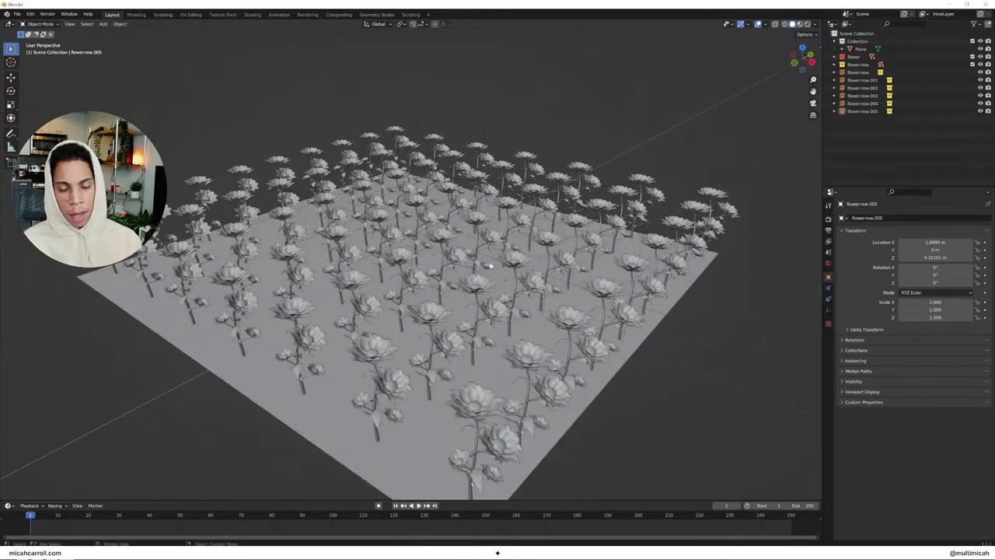
pyautogui.click(858, 72)
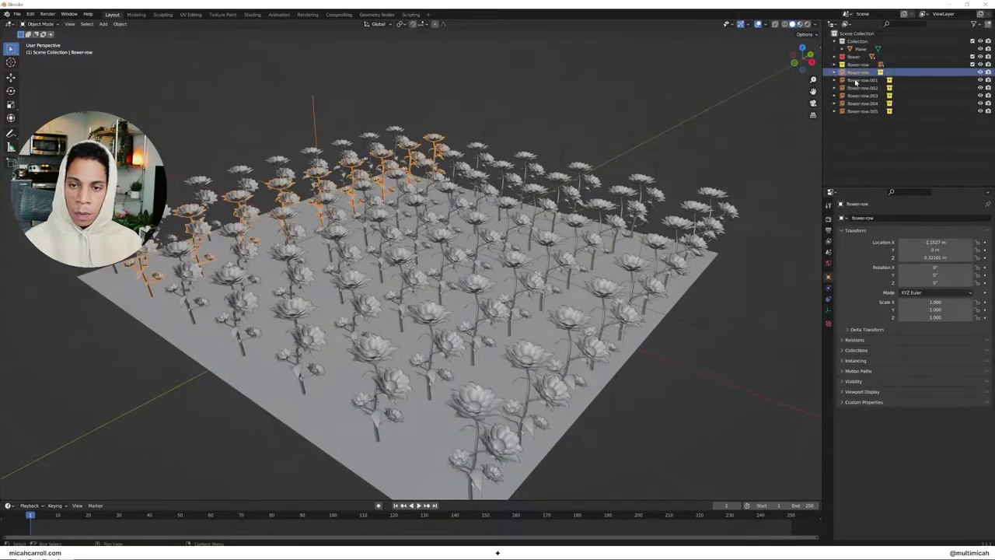
pyautogui.click(861, 88)
pyautogui.click(618, 125)
pyautogui.moveTo(618, 131); pyautogui.dragTo(638, 167, button='middle')
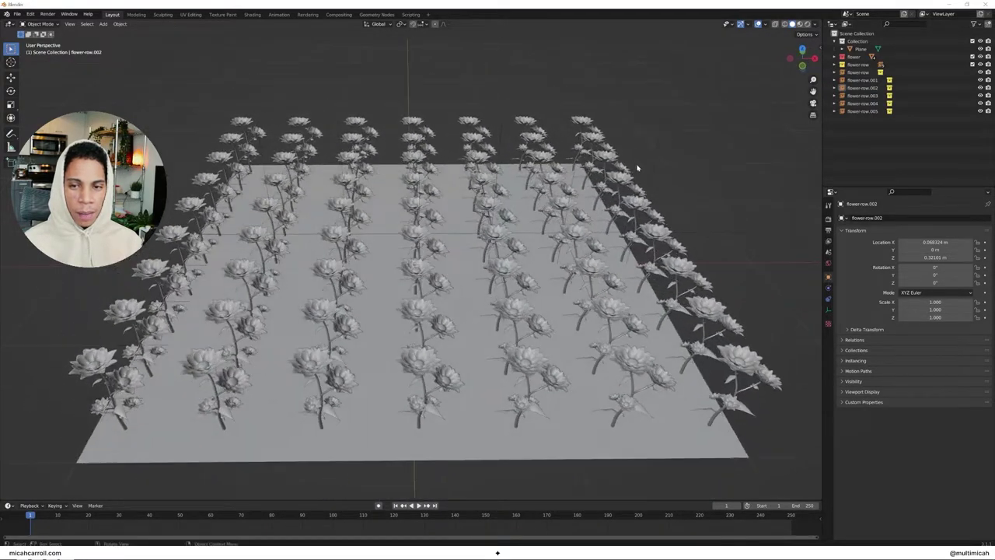
# Step: Try to move the plane and all flower rows together into a new collection named complete_piece
pyautogui.click(675, 369)
pyautogui.scroll(-5, 700, 381)
pyautogui.click(626, 352)
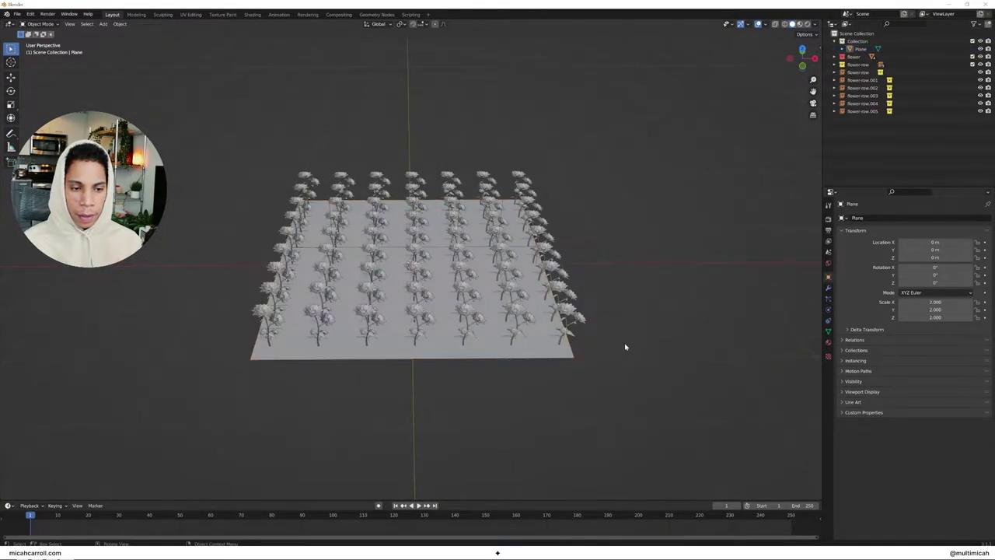
pyautogui.moveTo(624, 345); pyautogui.dragTo(596, 369, button='middle')
pyautogui.moveTo(580, 387); pyautogui.dragTo(280, 154)
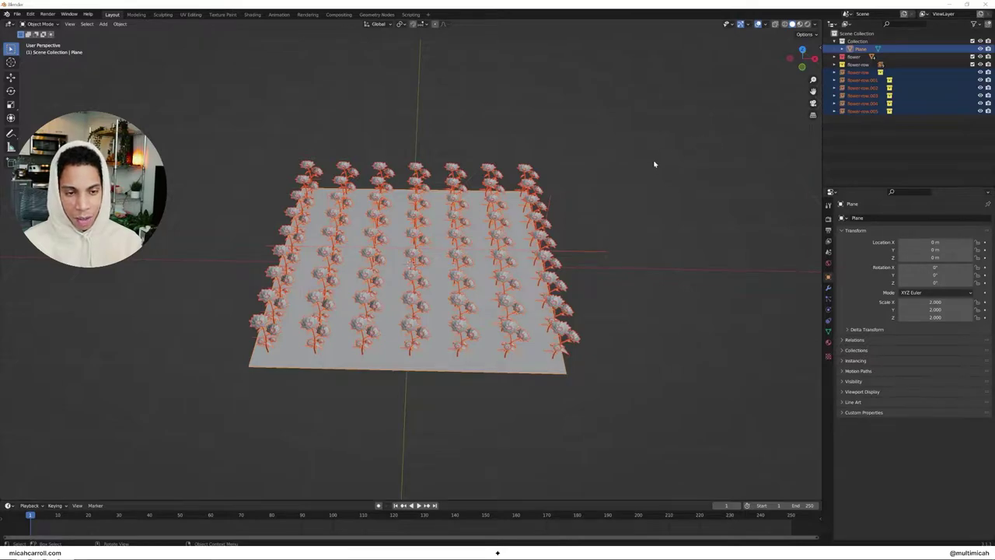
pyautogui.hotkey('shift', 'a')
pyautogui.moveTo(655, 179)
pyautogui.press('Escape')
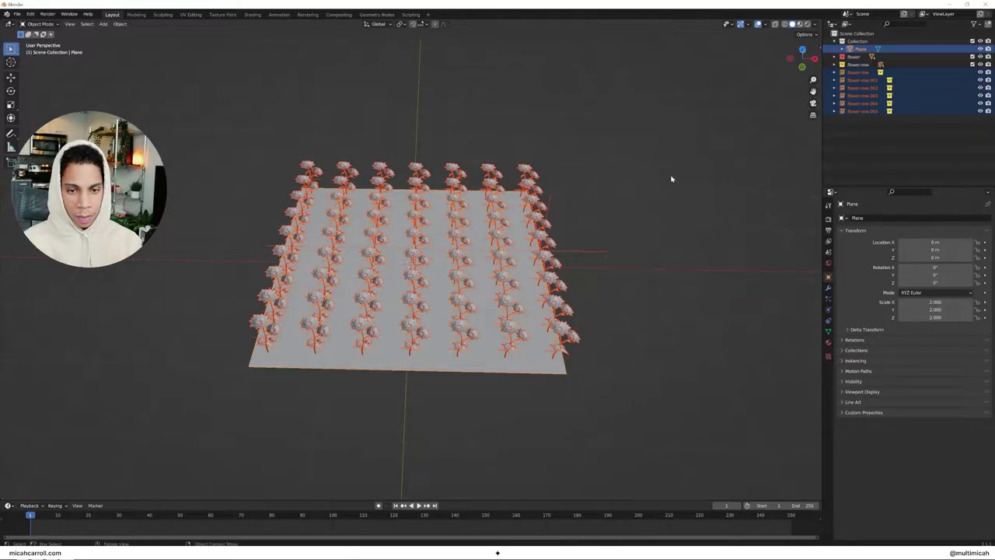
pyautogui.press('m')
pyautogui.click(575, 171)
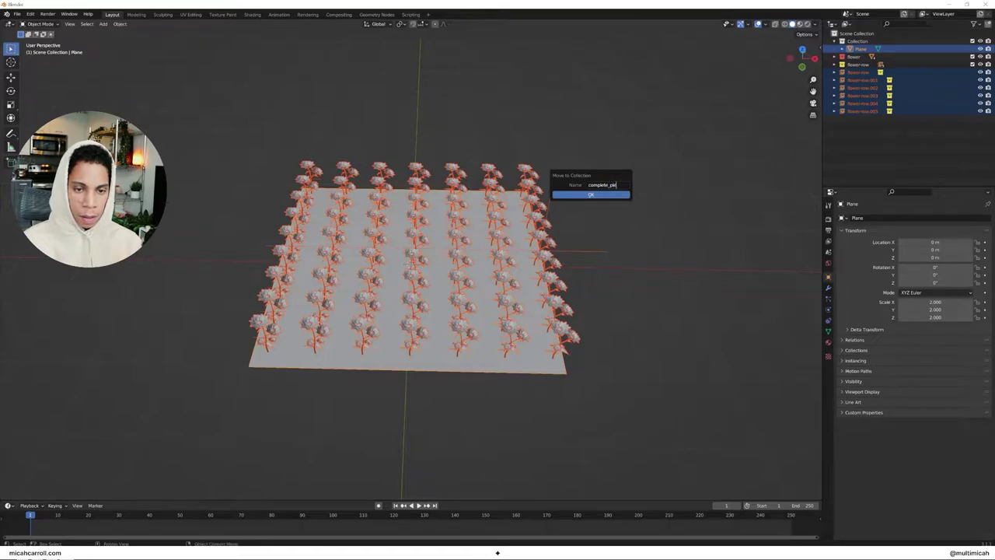
pyautogui.write('complete_piece')
pyautogui.click(611, 195)
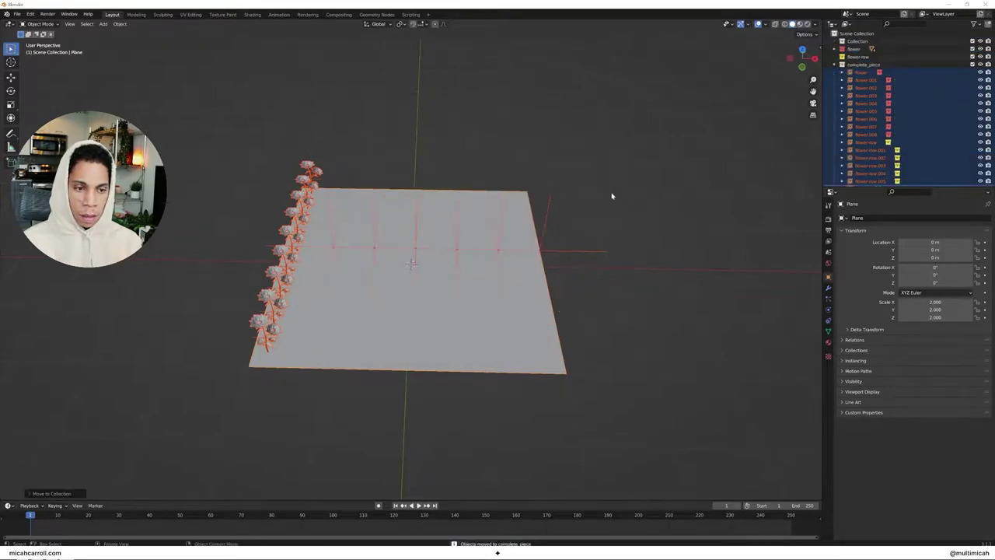
# Step: Check the contents of the complete_piece collection and undo the move into it
pyautogui.hotkey('alt', 'a')
pyautogui.moveTo(611, 194)
pyautogui.mouseDown(button='middle')
pyautogui.moveTo(591, 142)
pyautogui.moveTo(618, 200)
pyautogui.mouseUp(button='middle')
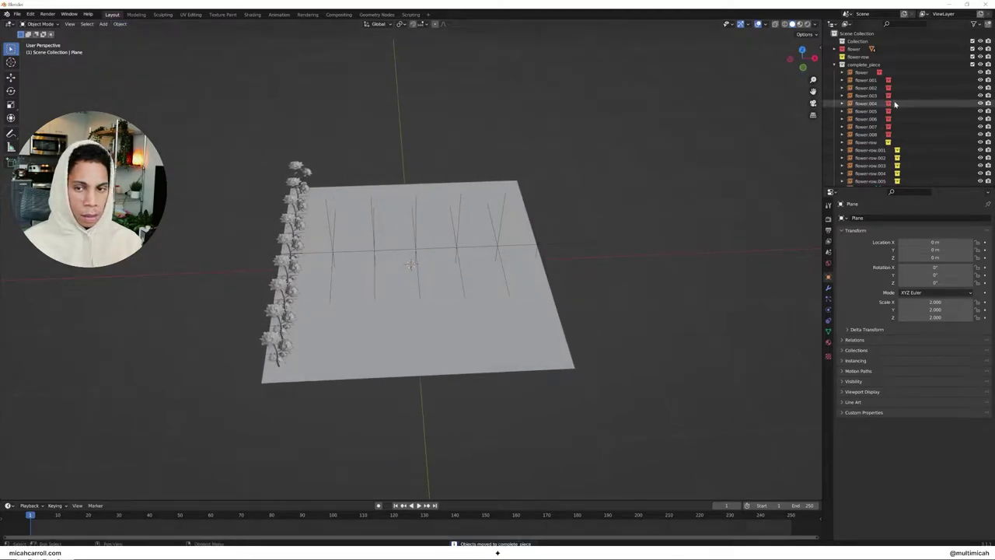
pyautogui.click(862, 64)
pyautogui.moveTo(660, 138); pyautogui.dragTo(575, 209, button='middle')
pyautogui.scroll(-7, 407, 160)
pyautogui.hotkey('ctrl', 'z')
pyautogui.hotkey('ctrl', 'z')
pyautogui.hotkey('ctrl', 'z')
pyautogui.hotkey('ctrl', 'z')
# Step: Check which row each flower-row instance and the flower-row collection in the outliner corresponds to
pyautogui.scroll(3, 527, 188)
pyautogui.click(852, 72)
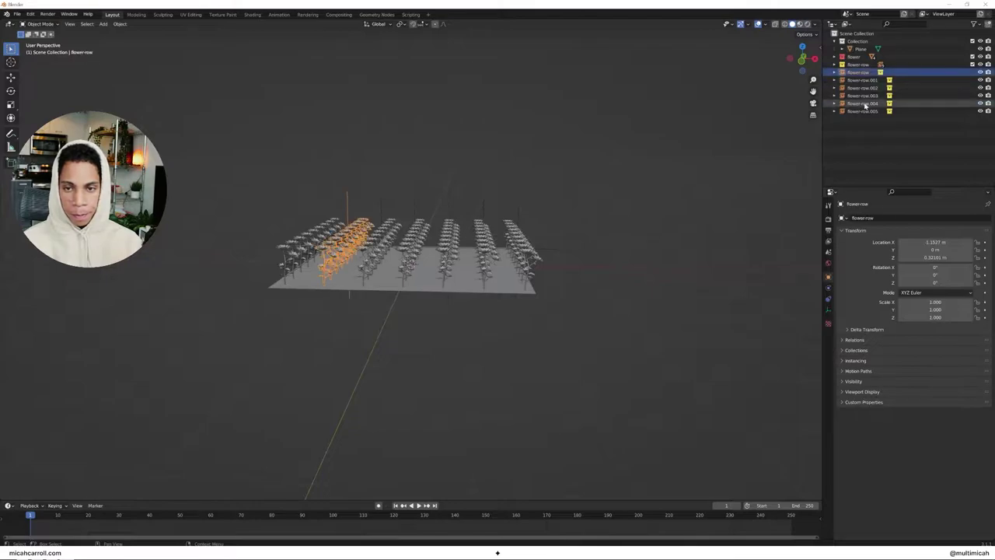
pyautogui.click(865, 103)
pyautogui.click(862, 88)
pyautogui.click(857, 66)
pyautogui.click(855, 73)
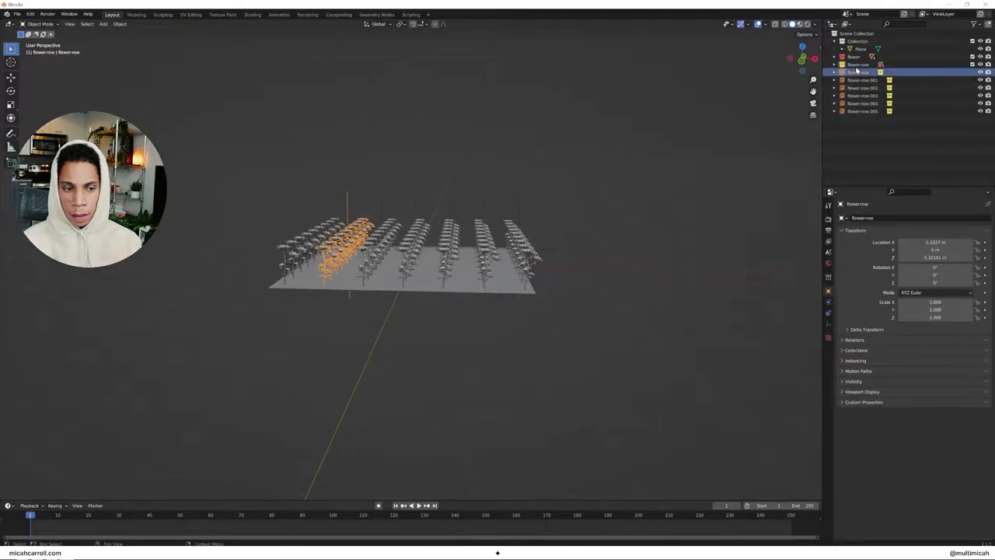
pyautogui.click(858, 66)
pyautogui.click(300, 249)
pyautogui.moveTo(278, 219); pyautogui.dragTo(303, 254, button='middle')
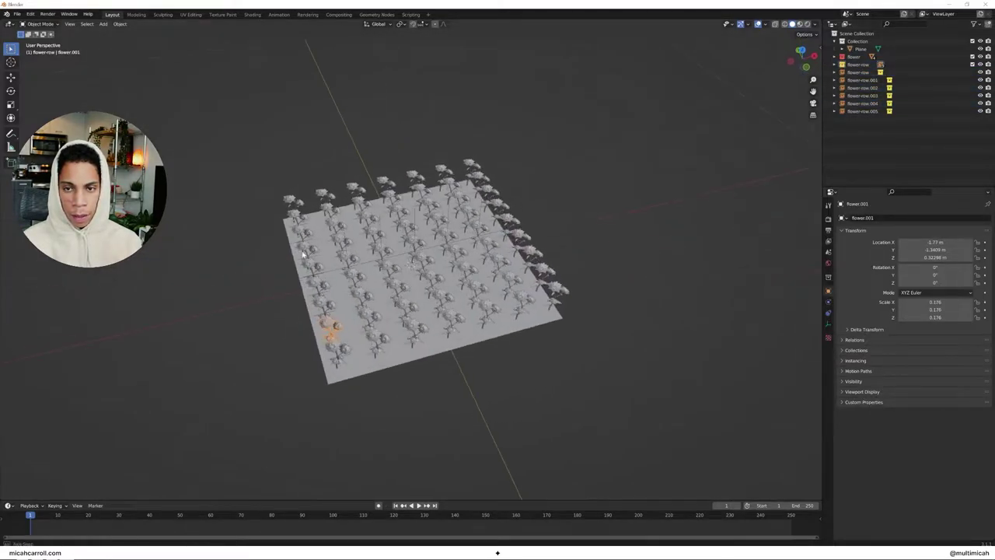
pyautogui.moveTo(351, 349); pyautogui.dragTo(534, 328, button='middle')
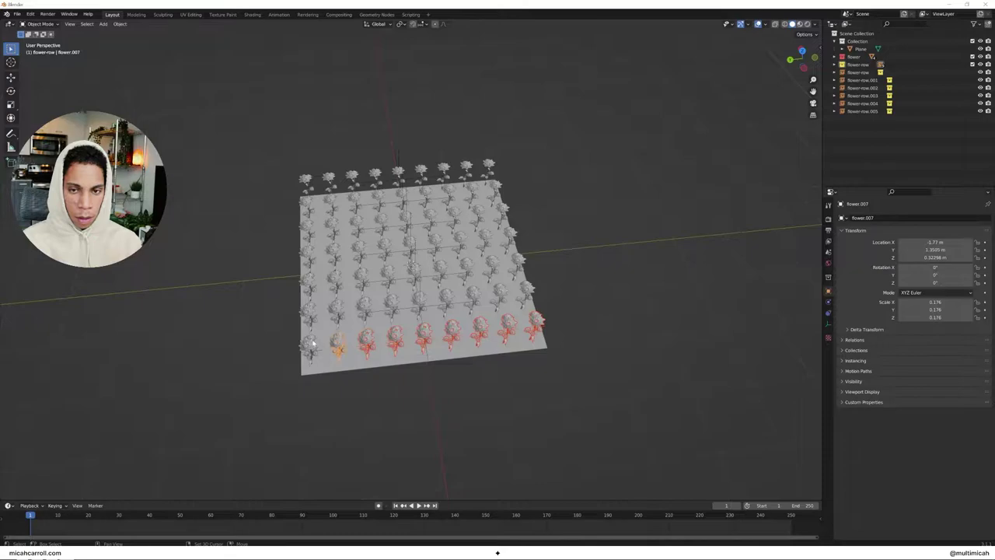
pyautogui.moveTo(435, 237); pyautogui.dragTo(543, 244, button='middle')
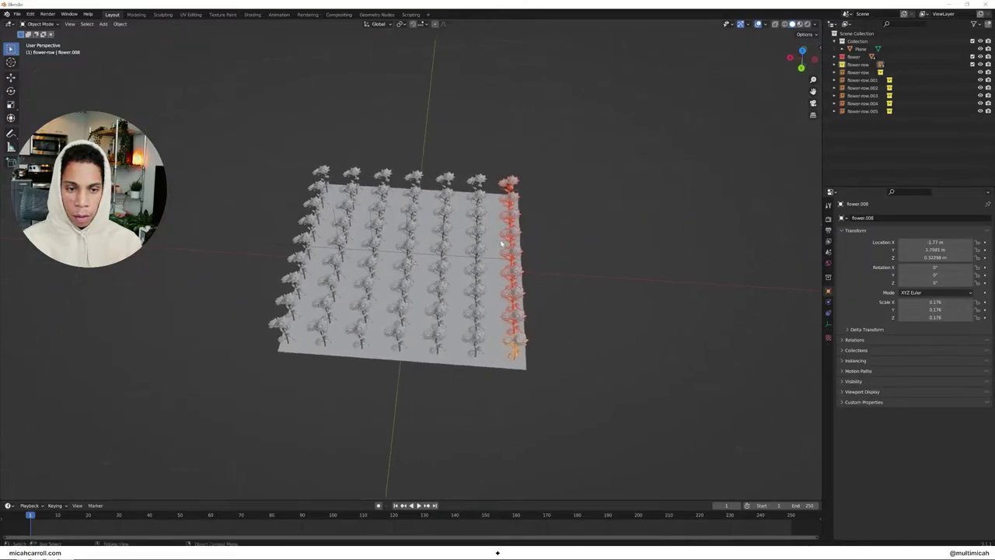
pyautogui.press('g')
pyautogui.press('y')
pyautogui.press('x')
pyautogui.click(489, 240)
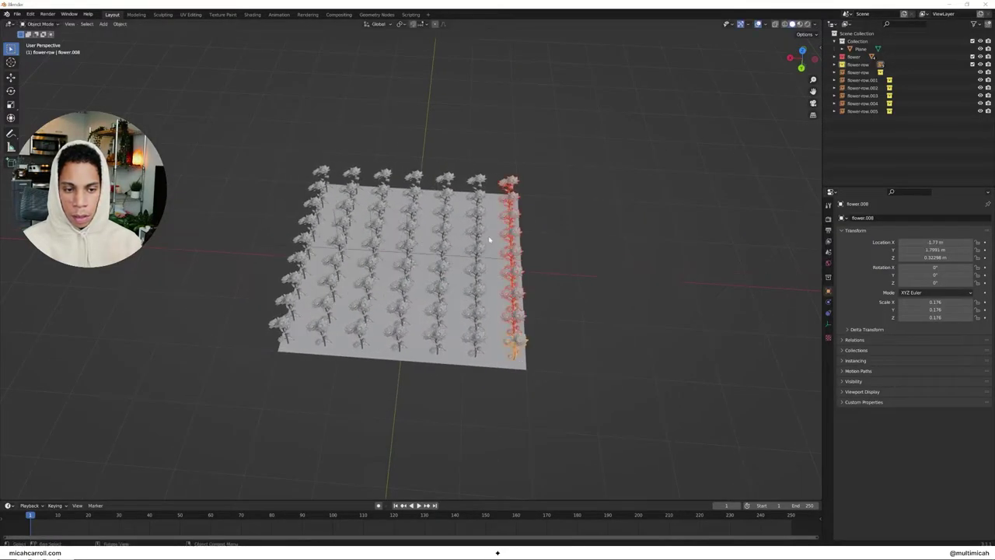
# Step: Compare the flower-row collection with the first flower-row instance to tell the source row from its copies
pyautogui.moveTo(546, 241); pyautogui.dragTo(560, 210, button='middle')
pyautogui.click(852, 66)
pyautogui.click(857, 72)
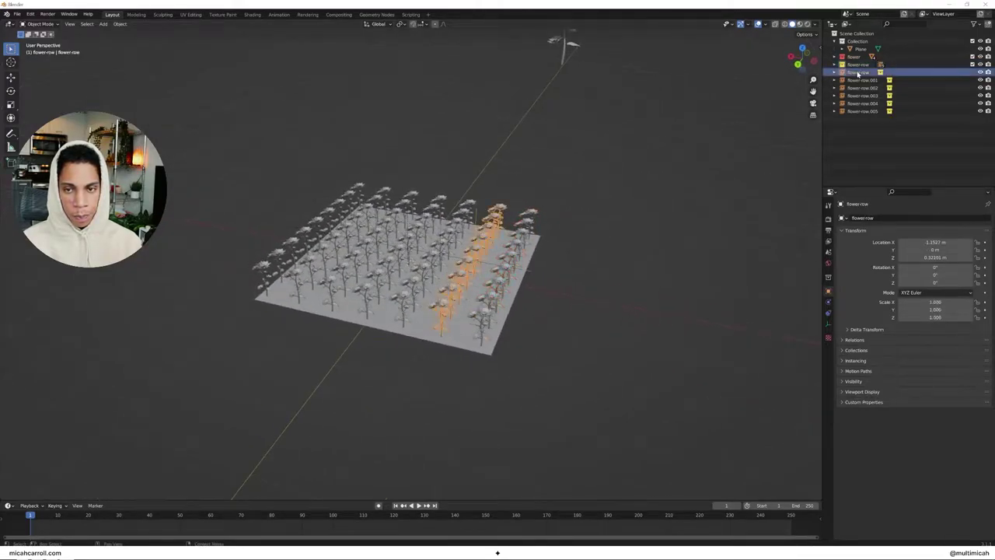
pyautogui.click(852, 65)
pyautogui.click(848, 73)
pyautogui.moveTo(560, 276); pyautogui.dragTo(611, 293, button='middle')
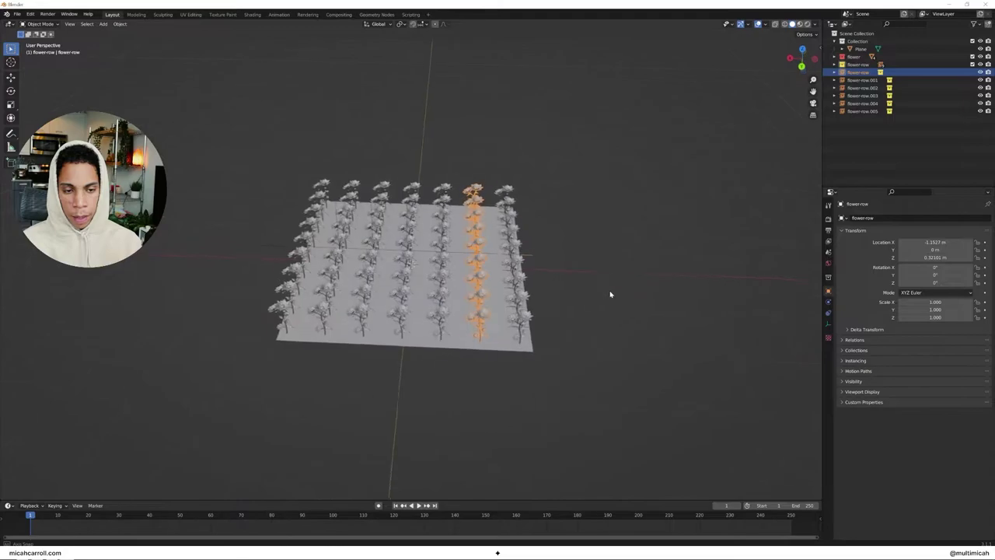
# Step: Select all the individual flowers of the source row at the plane's edge and move them about -1.81 m along X
pyautogui.scroll(3, 599, 286)
pyautogui.click(584, 350)
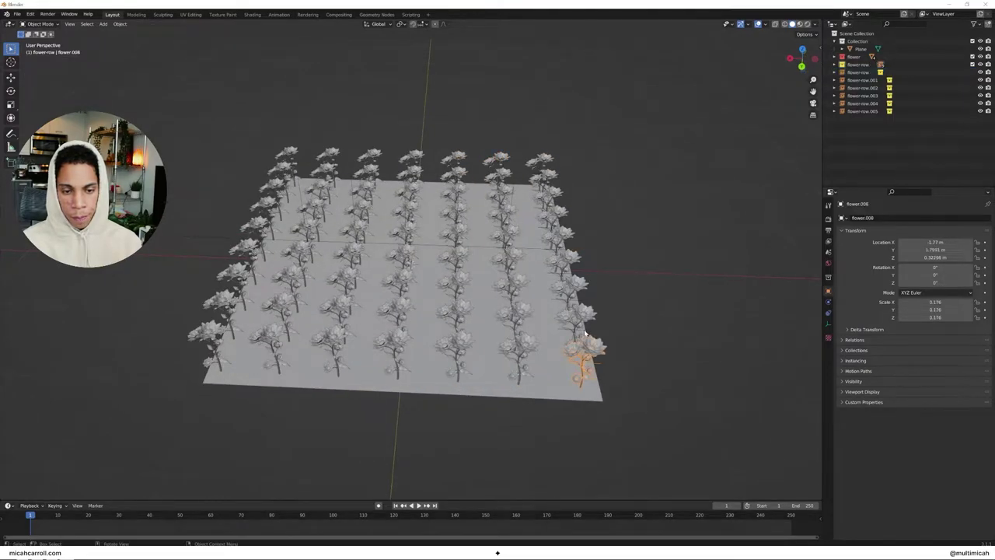
pyautogui.keyDown('shift'); pyautogui.click(579, 317); pyautogui.keyUp('shift')
pyautogui.keyDown('shift'); pyautogui.click(573, 293); pyautogui.keyUp('shift')
pyautogui.keyDown('shift'); pyautogui.click(566, 262); pyautogui.keyUp('shift')
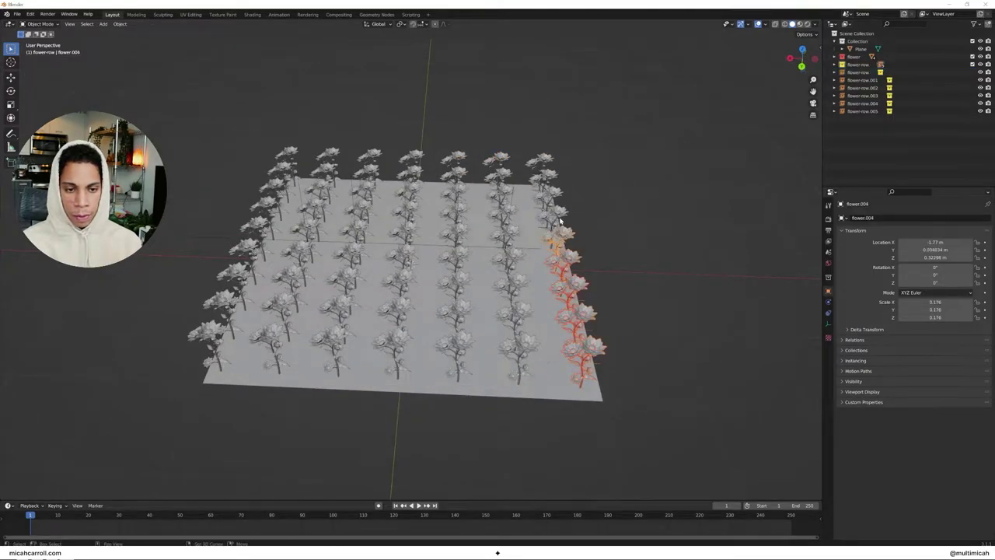
pyautogui.keyDown('shift'); pyautogui.click(542, 160); pyautogui.keyUp('shift')
pyautogui.press('g')
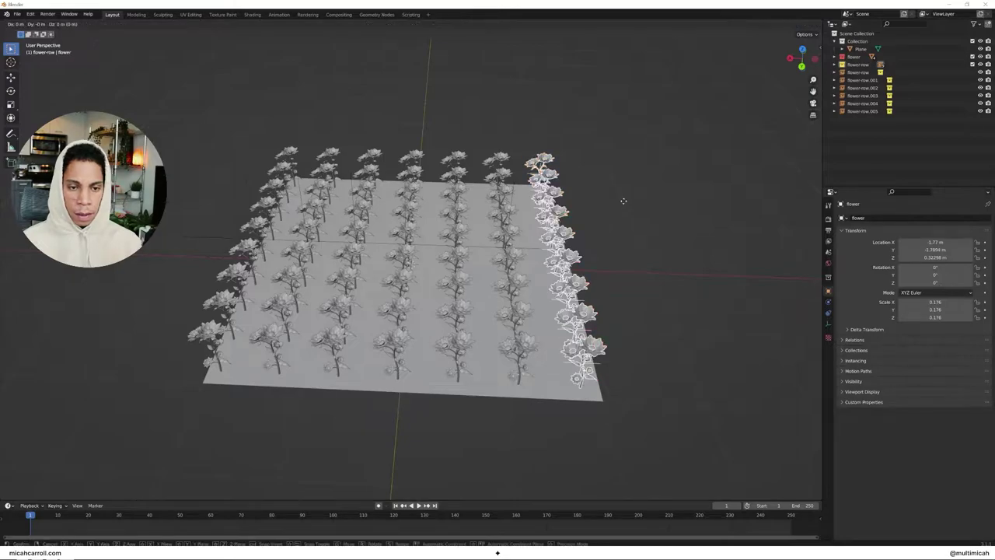
pyautogui.press('y')
pyautogui.press('x')
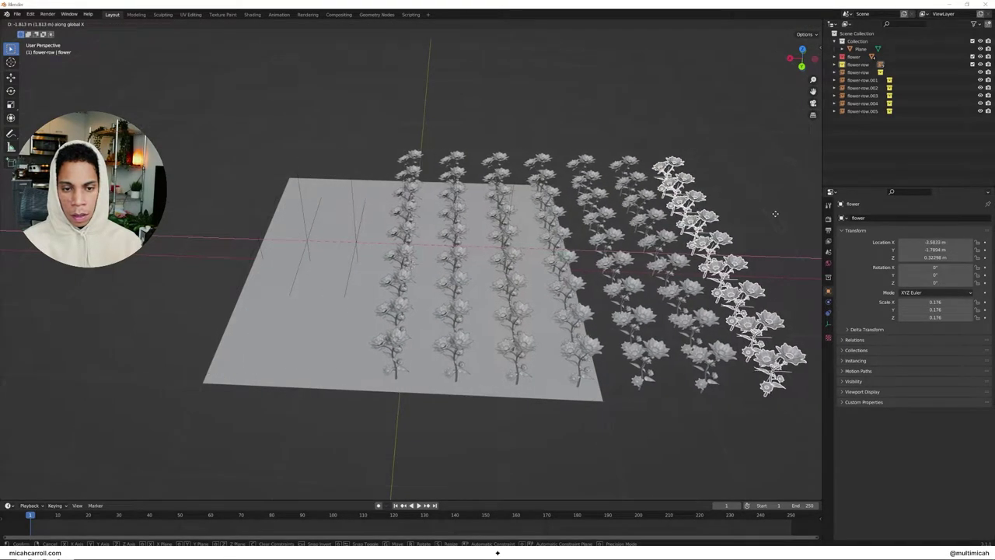
pyautogui.click(716, 213)
# Step: Apply Set Origin with Geometry to Origin to the flower-row instance next to the source row
pyautogui.click(701, 369)
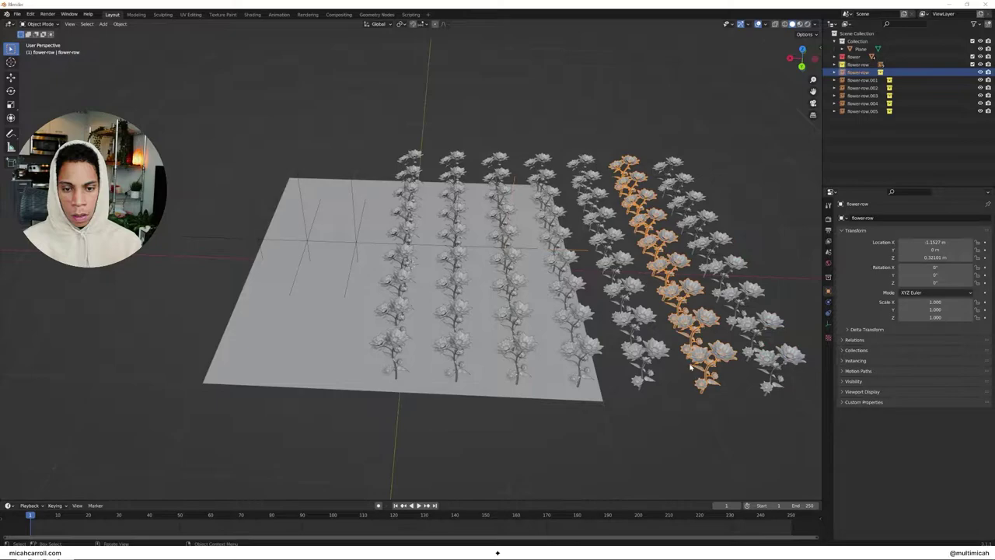
pyautogui.keyDown('shift'); pyautogui.click(647, 362); pyautogui.keyUp('shift')
pyautogui.keyDown('shift'); pyautogui.click(556, 354); pyautogui.keyUp('shift')
pyautogui.click(599, 352)
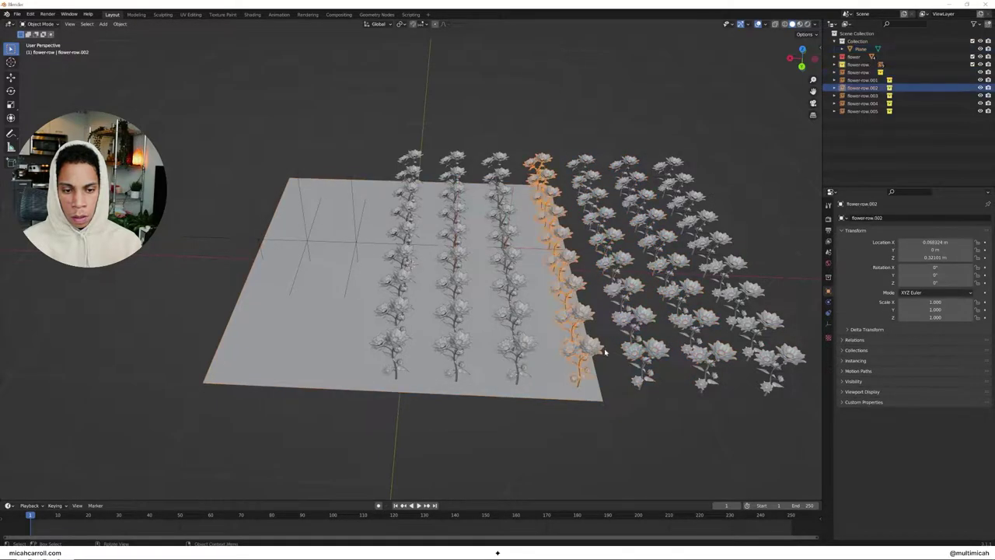
pyautogui.click(709, 359)
pyautogui.click(121, 24)
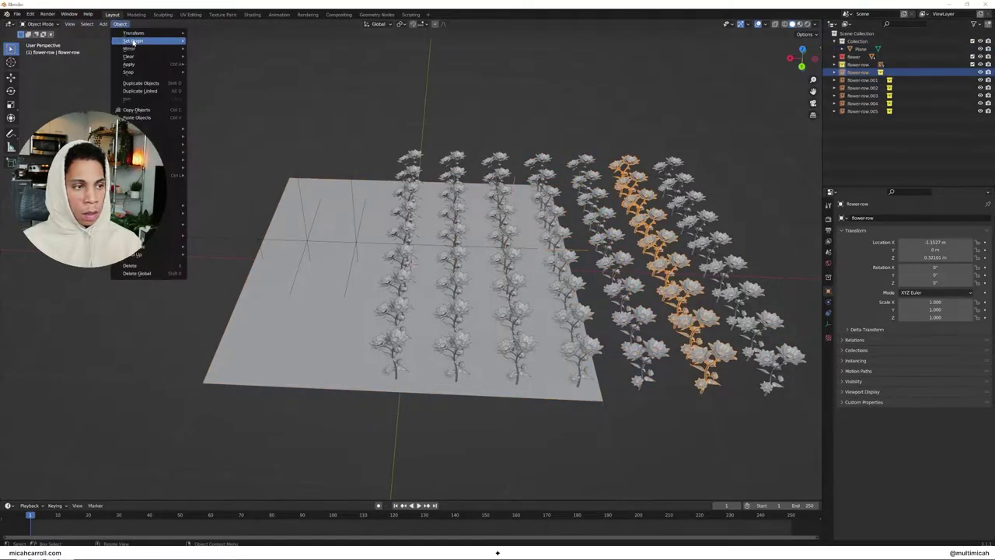
pyautogui.moveTo(136, 41)
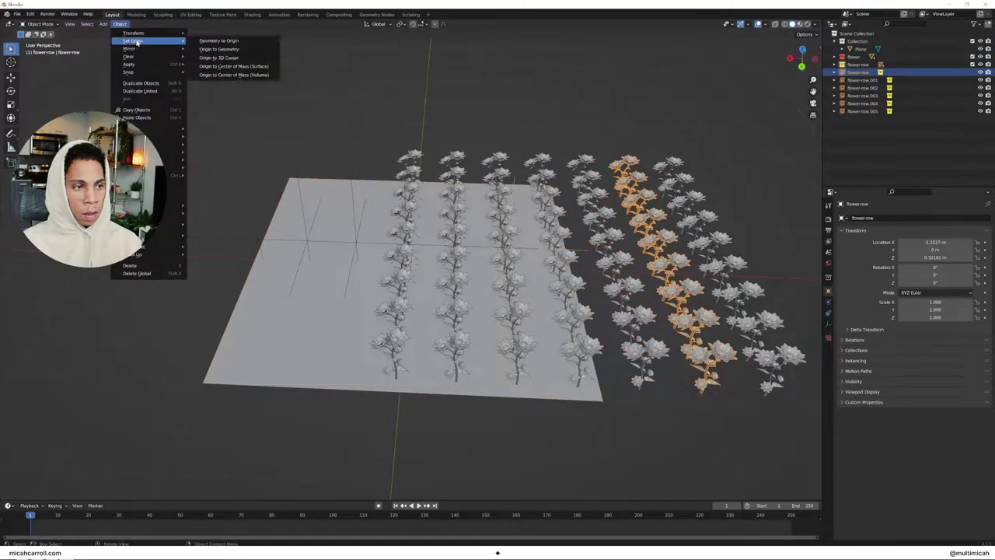
pyautogui.click(217, 42)
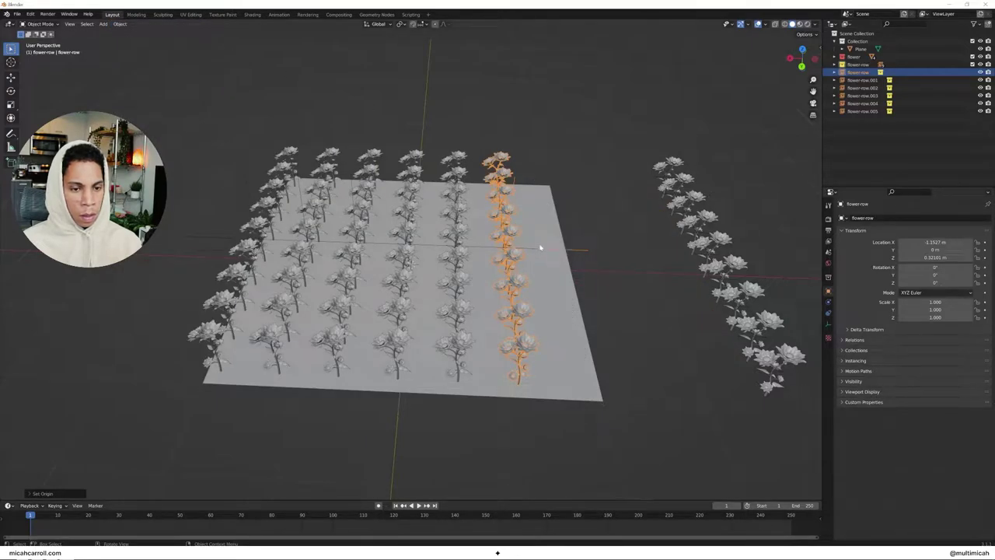
pyautogui.press('Tab')
pyautogui.press('Tab')
# Step: Duplicate the flower-row instance beside the plane's empty edge and place the copy about -0.59 m along X
pyautogui.moveTo(582, 249); pyautogui.dragTo(600, 216, button='middle')
pyautogui.click(578, 219)
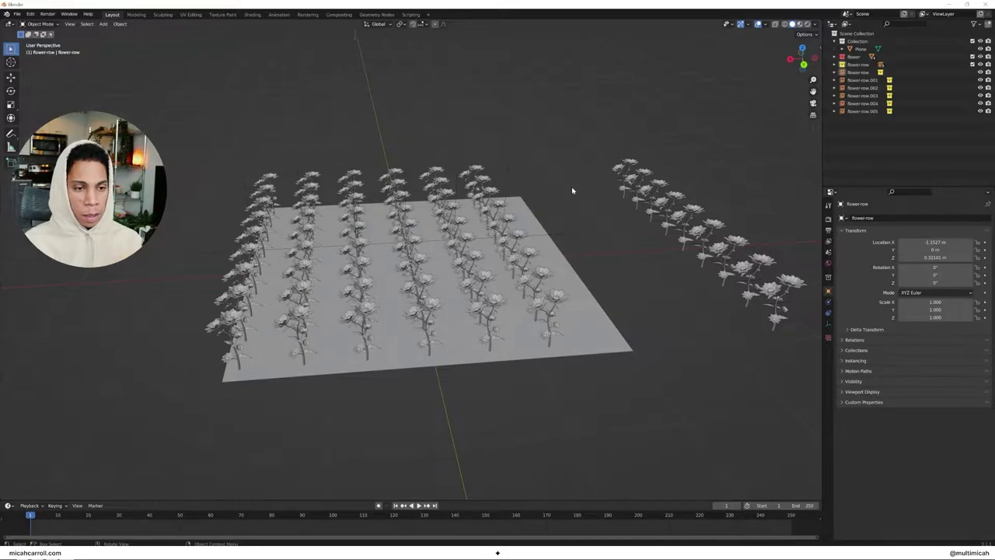
pyautogui.moveTo(573, 189); pyautogui.dragTo(534, 237, button='middle')
pyautogui.click(512, 252)
pyautogui.hotkey('shift', 'd')
pyautogui.press('y')
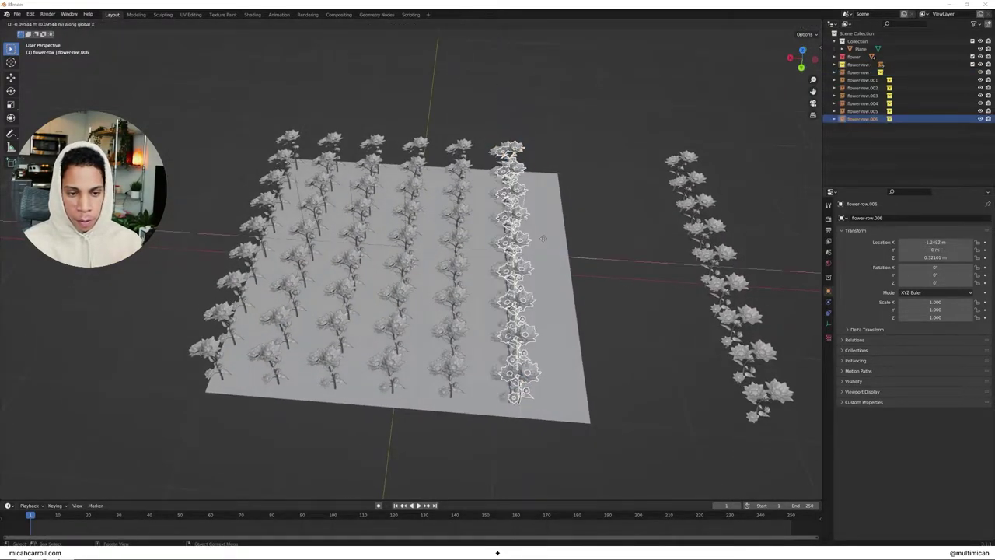
pyautogui.click(585, 245)
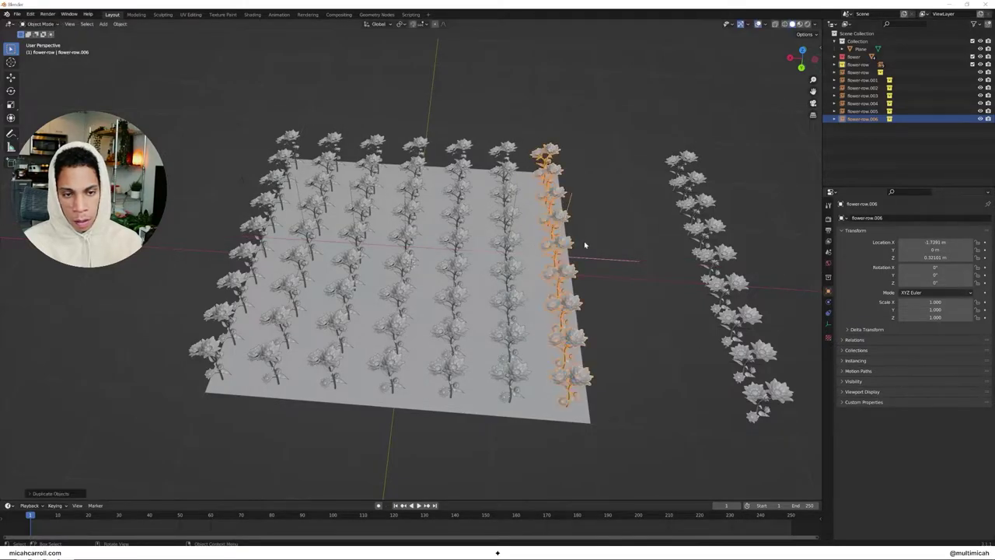
pyautogui.click(618, 234)
# Step: Move the plane and the seven flower-row instances on it into a new collection named complete and collapse it
pyautogui.moveTo(618, 233); pyautogui.dragTo(435, 251, button='middle')
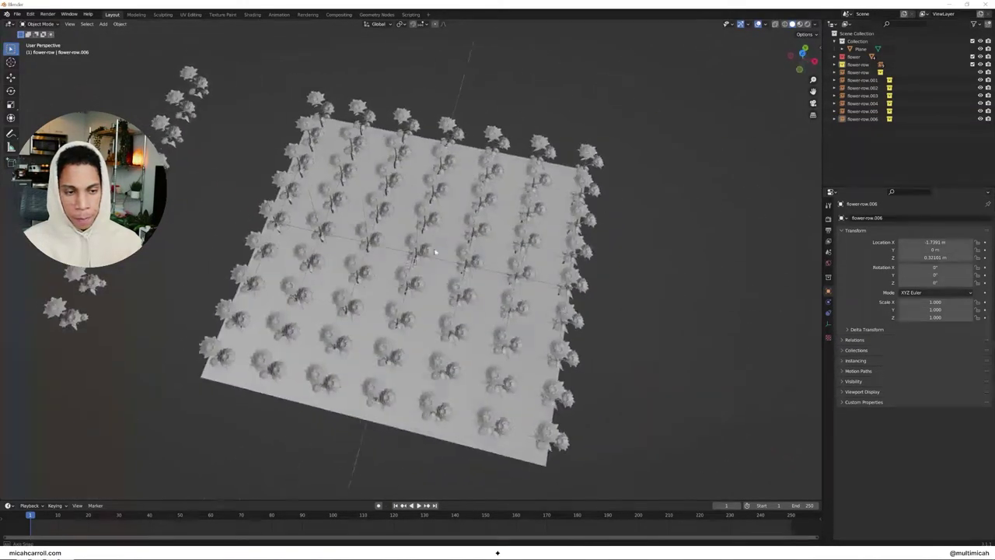
pyautogui.moveTo(564, 469); pyautogui.dragTo(251, 88)
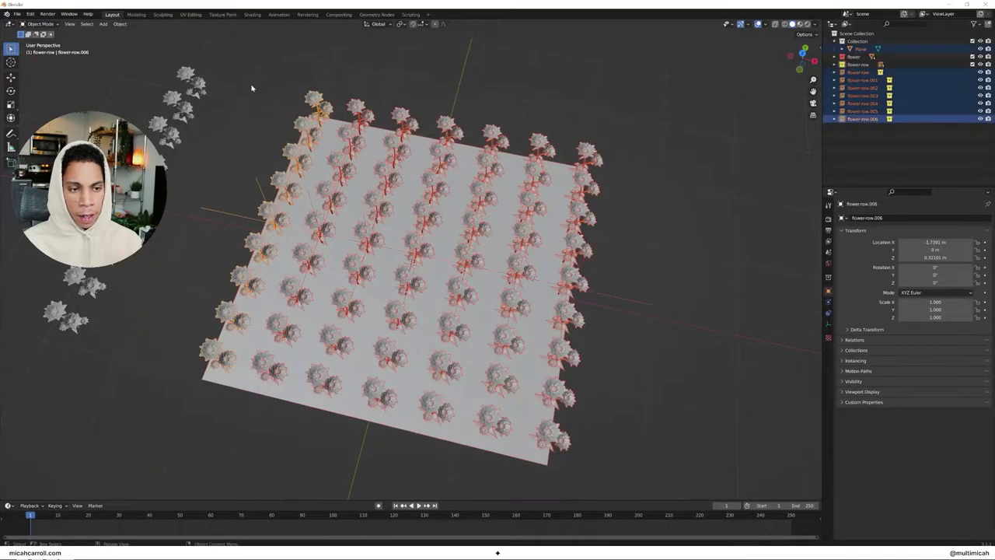
pyautogui.press('m')
pyautogui.click(370, 210)
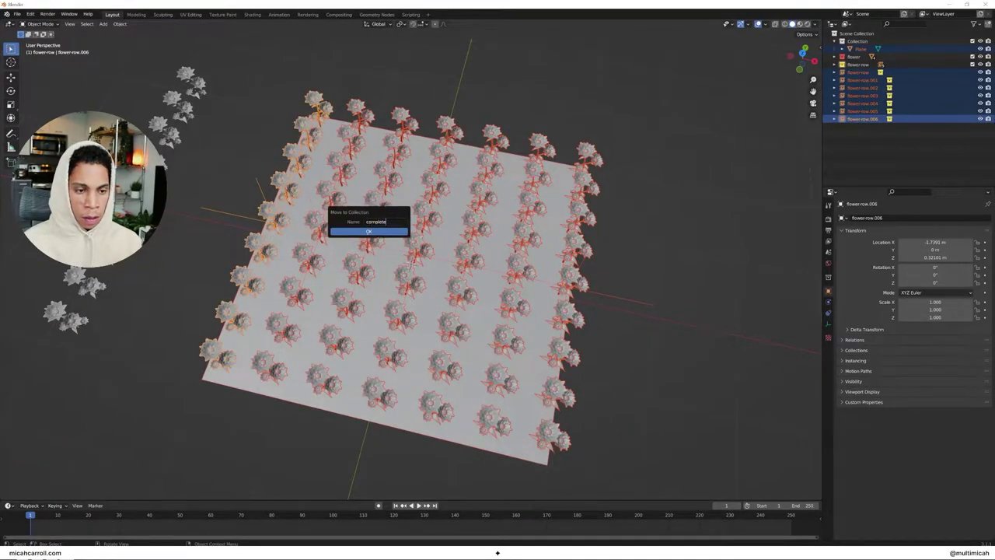
pyautogui.click(370, 231)
pyautogui.moveTo(370, 232); pyautogui.dragTo(377, 171, button='middle')
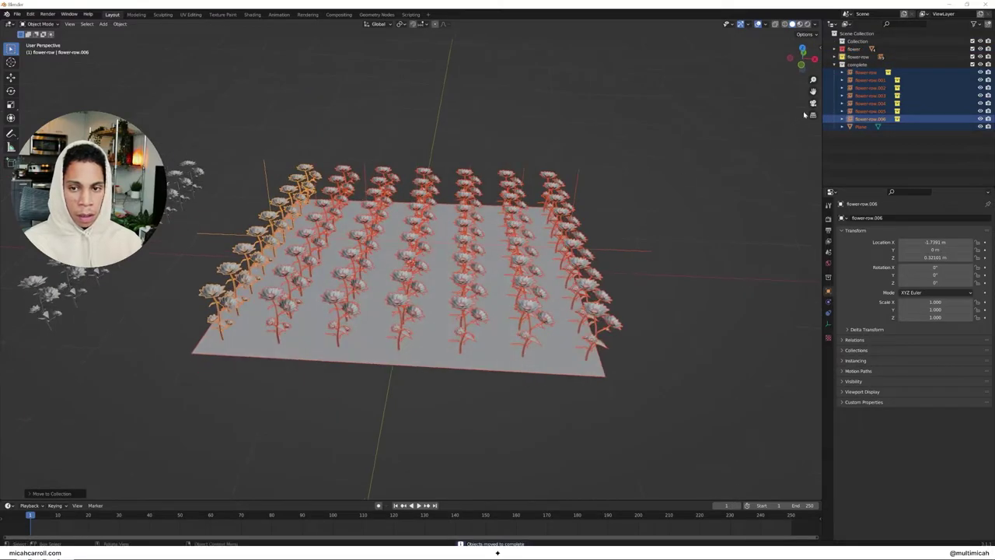
pyautogui.click(836, 66)
pyautogui.click(854, 65)
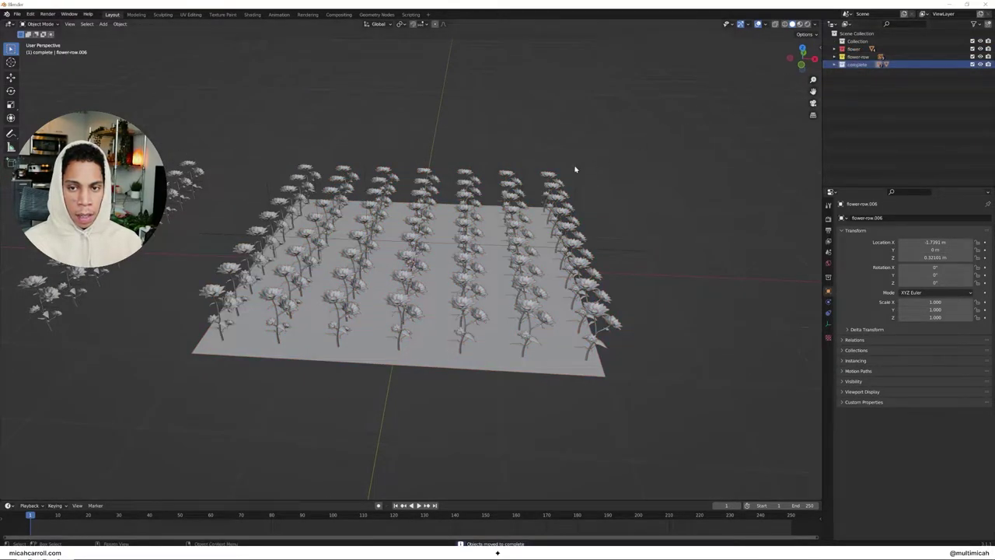
pyautogui.click(98, 273)
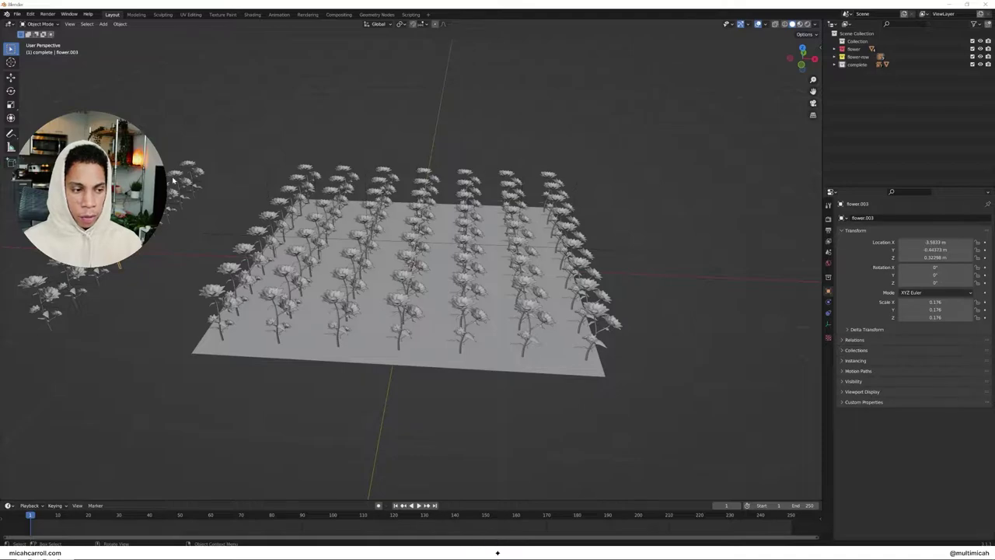
pyautogui.click(334, 189)
pyautogui.click(651, 232)
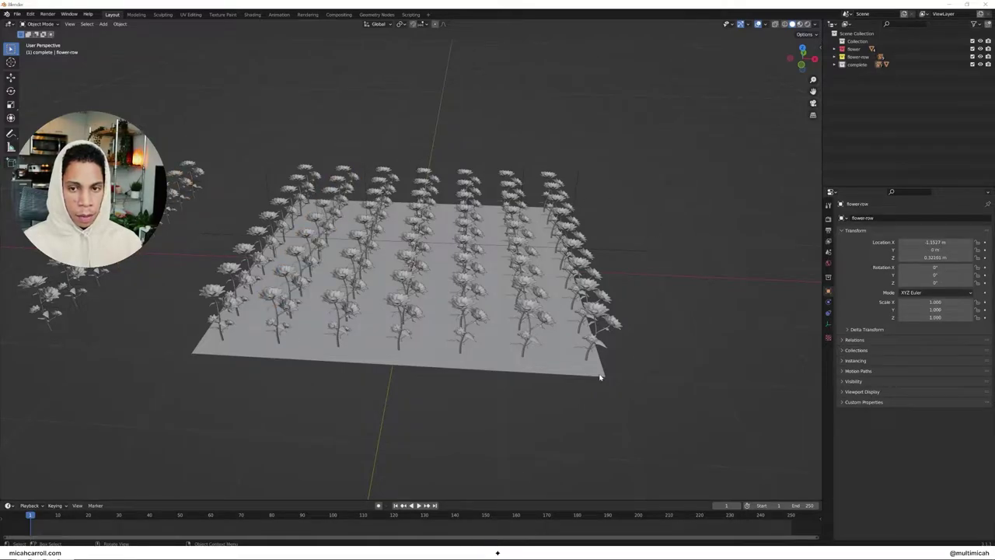
# Step: Add an Empty at the world origin inside the complete collection and expand the collection's contents
pyautogui.click(847, 65)
pyautogui.moveTo(677, 129); pyautogui.dragTo(632, 160, button='middle')
pyautogui.hotkey('shift', 'a')
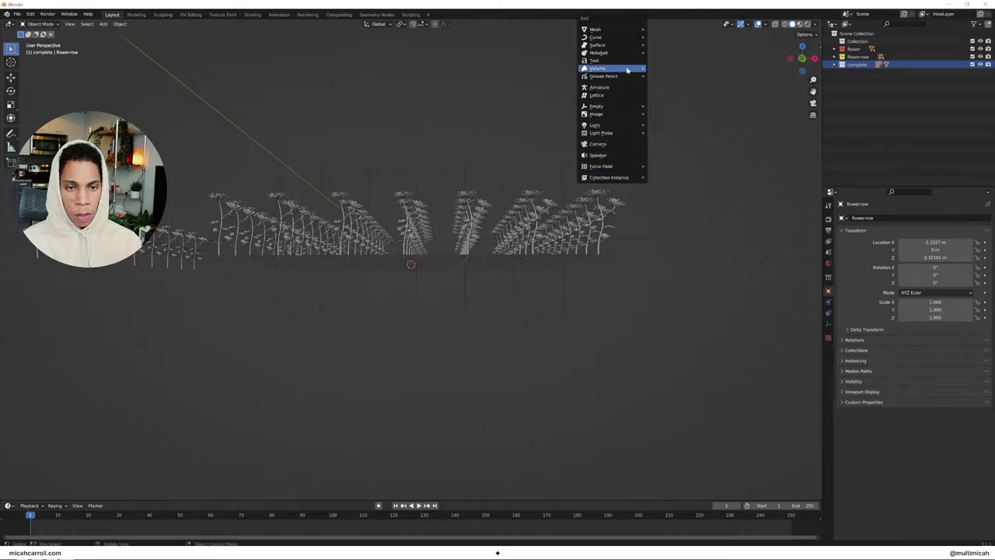
pyautogui.press('Escape')
pyautogui.moveTo(640, 109); pyautogui.dragTo(569, 168, button='middle')
pyautogui.hotkey('shift', 'a')
pyautogui.click(587, 109)
pyautogui.click(834, 65)
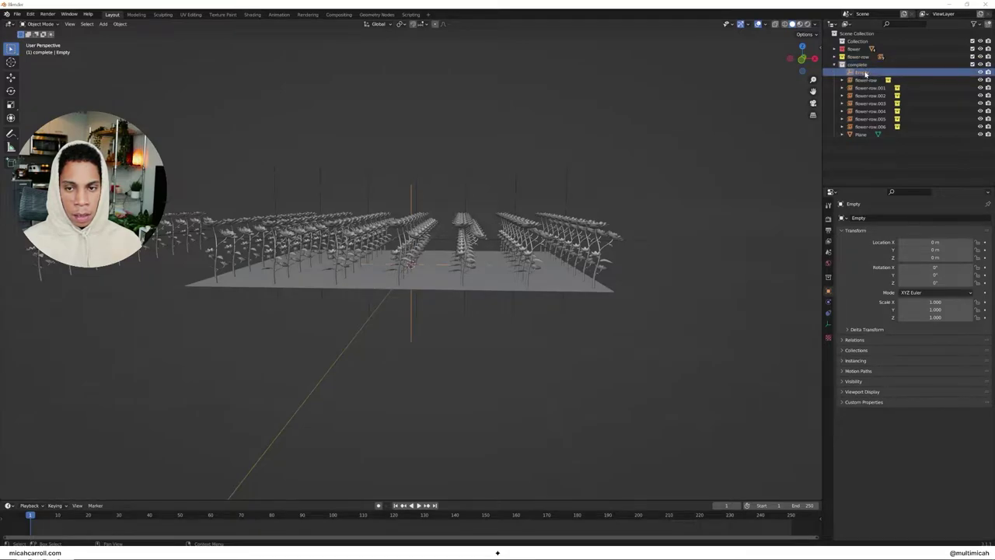
# Step: Rename the Empty as flower-controller
pyautogui.doubleClick(863, 72)
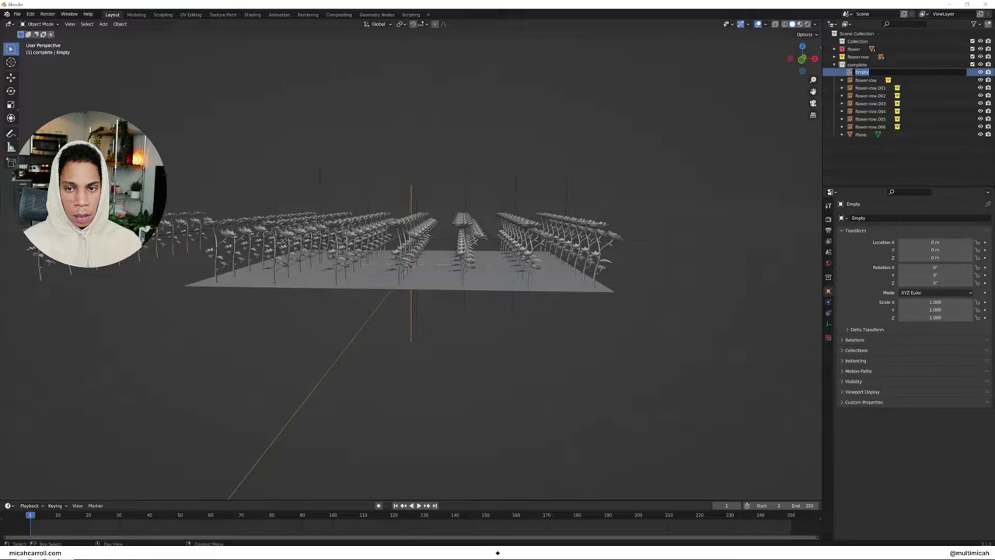
pyautogui.write('flower-control')
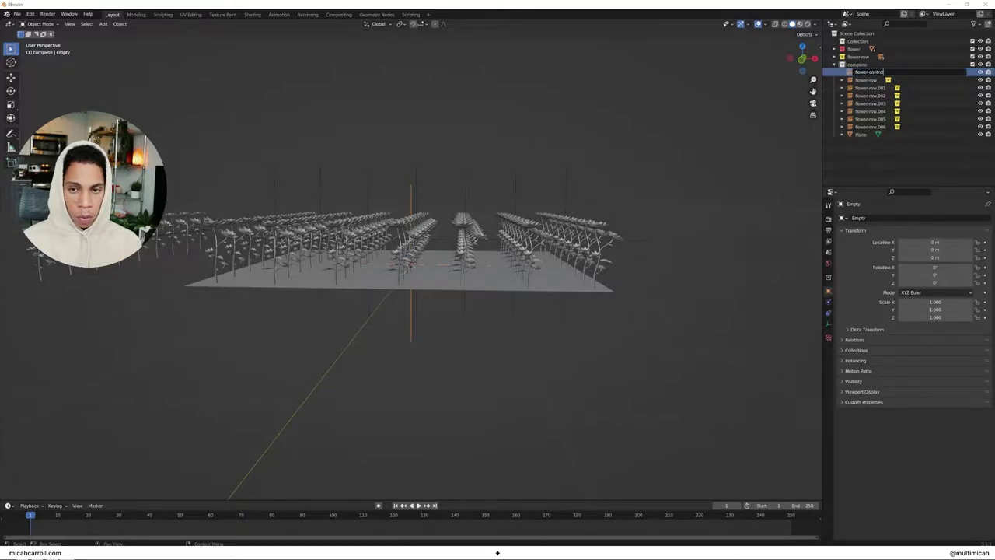
pyautogui.write('ler')
pyautogui.press('Return')
# Step: Parent the flower-controller empty and all seven flower-row instances in the complete collection to the plane
pyautogui.click(868, 78)
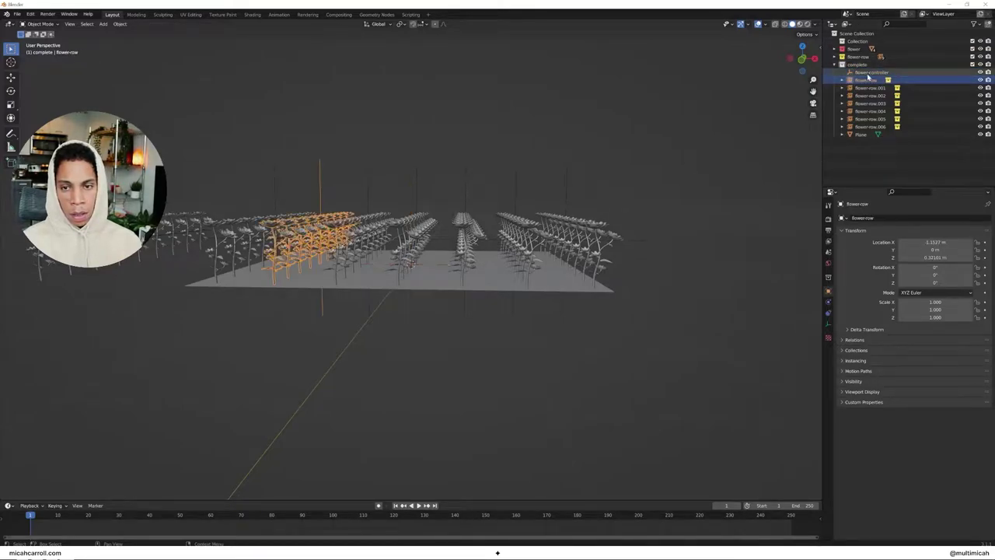
pyautogui.click(868, 72)
pyautogui.click(868, 134)
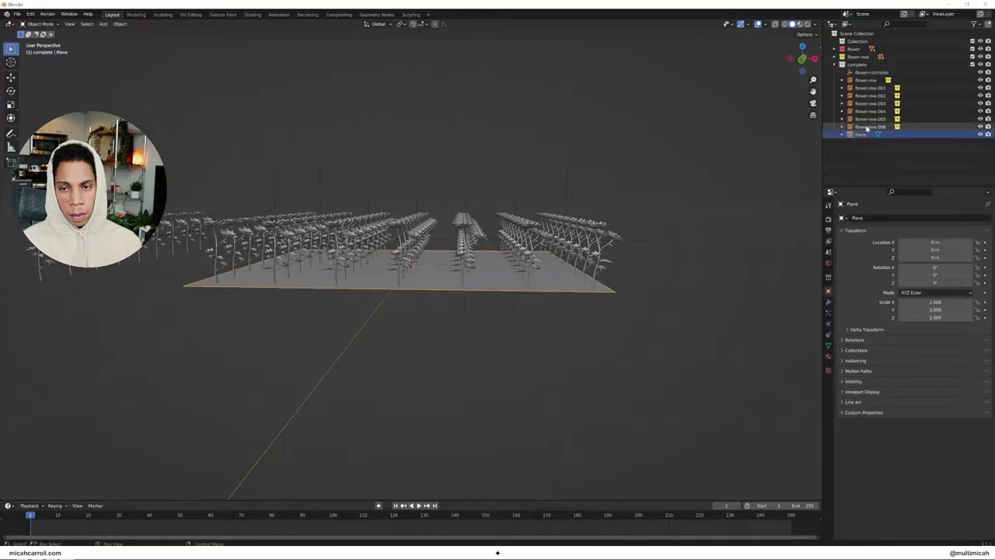
pyautogui.keyDown('shift'); pyautogui.click(867, 127); pyautogui.keyUp('shift')
pyautogui.keyDown('shift'); pyautogui.click(868, 120); pyautogui.keyUp('shift')
pyautogui.keyDown('shift'); pyautogui.click(866, 112); pyautogui.keyUp('shift')
pyautogui.keyDown('shift'); pyautogui.click(866, 104); pyautogui.keyUp('shift')
pyautogui.keyDown('shift'); pyautogui.click(866, 97); pyautogui.keyUp('shift')
pyautogui.keyDown('shift'); pyautogui.click(866, 89); pyautogui.keyUp('shift')
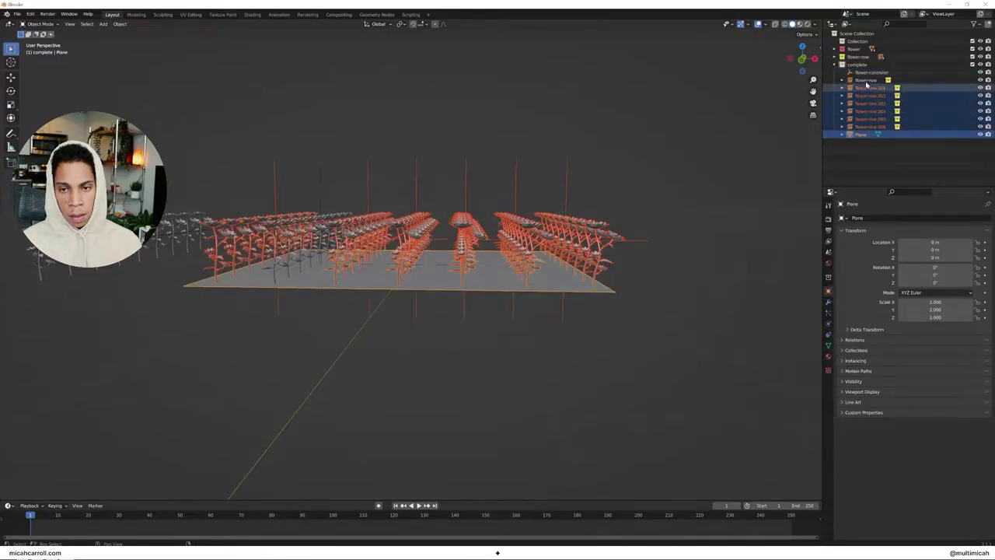
pyautogui.keyDown('shift'); pyautogui.moveTo(866, 85); pyautogui.dragTo(868, 74); pyautogui.keyUp('shift')
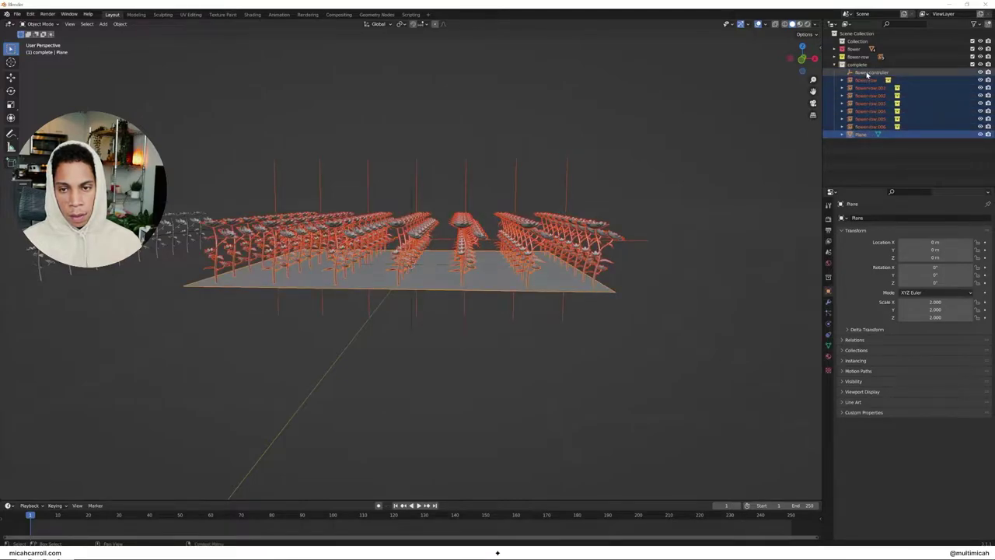
pyautogui.hotkey('ctrl', 'p')
pyautogui.click(677, 129)
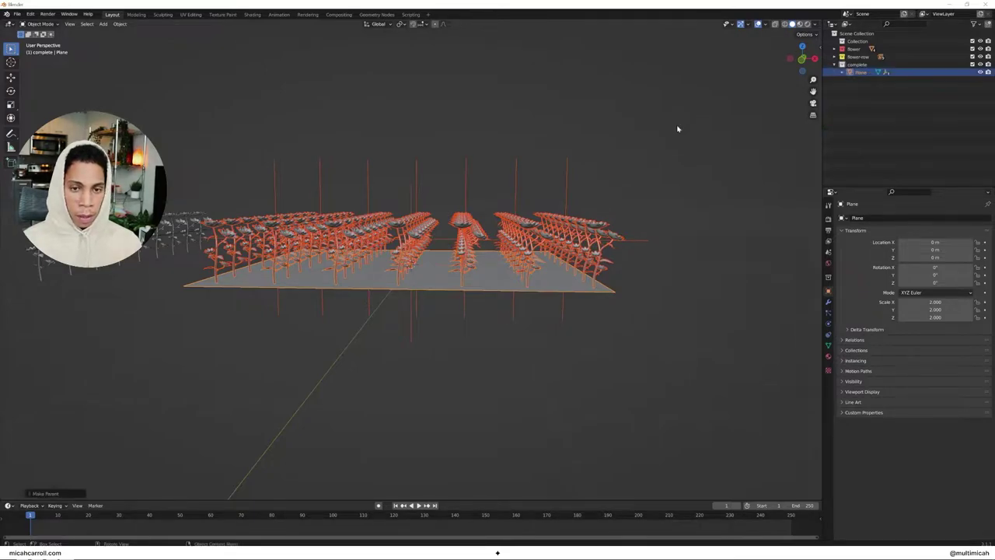
pyautogui.click(699, 152)
pyautogui.moveTo(700, 152); pyautogui.dragTo(708, 176, button='middle')
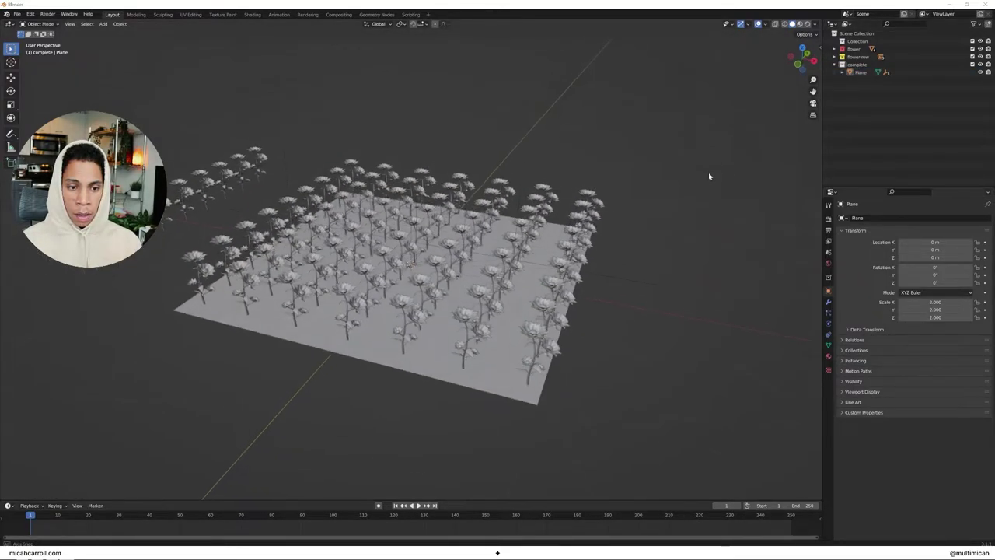
# Step: Test the parenting by rotating the plane about Y and X, and undo both rotations
pyautogui.click(871, 74)
pyautogui.press('n')
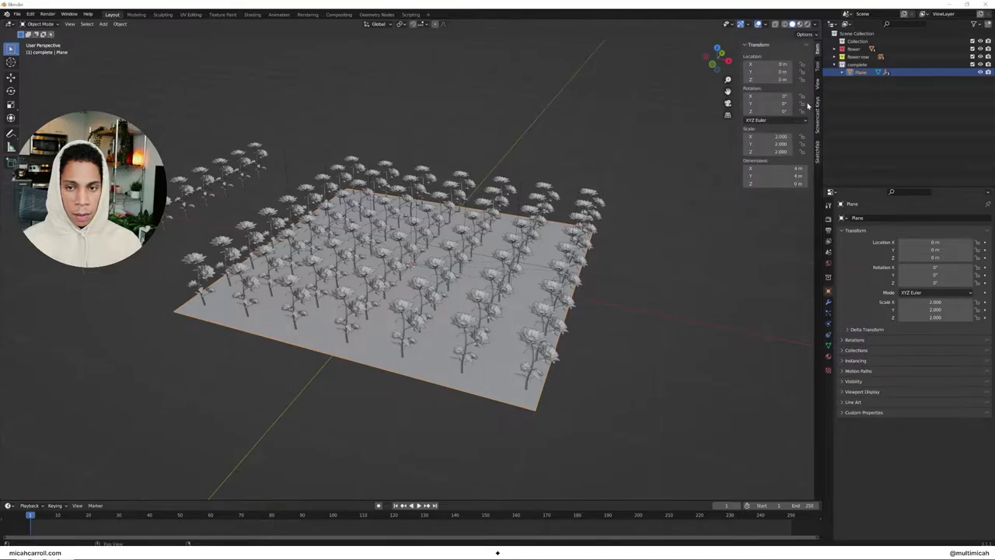
pyautogui.moveTo(777, 103); pyautogui.dragTo(916, 103)
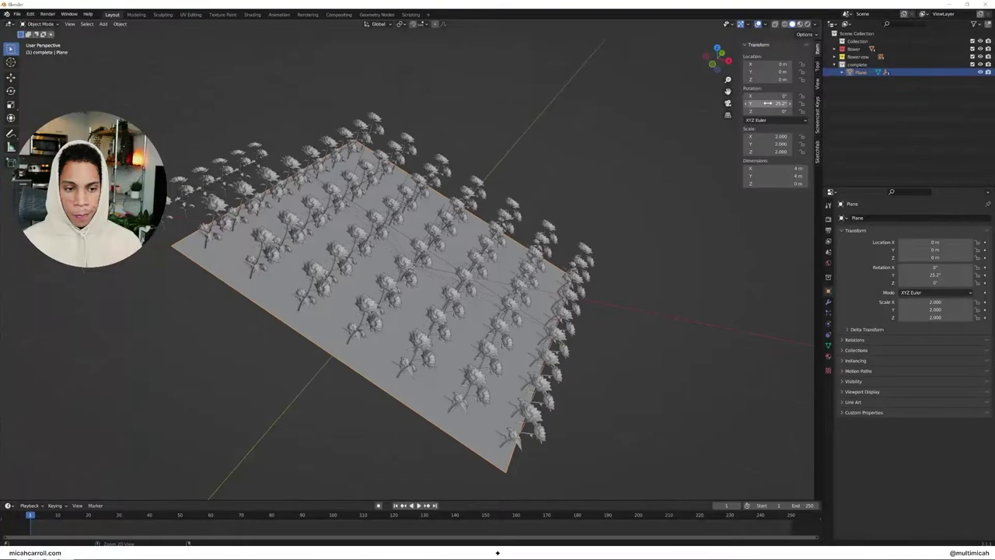
pyautogui.hotkey('ctrl', 'z')
pyautogui.moveTo(767, 95); pyautogui.dragTo(955, 112)
pyautogui.hotkey('ctrl', 'z')
pyautogui.hotkey('ctrl', 'z')
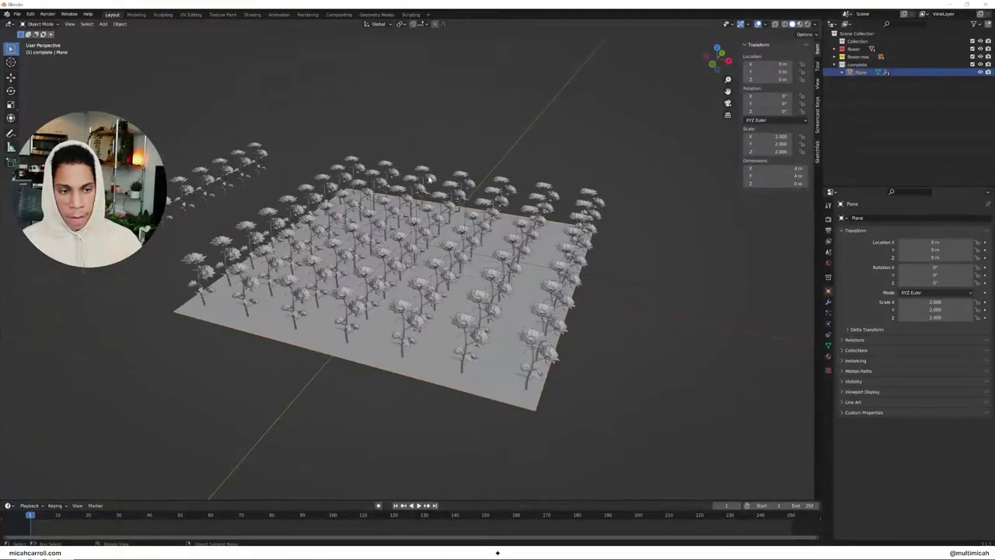
# Step: Add a camera at the world origin and move it from the complete collection into Collection
pyautogui.click(619, 86)
pyautogui.moveTo(619, 88); pyautogui.dragTo(471, 126, button='middle')
pyautogui.press('`')
pyautogui.click(490, 159)
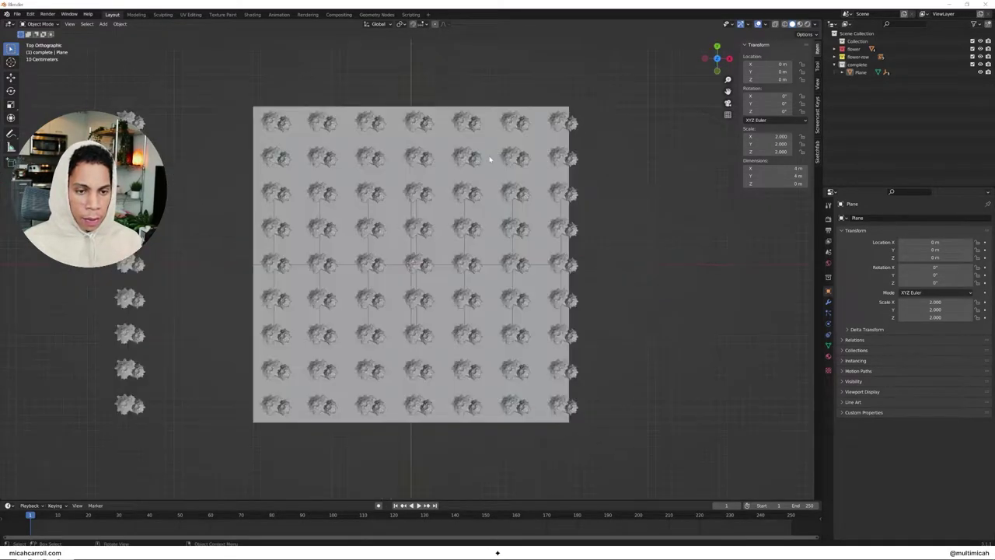
pyautogui.hotkey('shift', 'a')
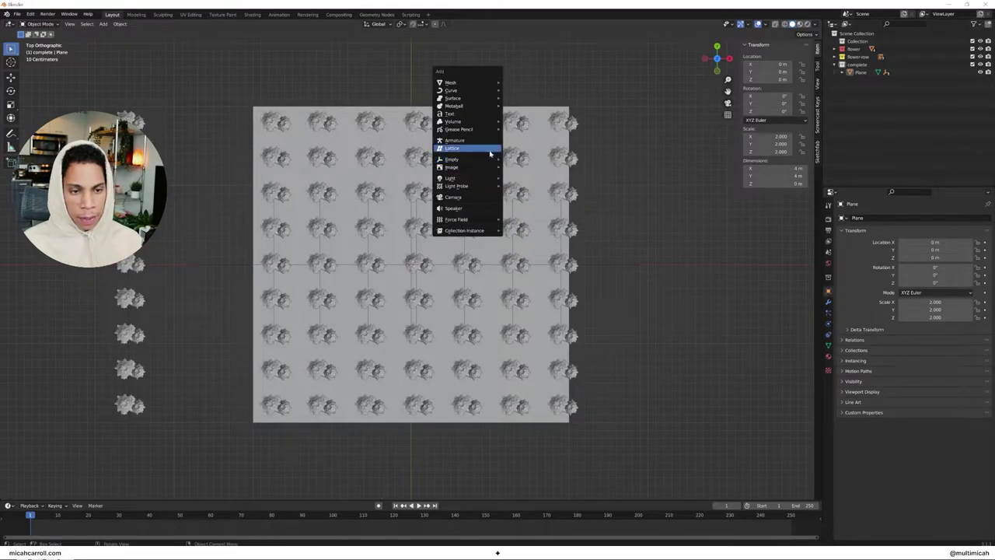
pyautogui.click(484, 198)
pyautogui.moveTo(484, 197); pyautogui.dragTo(536, 237, button='middle')
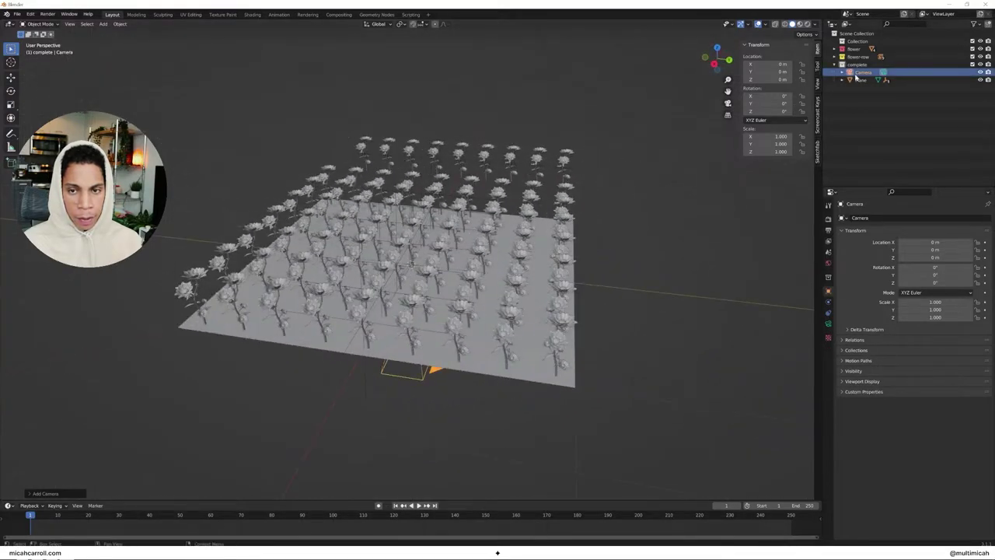
pyautogui.moveTo(862, 49); pyautogui.dragTo(861, 45)
# Step: Raise the camera along Z to about 2.2 m
pyautogui.moveTo(604, 334); pyautogui.dragTo(619, 296, button='middle')
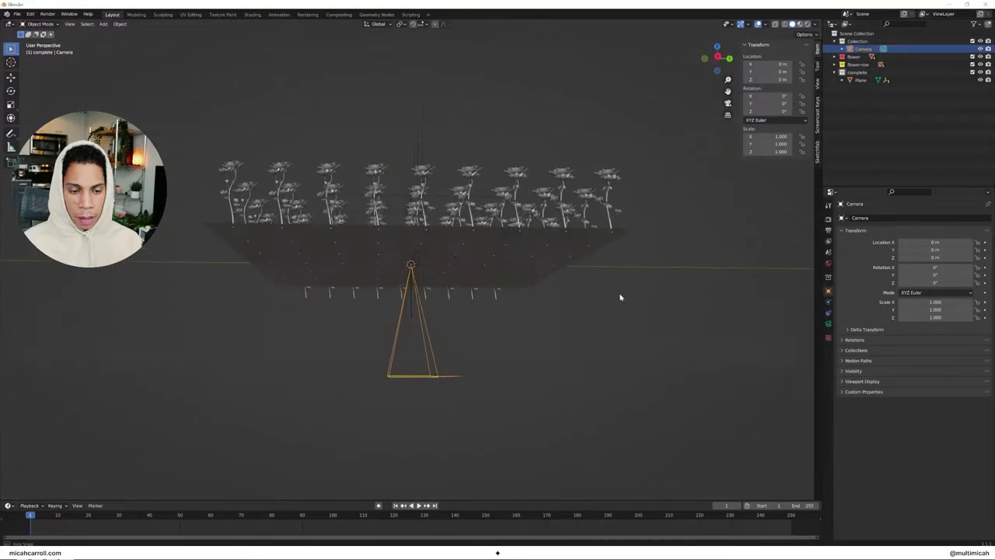
pyautogui.press('g')
pyautogui.press('z')
pyautogui.click(622, 147)
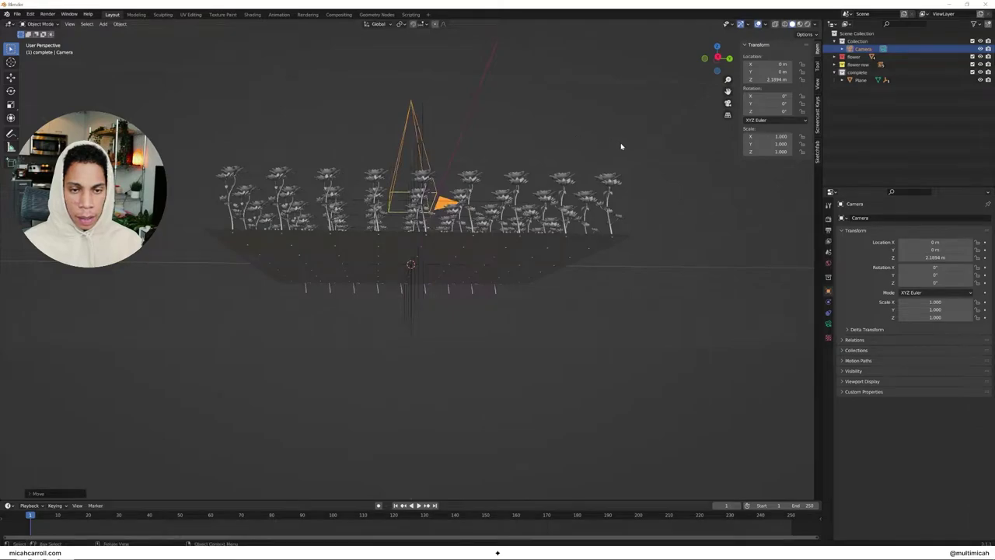
# Step: Give the complete collection a violet color tag and make Collection the active collection
pyautogui.click(853, 72)
pyautogui.rightClick(852, 73)
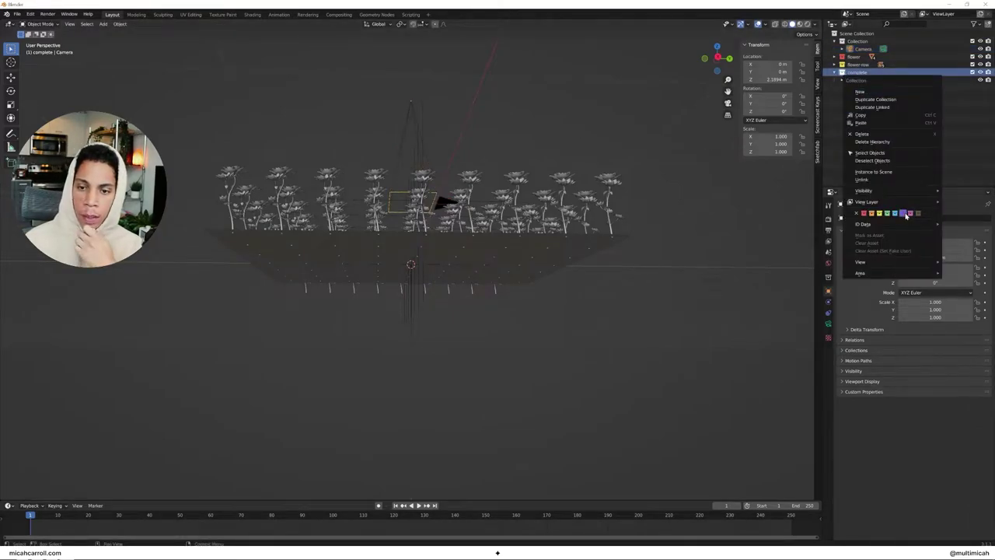
pyautogui.click(900, 214)
pyautogui.click(858, 42)
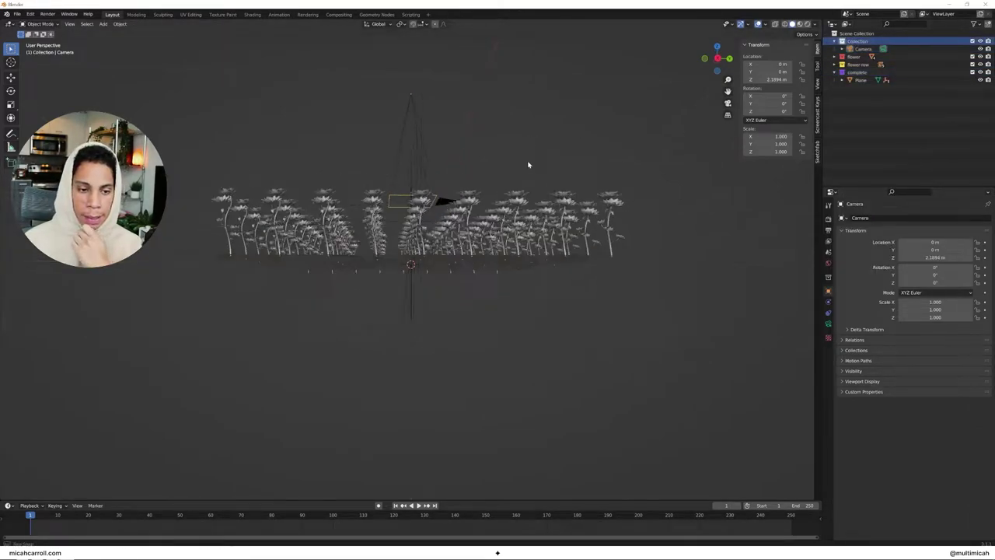
# Step: Raise the camera further along Z to about 2.56 m
pyautogui.moveTo(529, 163); pyautogui.dragTo(692, 186, button='middle')
pyautogui.click(410, 91)
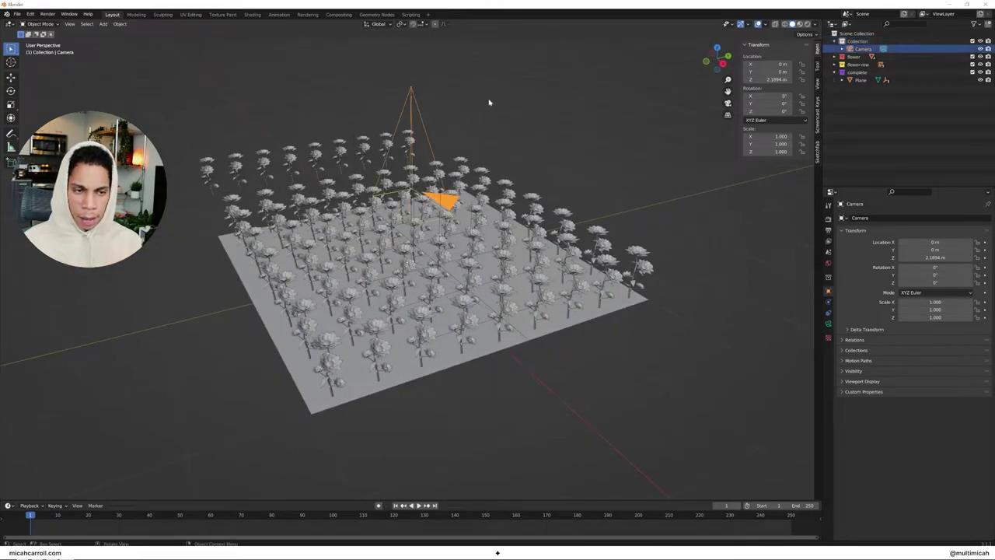
pyautogui.press('g')
pyautogui.press('z')
pyautogui.click(492, 65)
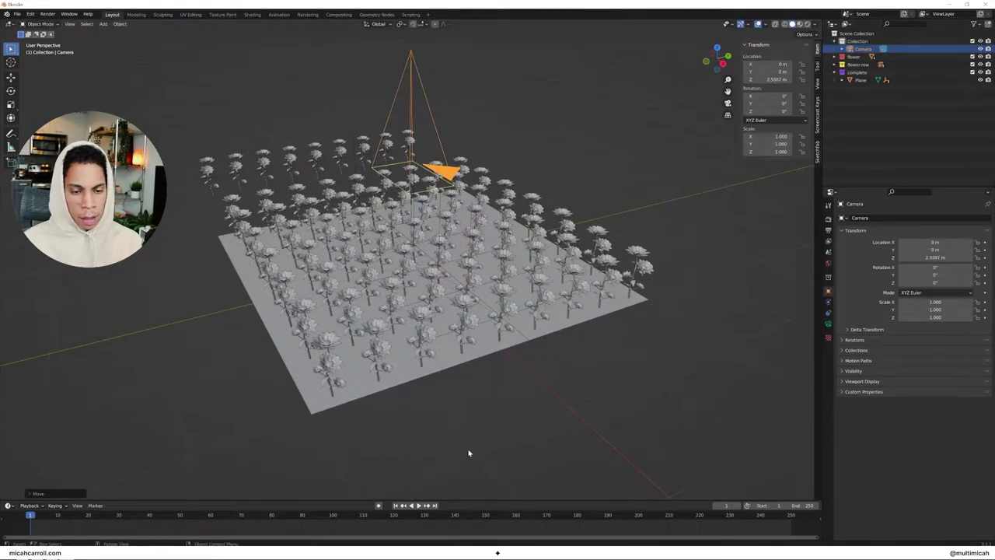
# Step: Split the 3D viewport vertically into two halves and show the camera view in one of them
pyautogui.rightClick(455, 500)
pyautogui.click(456, 502)
pyautogui.click(413, 492)
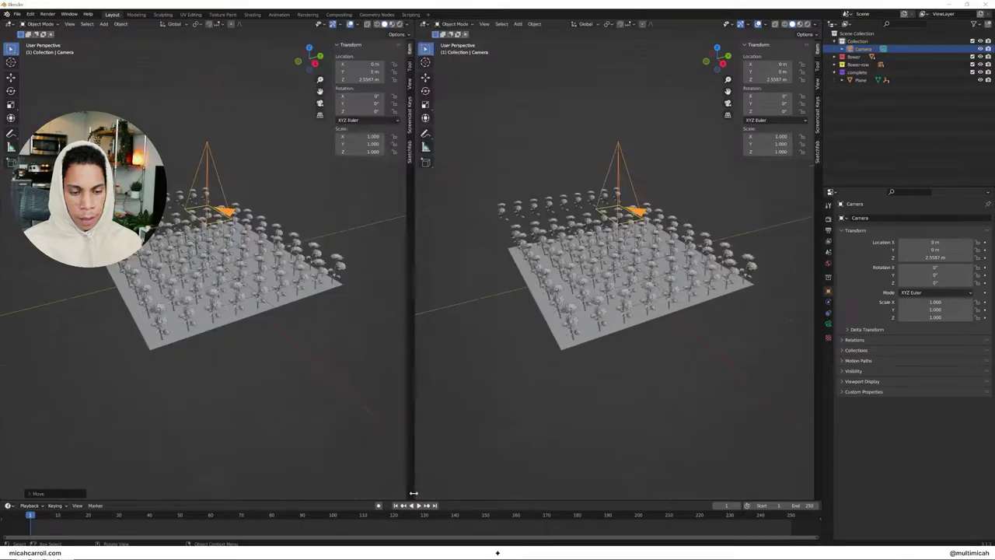
pyautogui.press('KP_0')
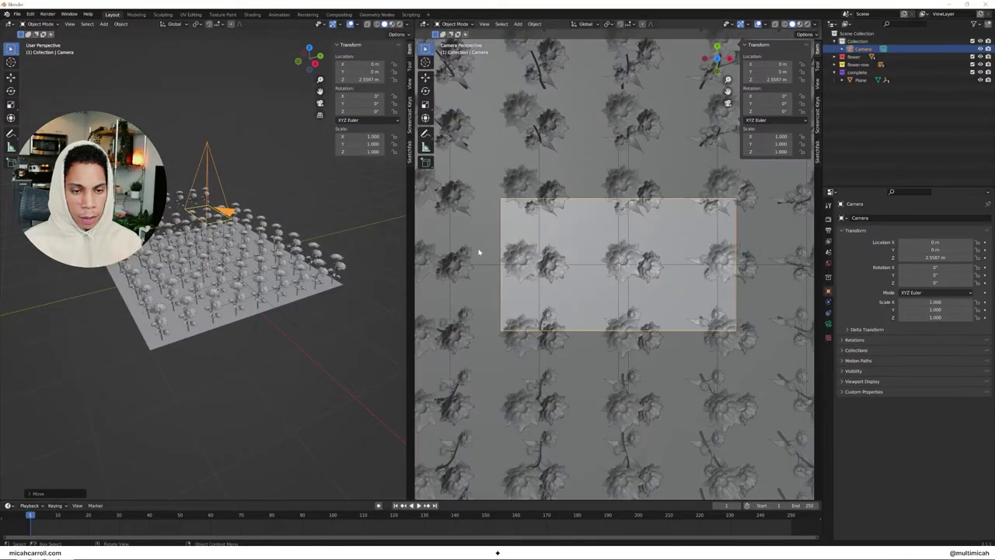
# Step: Move the camera along X to about 0.11 m
pyautogui.moveTo(241, 210); pyautogui.dragTo(340, 262, button='middle')
pyautogui.press('g')
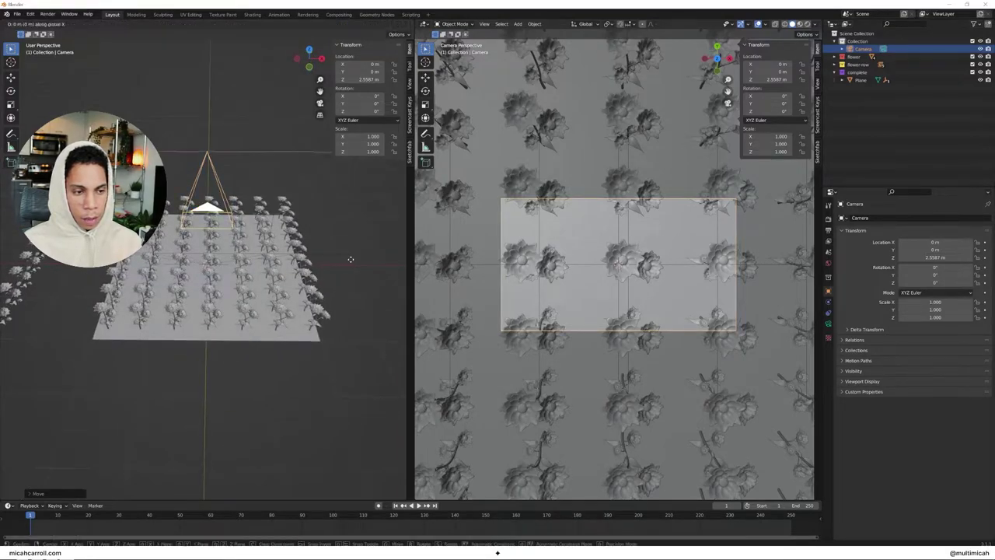
pyautogui.press('x')
pyautogui.click(349, 266)
pyautogui.press('g')
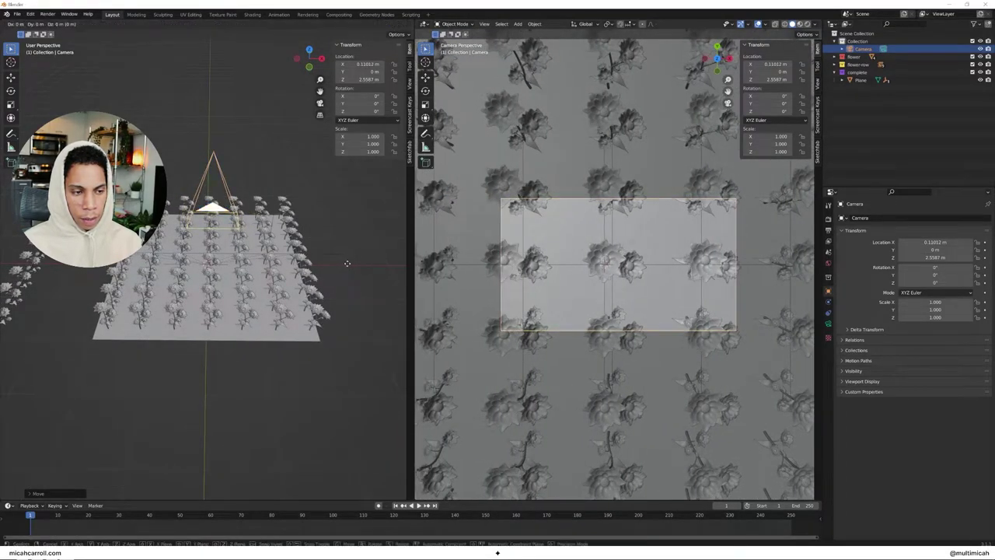
pyautogui.rightClick(347, 263)
# Step: Tilt the camera about the X axis to about 36° so it looks across the flower rows
pyautogui.moveTo(325, 251); pyautogui.dragTo(333, 256, button='middle')
pyautogui.press('r')
pyautogui.press('x')
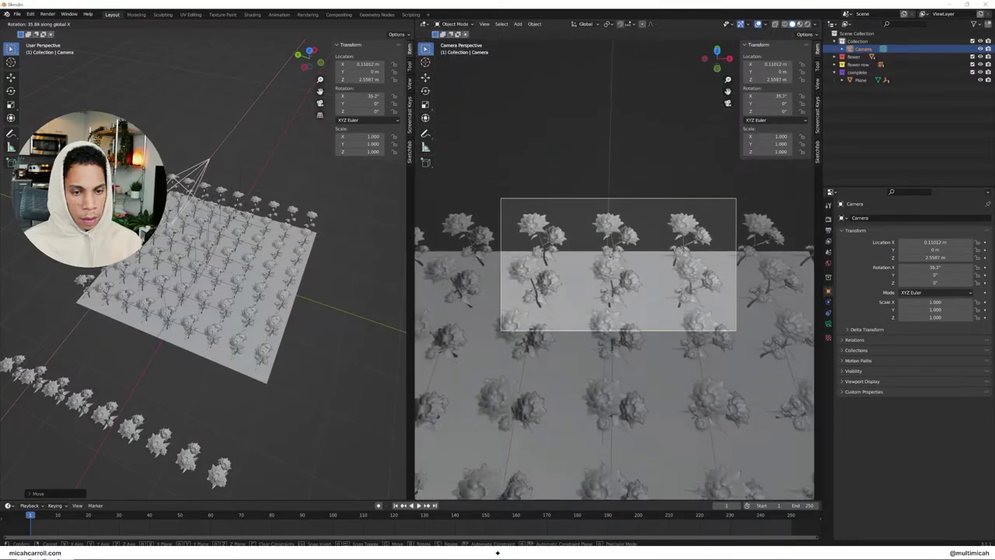
pyautogui.click(254, 204)
# Step: Lower the camera to about 1.52 m along Z and move it back along Y to about -1.53 m
pyautogui.press('g')
pyautogui.press('z')
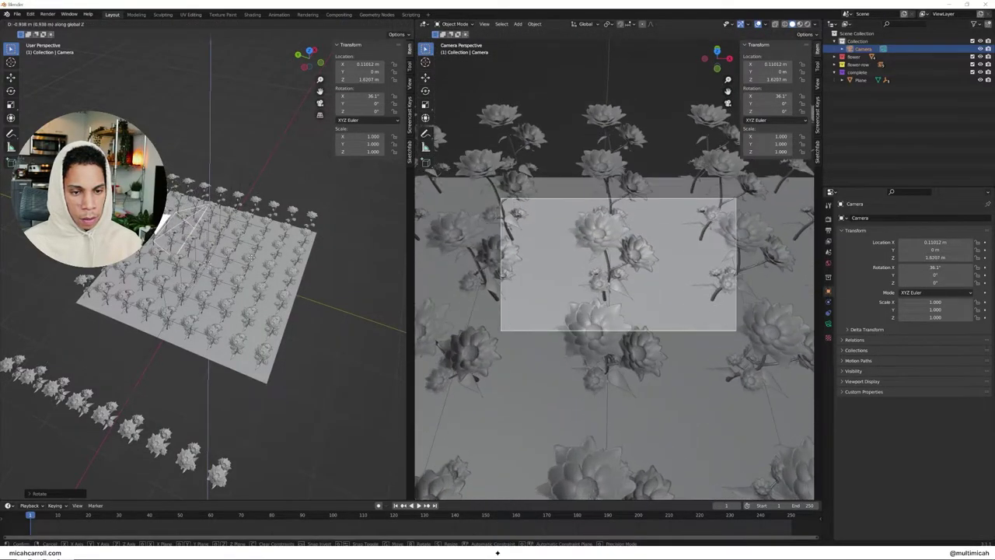
pyautogui.click(253, 260)
pyautogui.moveTo(253, 261); pyautogui.dragTo(293, 221, button='middle')
pyautogui.press('g')
pyautogui.press('y')
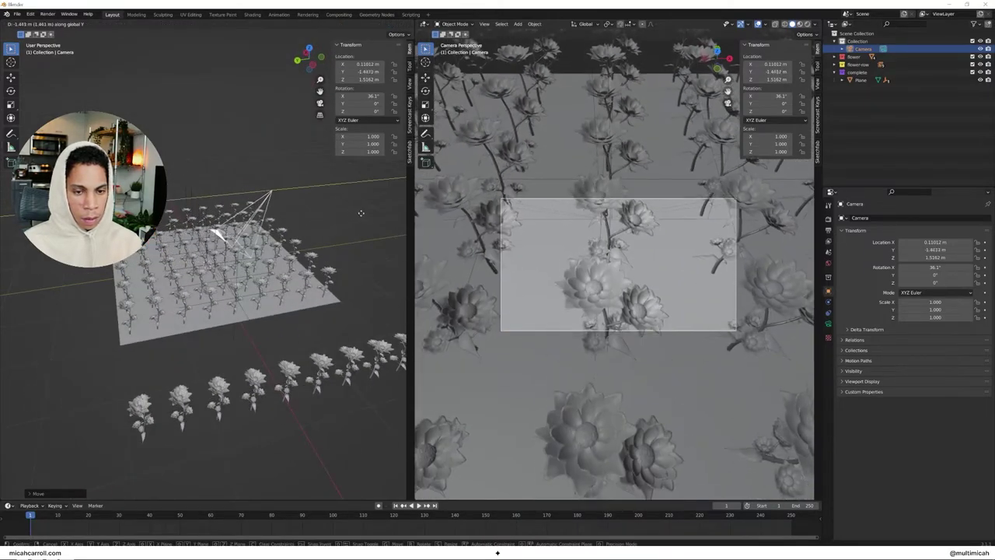
pyautogui.click(357, 217)
pyautogui.moveTo(357, 217); pyautogui.dragTo(280, 263, button='middle')
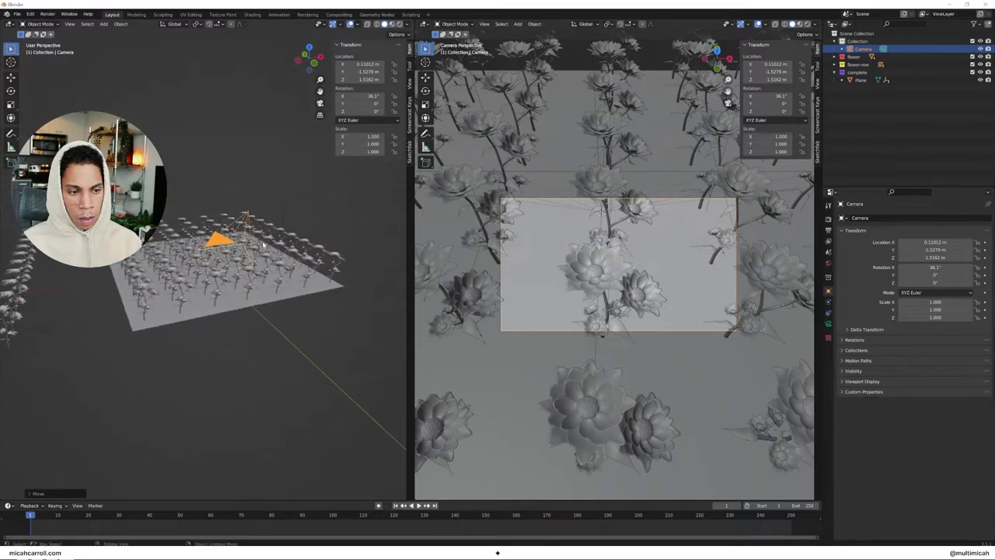
pyautogui.click(309, 256)
pyautogui.click(861, 80)
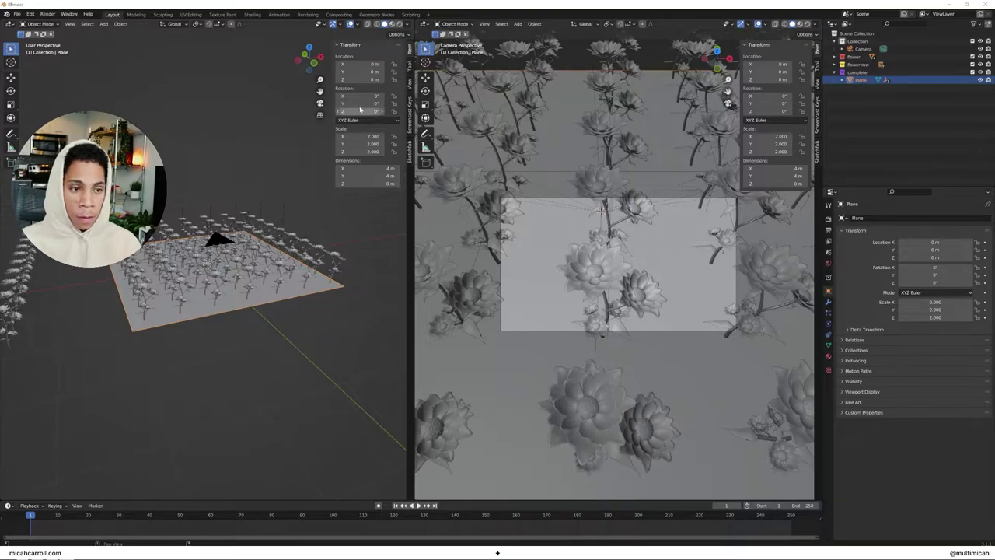
pyautogui.moveTo(362, 104); pyautogui.dragTo(342, 111)
pyautogui.press('Escape')
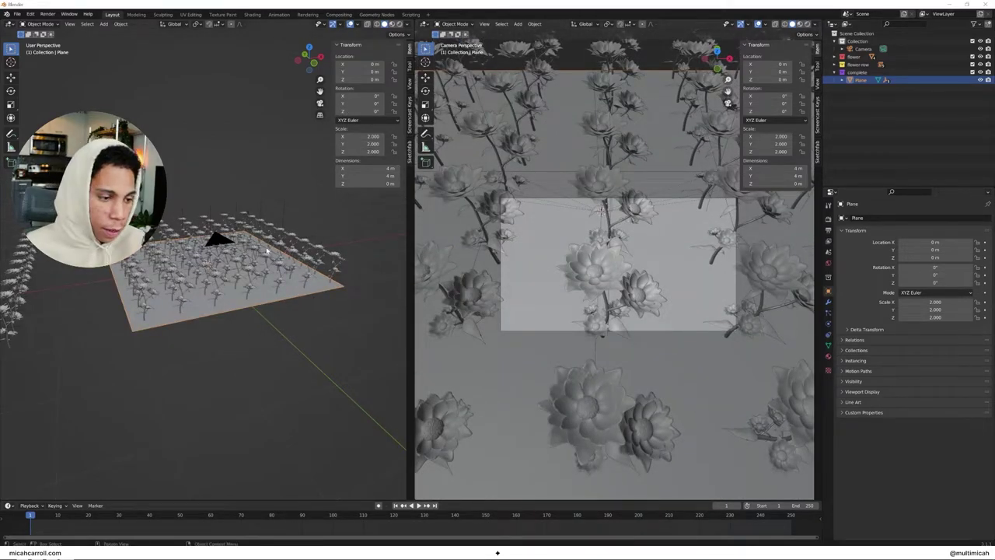
# Step: Select the camera and raise it along Z to about 2.18 m
pyautogui.moveTo(266, 251); pyautogui.dragTo(325, 242, button='middle')
pyautogui.click(263, 196)
pyautogui.press('g')
pyautogui.press('z')
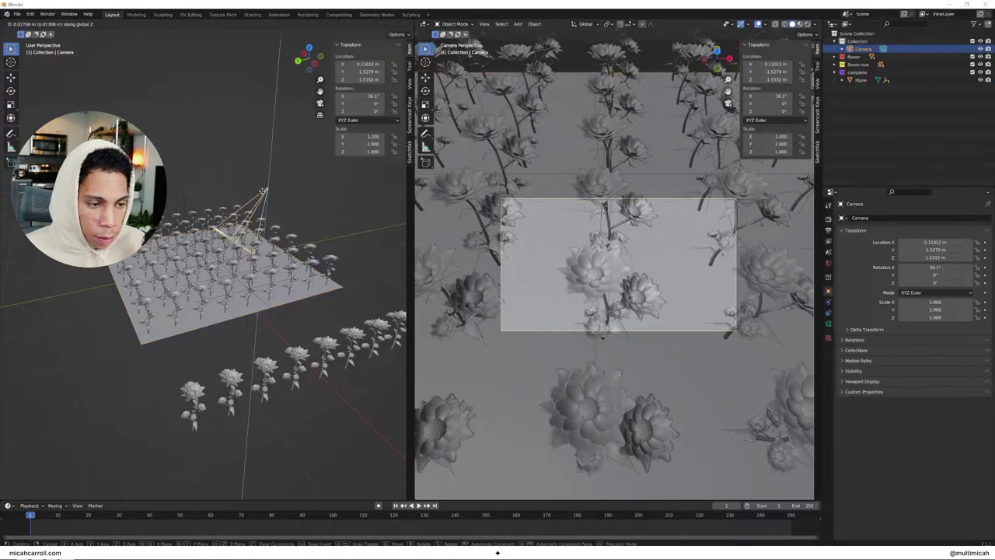
pyautogui.click(258, 160)
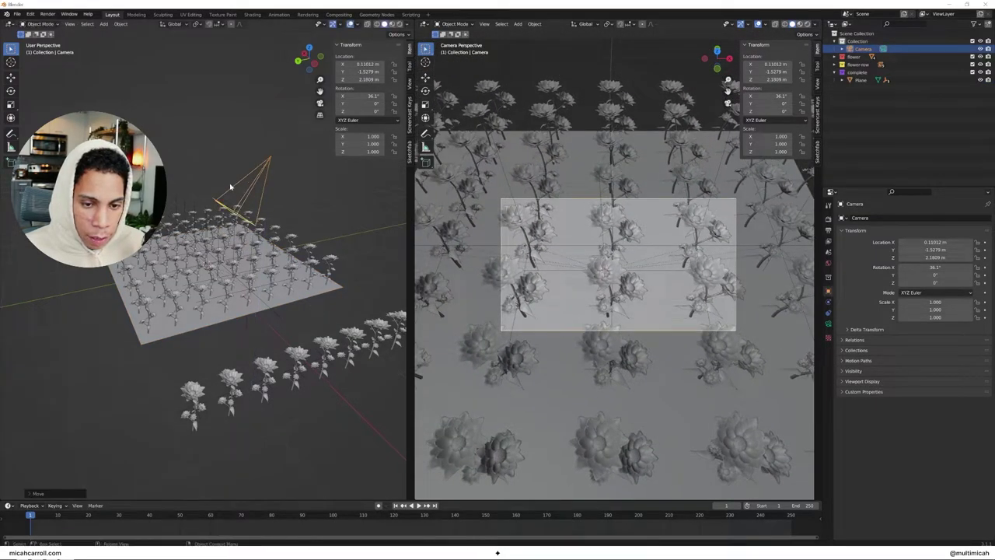
# Step: Move the camera back along Y to about -1.74 m
pyautogui.moveTo(228, 185)
pyautogui.mouseDown(button='middle')
pyautogui.moveTo(258, 184)
pyautogui.moveTo(232, 187)
pyautogui.mouseUp(button='middle')
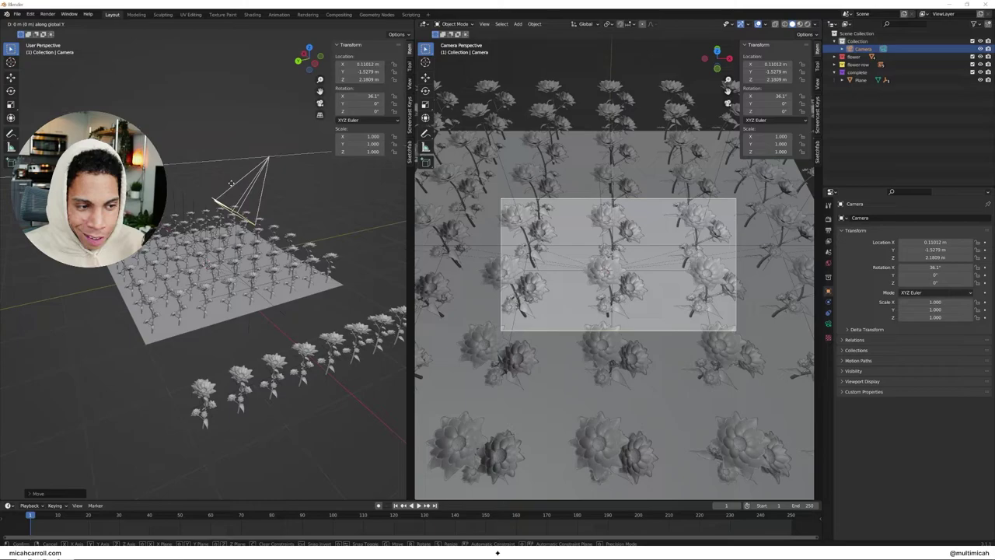
pyautogui.press('g')
pyautogui.press('y')
pyautogui.click(262, 191)
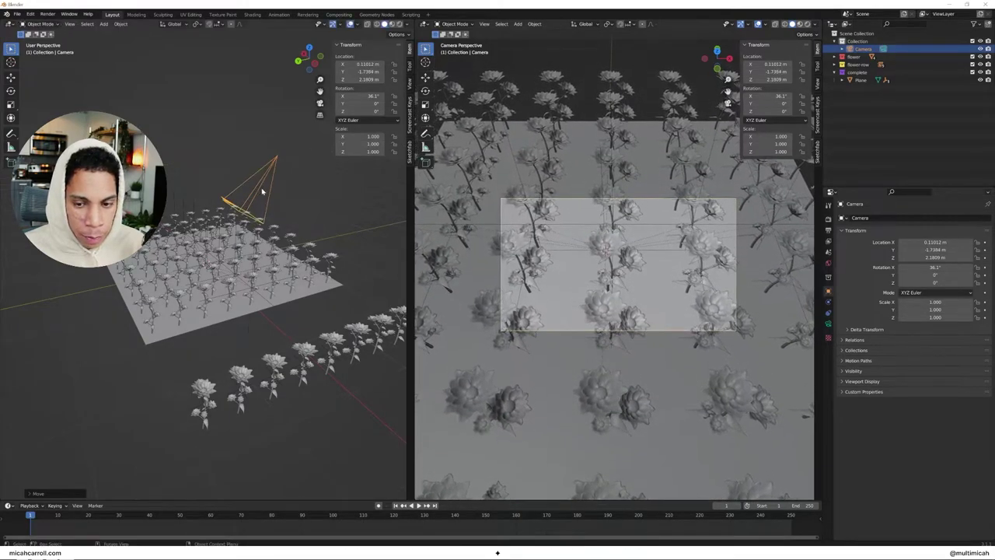
# Step: Enable the camera's Thirds and Center composition guides and turn off the overlays in the camera-view viewport
pyautogui.click(829, 325)
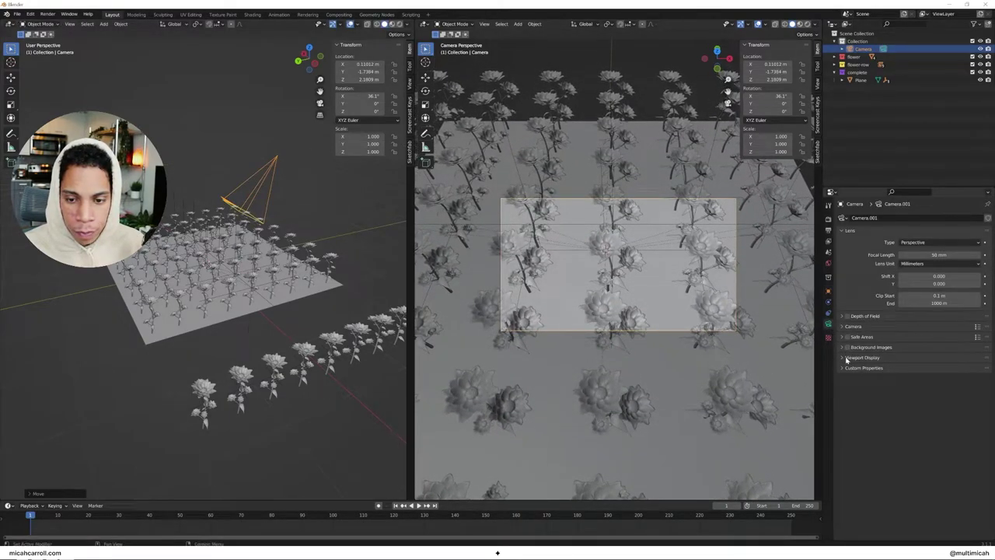
pyautogui.click(846, 357)
pyautogui.click(888, 426)
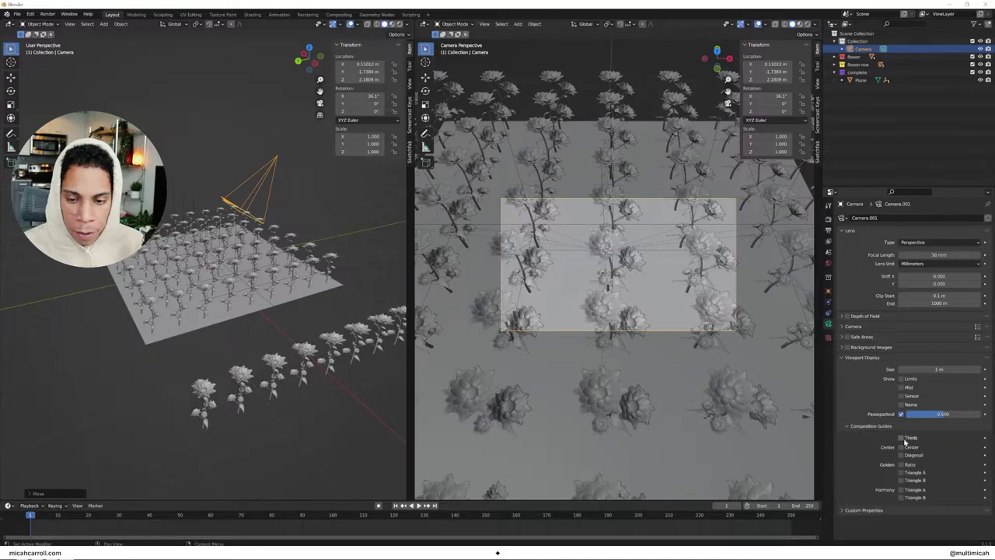
pyautogui.click(759, 24)
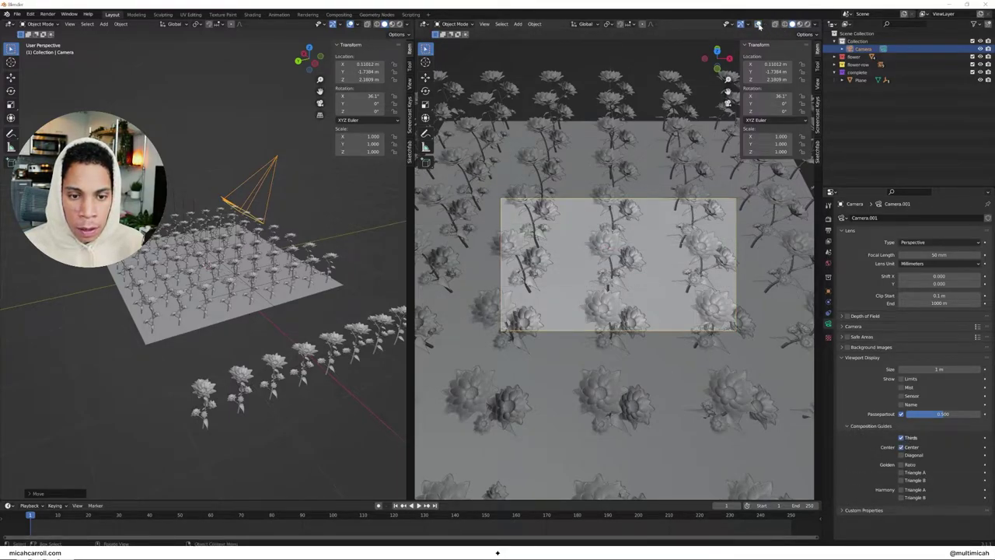
# Step: Select the ground plane under the flowers and keyframe its Y rotation at 0° on frame 0
pyautogui.click(258, 153)
pyautogui.moveTo(329, 254); pyautogui.dragTo(293, 253, button='middle')
pyautogui.click(299, 289)
pyautogui.click(374, 261)
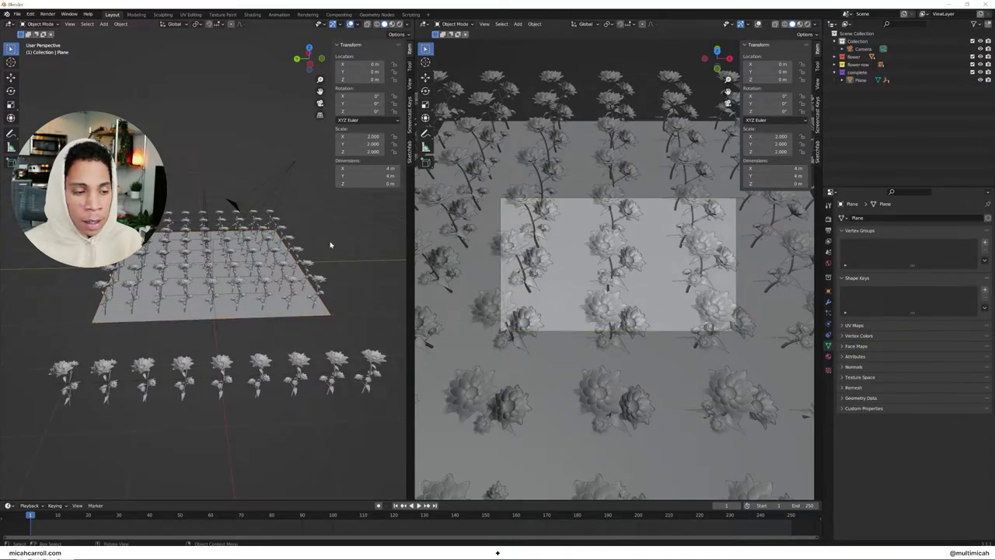
pyautogui.click(307, 253)
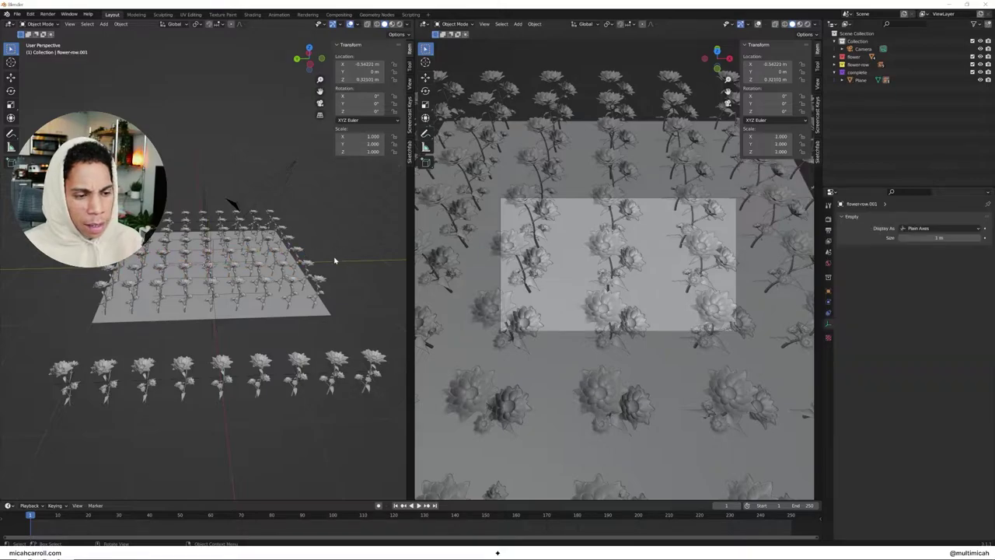
pyautogui.click(350, 309)
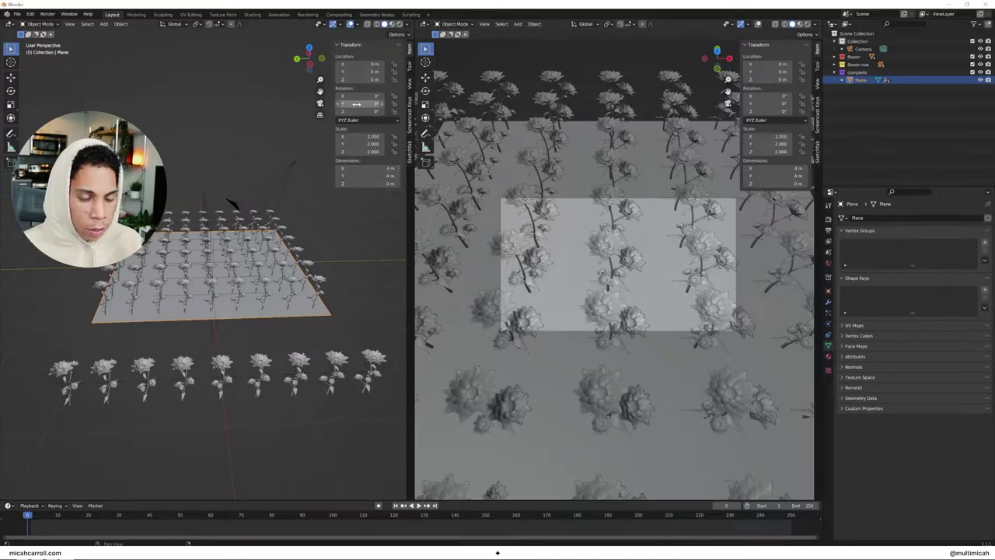
pyautogui.moveTo(357, 105); pyautogui.dragTo(381, 104)
pyautogui.hotkey('ctrl', 'z')
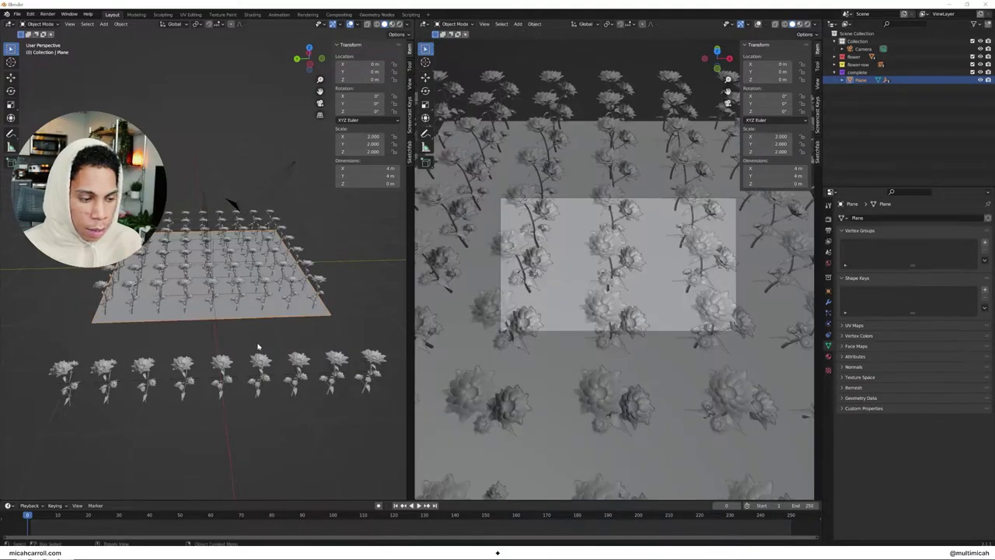
pyautogui.rightClick(357, 103)
pyautogui.click(354, 104)
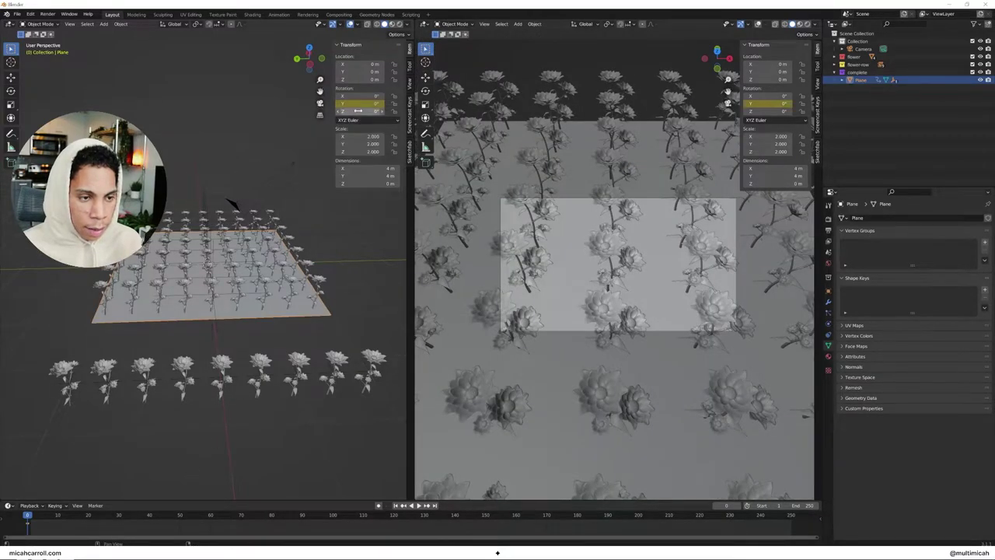
# Step: Tilt the plane to about 28° around Y at frame 125 and keyframe that rotation
pyautogui.click(390, 519)
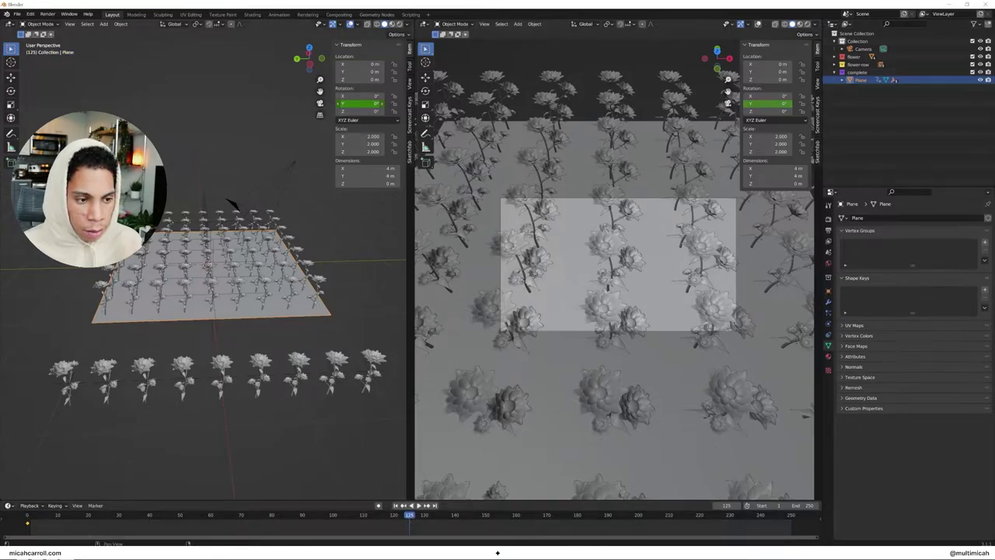
pyautogui.moveTo(363, 109)
pyautogui.mouseDown()
pyautogui.moveTo(402, 109)
pyautogui.moveTo(358, 108)
pyautogui.mouseUp()
pyautogui.rightClick(356, 106)
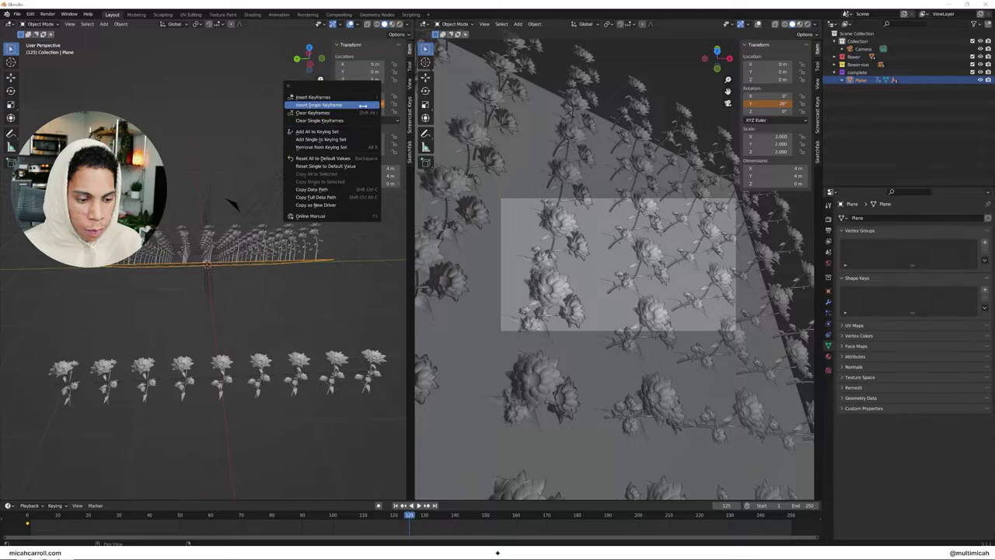
pyautogui.click(338, 101)
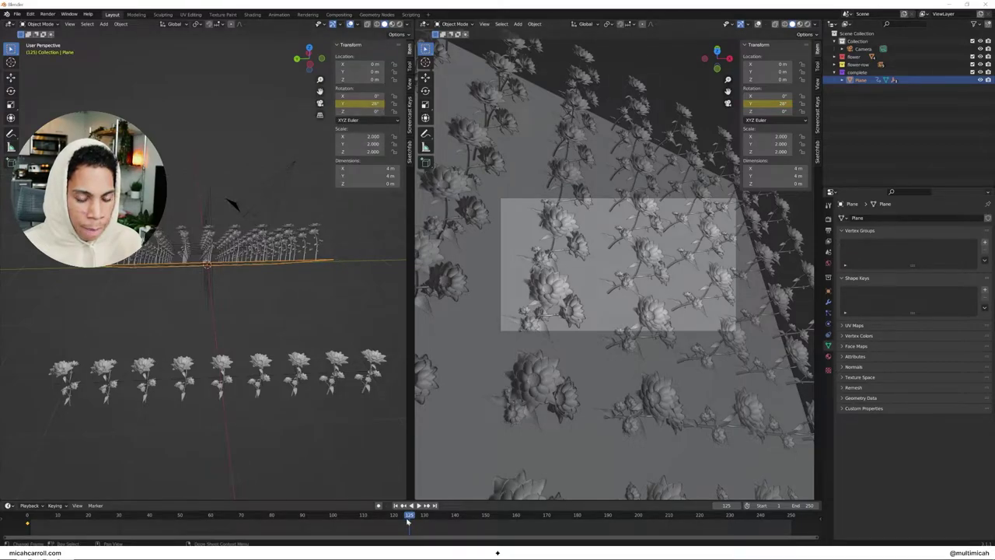
# Step: Keyframe the plane's Y rotation at -28° on frame 205, and copy the starting 0° keyframe to frame 250
pyautogui.moveTo(413, 517)
pyautogui.mouseDown()
pyautogui.moveTo(26, 518)
pyautogui.moveTo(409, 519)
pyautogui.mouseUp()
pyautogui.press('space')
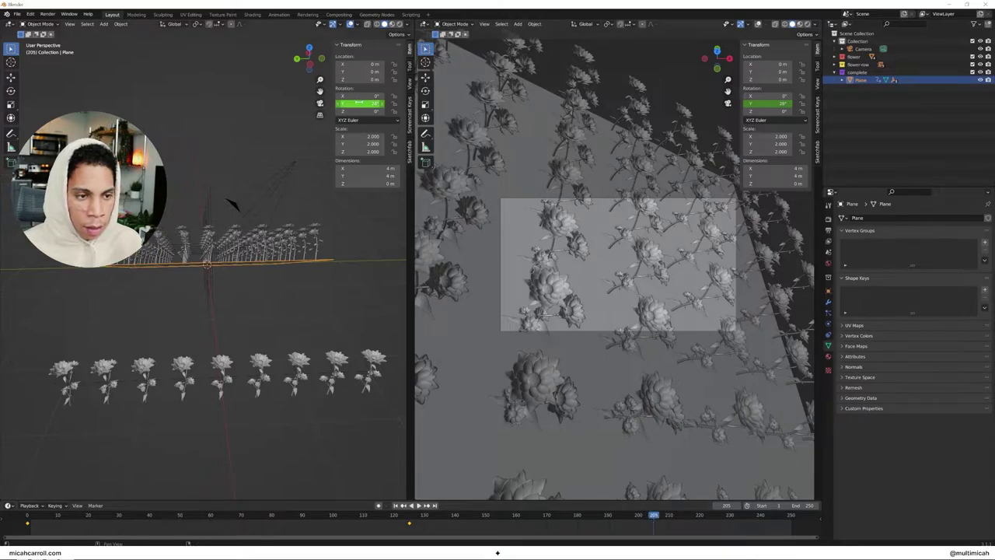
pyautogui.moveTo(367, 104); pyautogui.dragTo(323, 103)
pyautogui.click(361, 104)
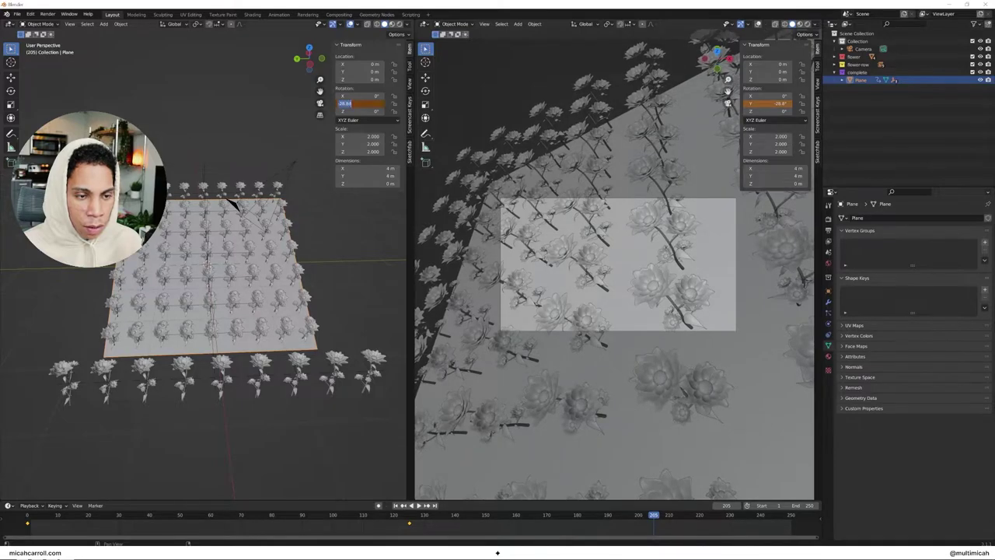
pyautogui.write('-28')
pyautogui.press('Return')
pyautogui.rightClick(359, 103)
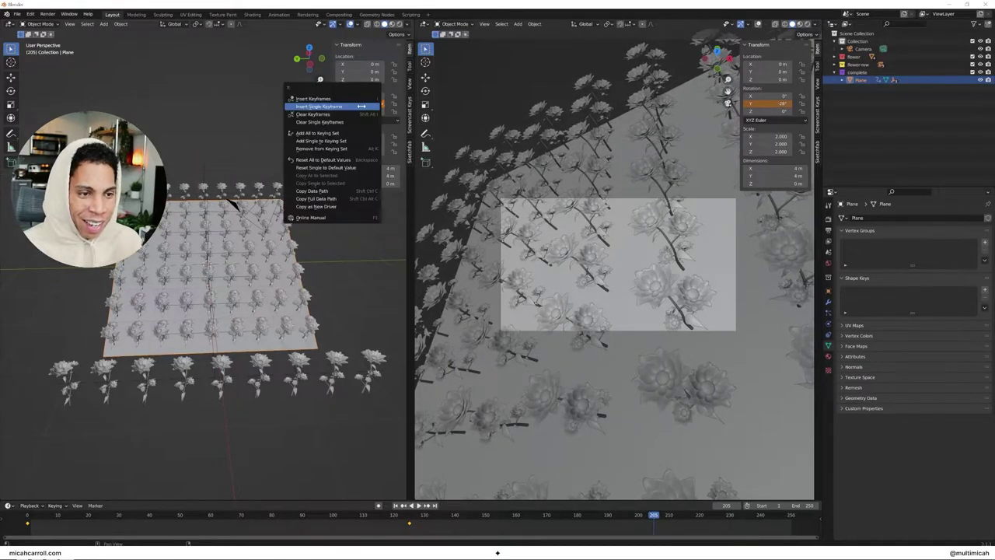
pyautogui.click(360, 105)
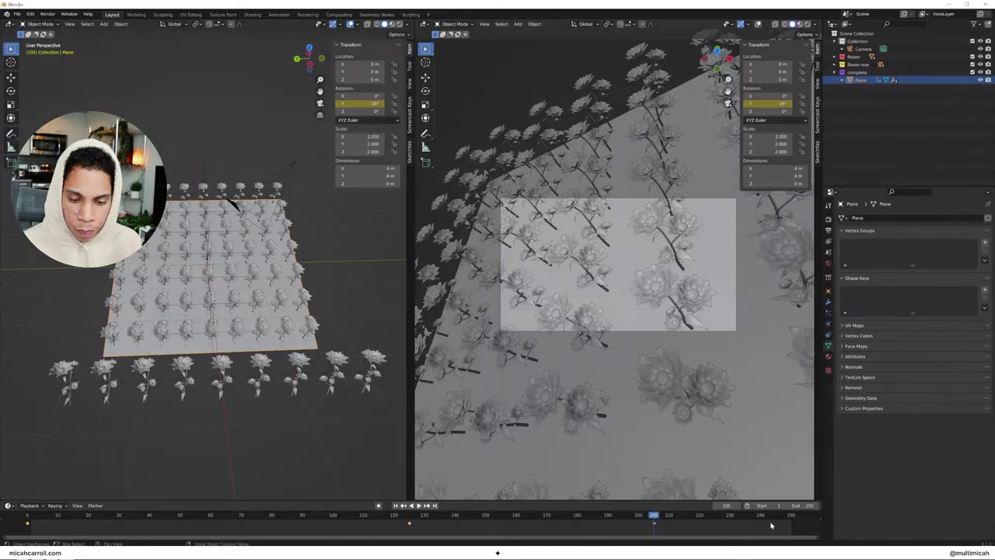
pyautogui.hotkey('ctrl', 'v')
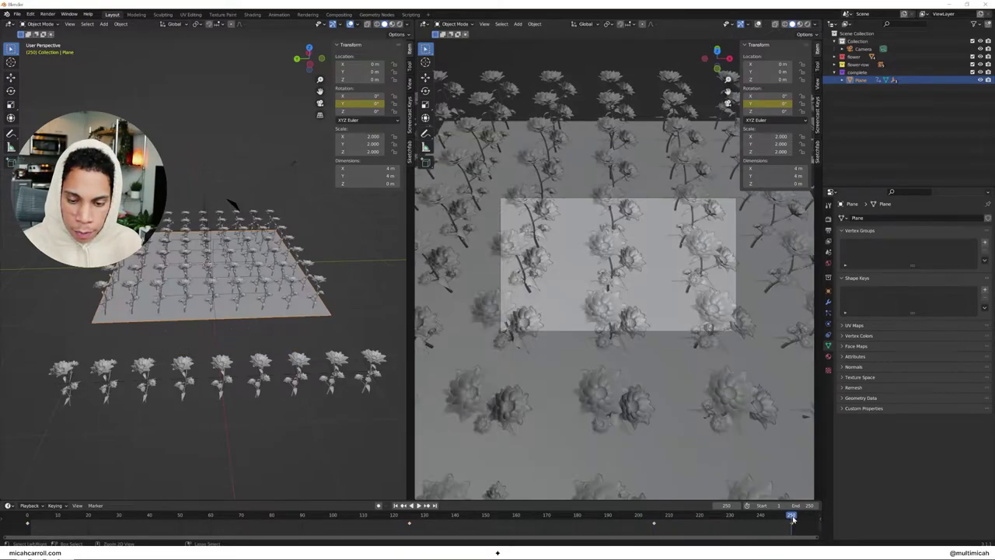
pyautogui.press('space')
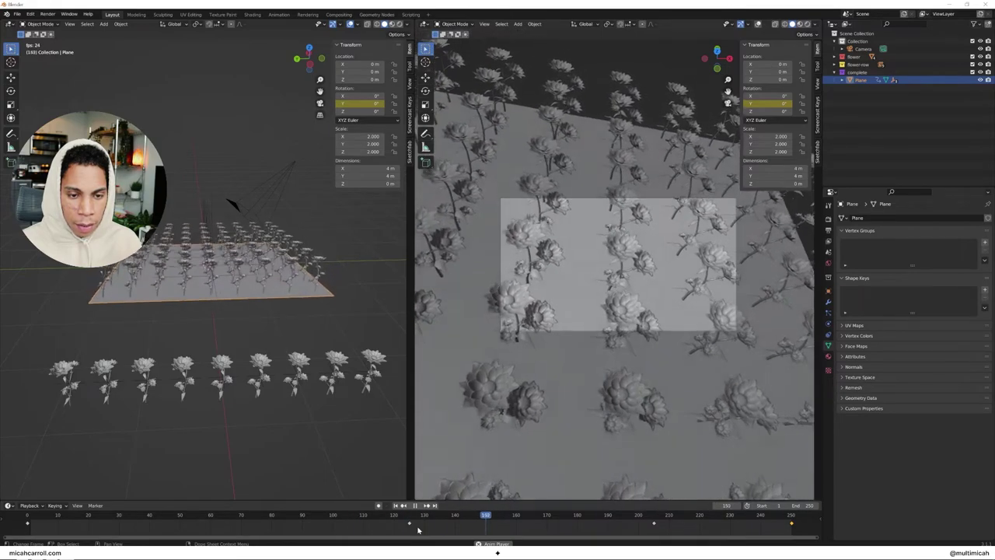
# Step: Move the keyframe at frame 125 to frame 80 and the one at frame 205 to frame 180, checking the playback
pyautogui.moveTo(410, 527); pyautogui.dragTo(272, 526)
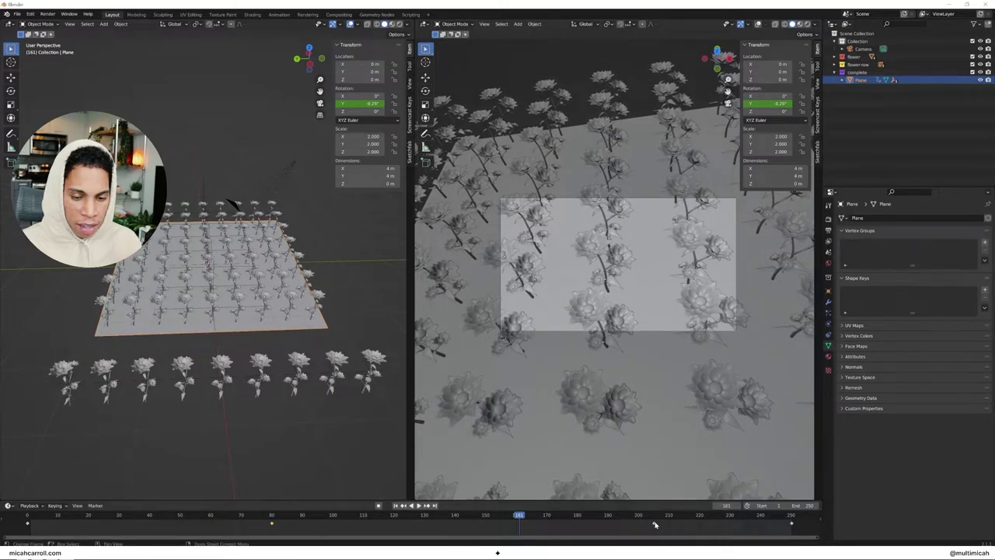
pyautogui.moveTo(655, 526); pyautogui.dragTo(578, 526)
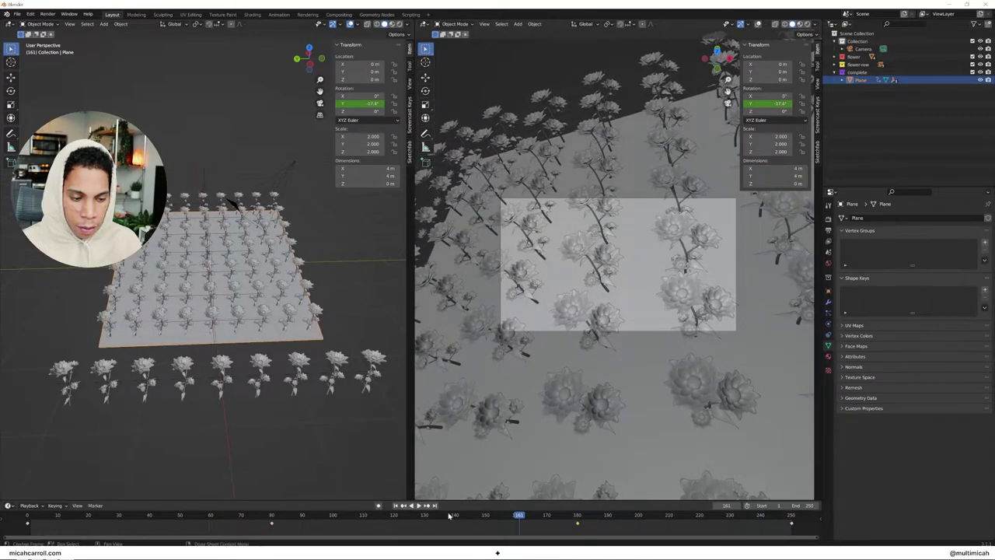
pyautogui.moveTo(518, 517); pyautogui.dragTo(27, 516)
pyautogui.press('space')
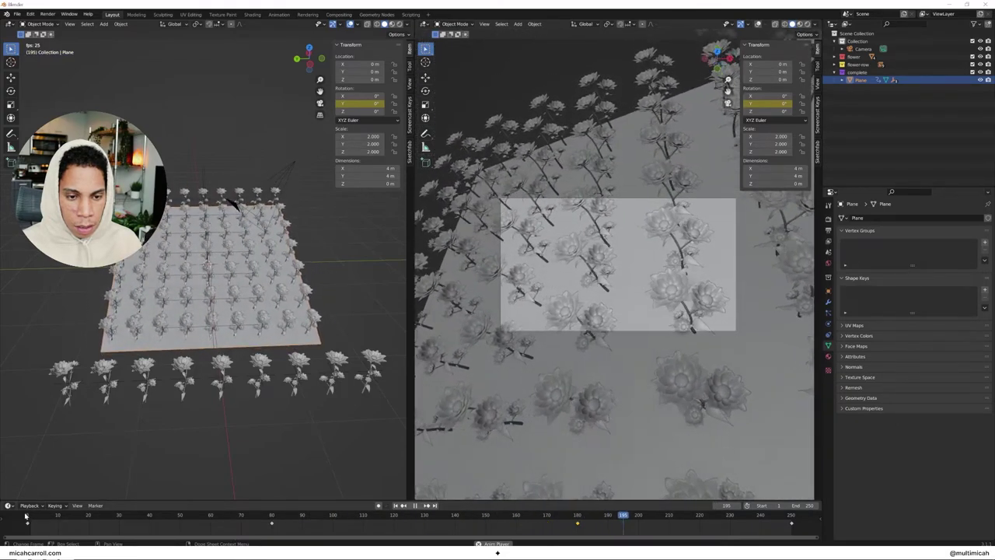
pyautogui.press('space')
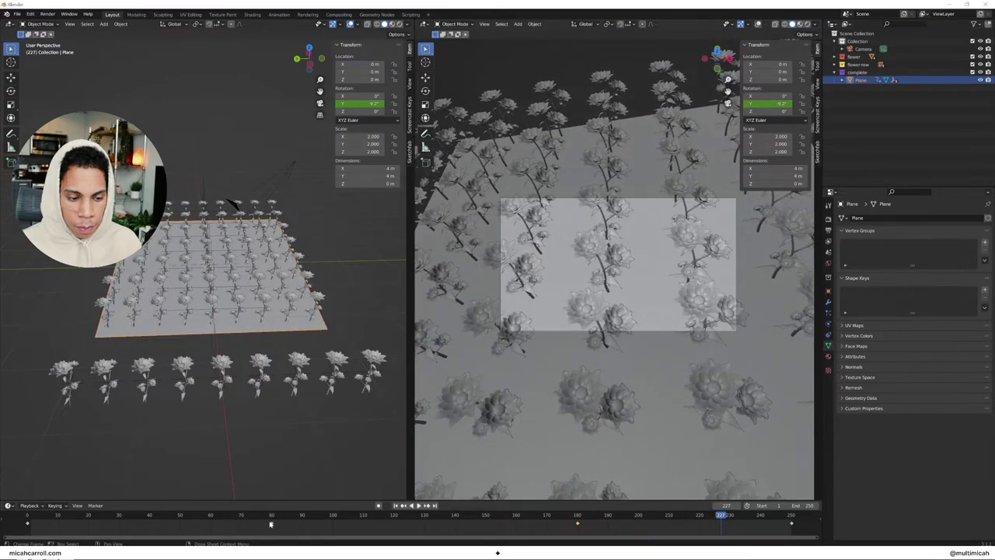
# Step: Try the plane's tilt keyframe at frame 90 instead of frame 80 and play the animation
pyautogui.moveTo(270, 524); pyautogui.dragTo(302, 523)
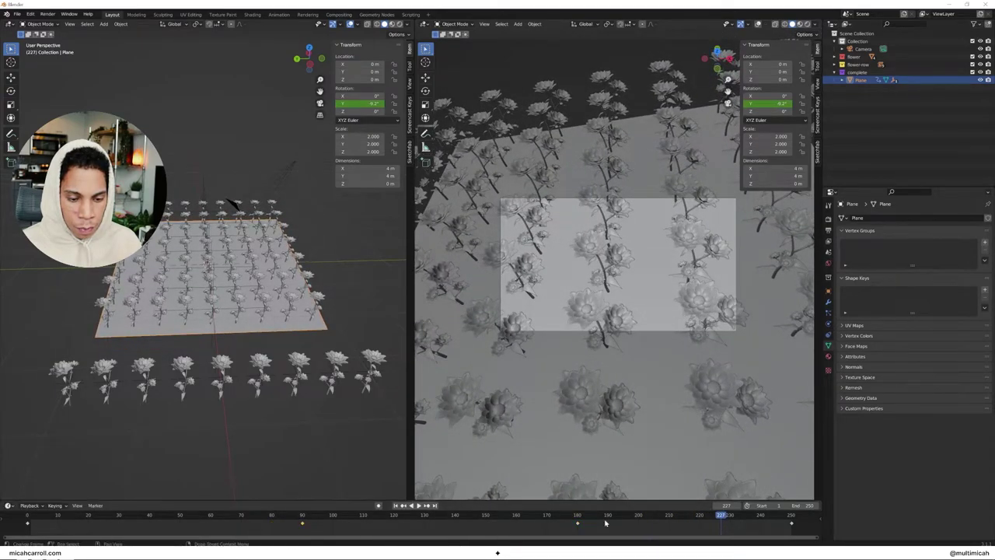
pyautogui.press('space')
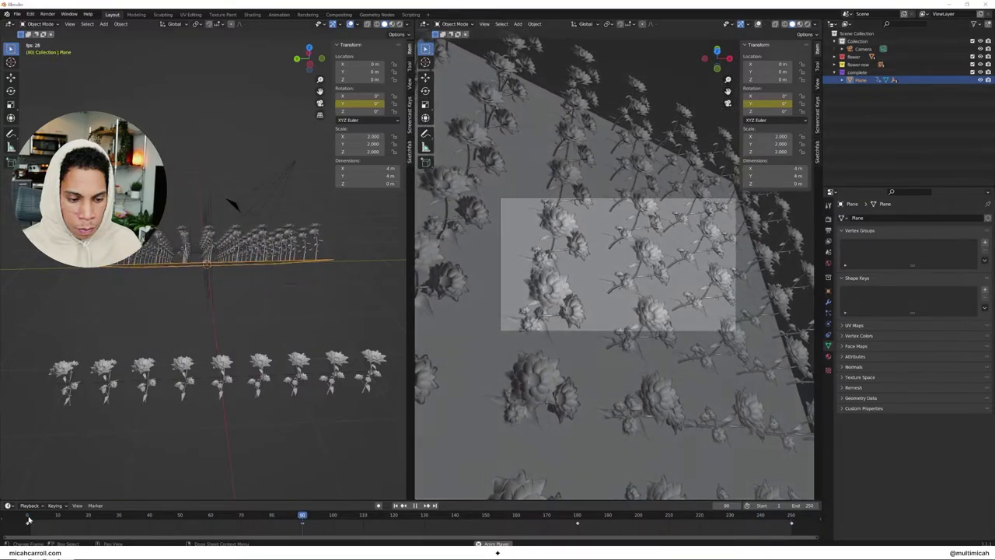
pyautogui.press('space')
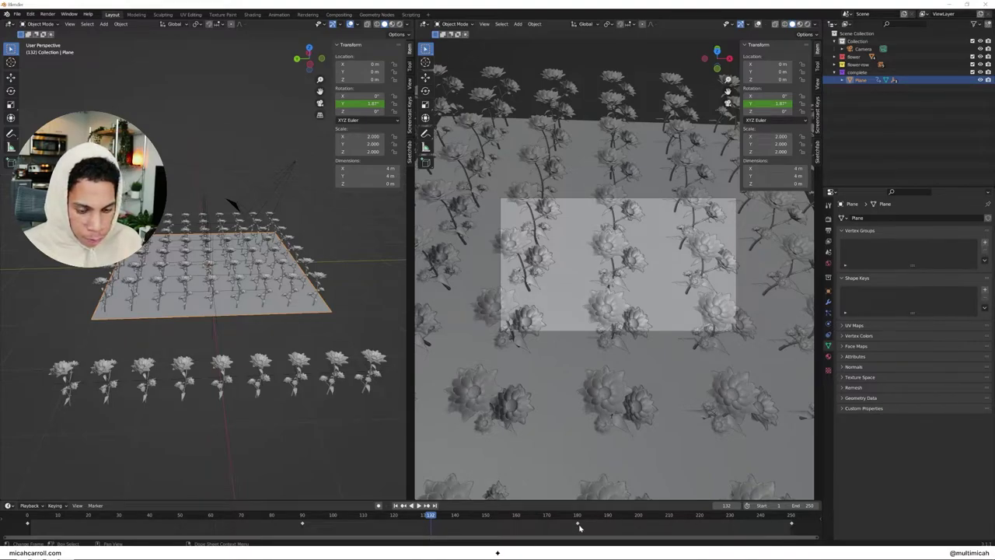
# Step: Set the plane's two middle tilt keyframes at frames 80 and 170, and play the animation
pyautogui.moveTo(578, 526); pyautogui.dragTo(547, 526)
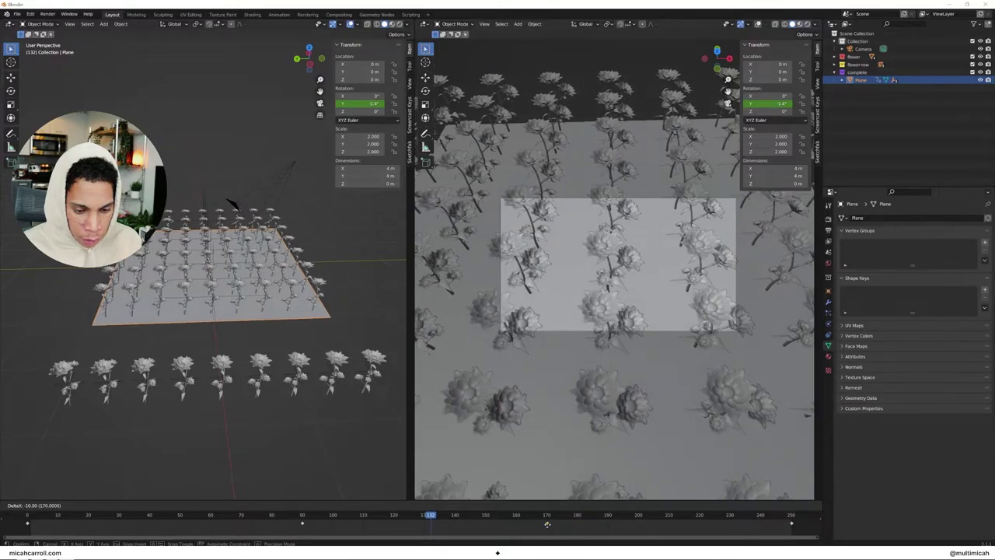
pyautogui.moveTo(303, 524); pyautogui.dragTo(271, 524)
pyautogui.press('space')
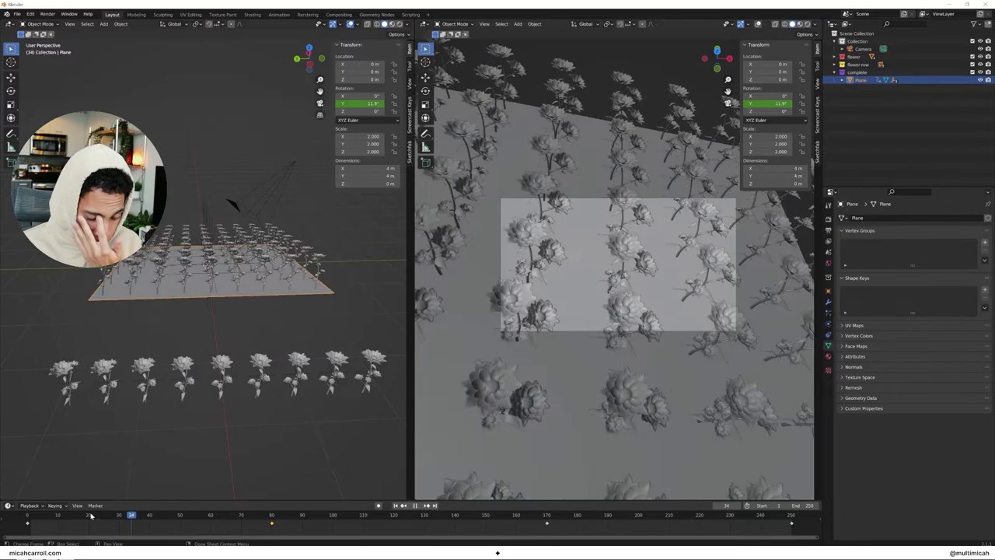
pyautogui.click(27, 514)
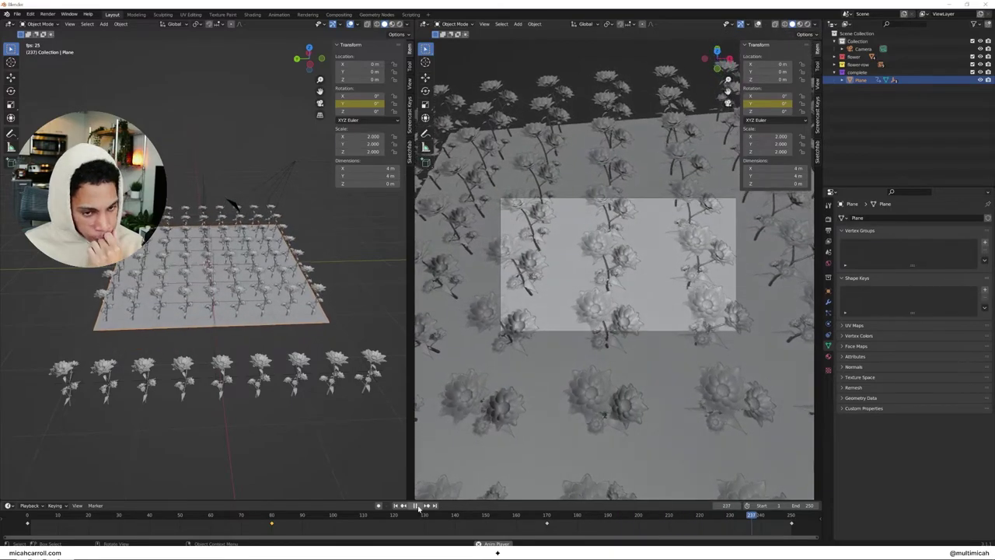
pyautogui.press('space')
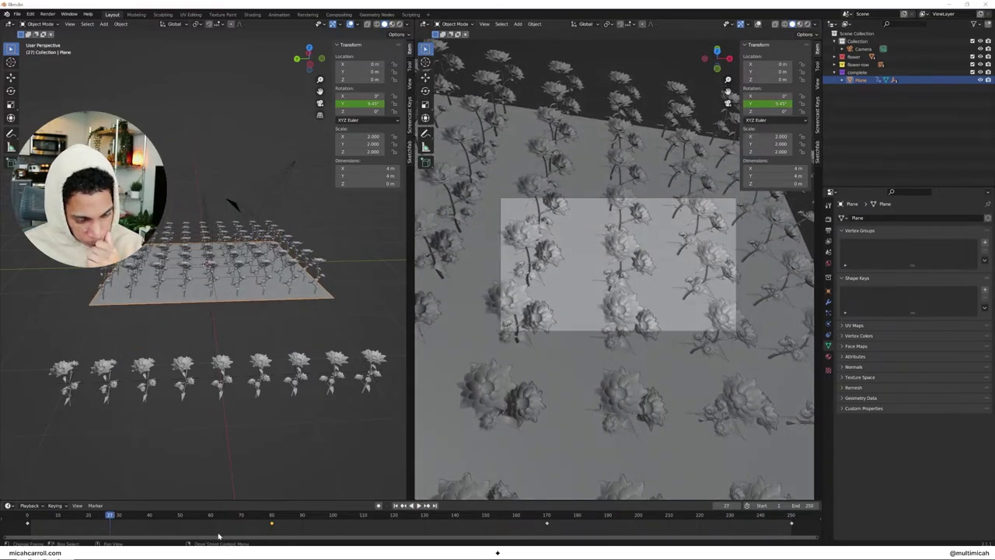
# Step: Keyframe the plane's Z rotation at 0° on frame 0
pyautogui.moveTo(108, 518); pyautogui.dragTo(26, 518)
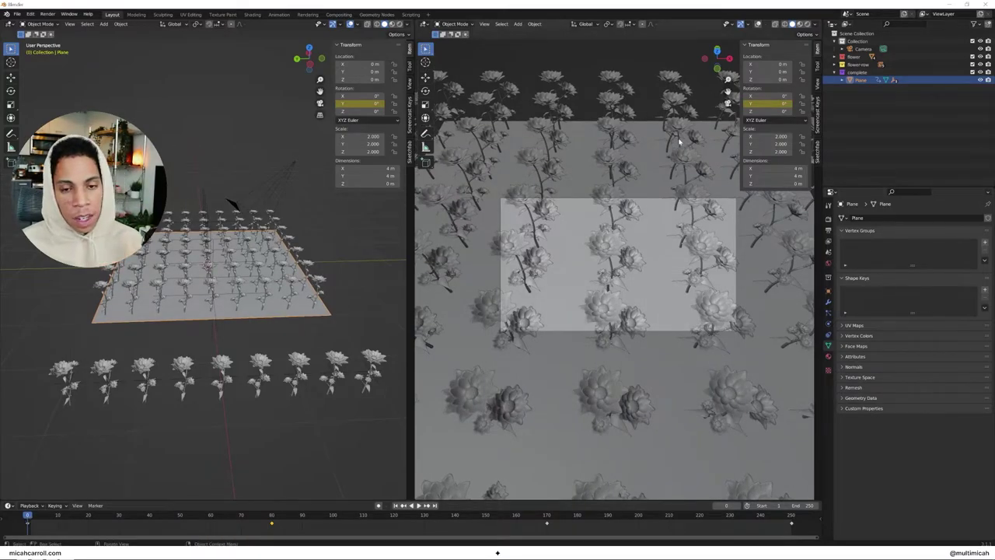
pyautogui.moveTo(377, 110)
pyautogui.mouseDown()
pyautogui.moveTo(408, 110)
pyautogui.moveTo(378, 108)
pyautogui.mouseUp()
pyautogui.hotkey('ctrl', 'z')
pyautogui.rightClick(368, 112)
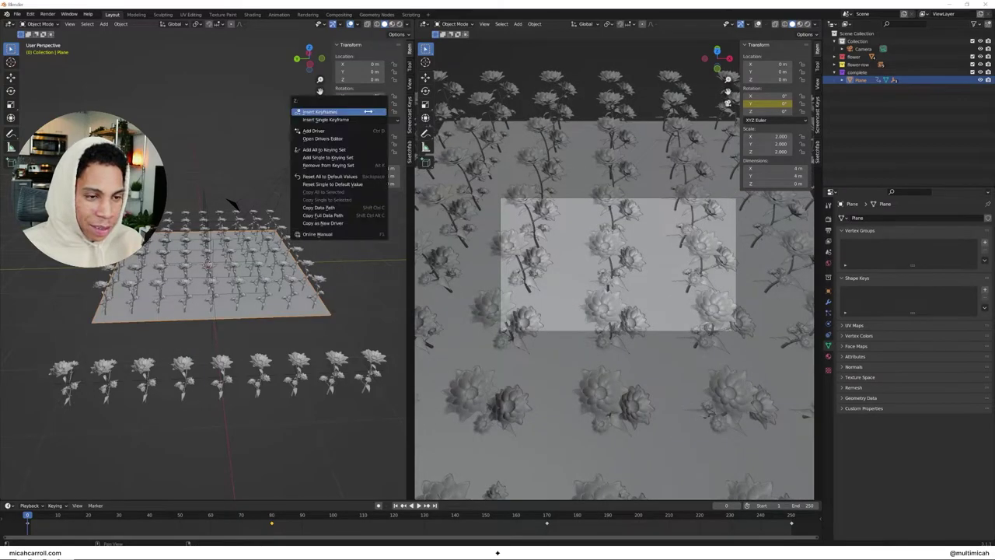
pyautogui.click(365, 114)
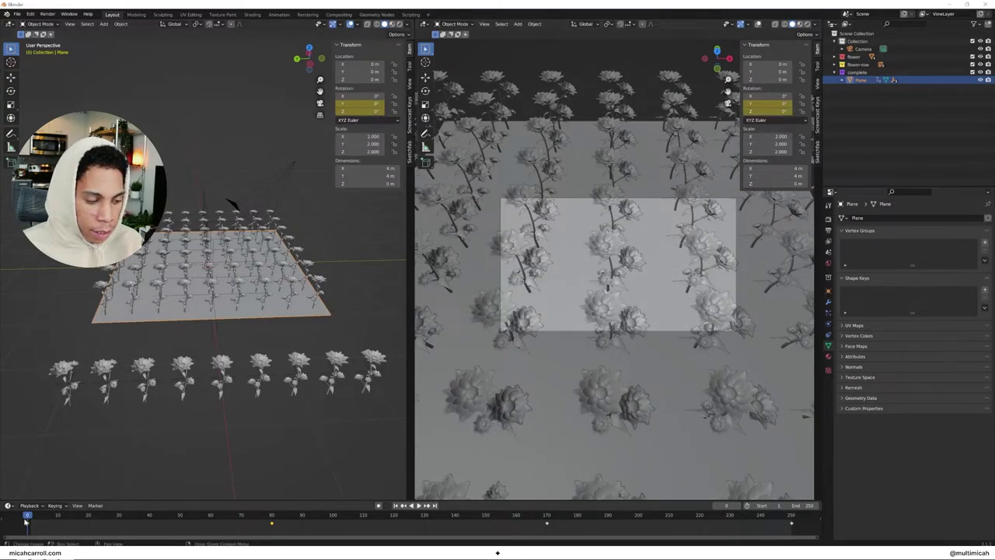
# Step: Enter and keyframe a new Z rotation for the plane at frame 250, and play the spinning field from frame 0
pyautogui.moveTo(26, 521); pyautogui.dragTo(809, 512)
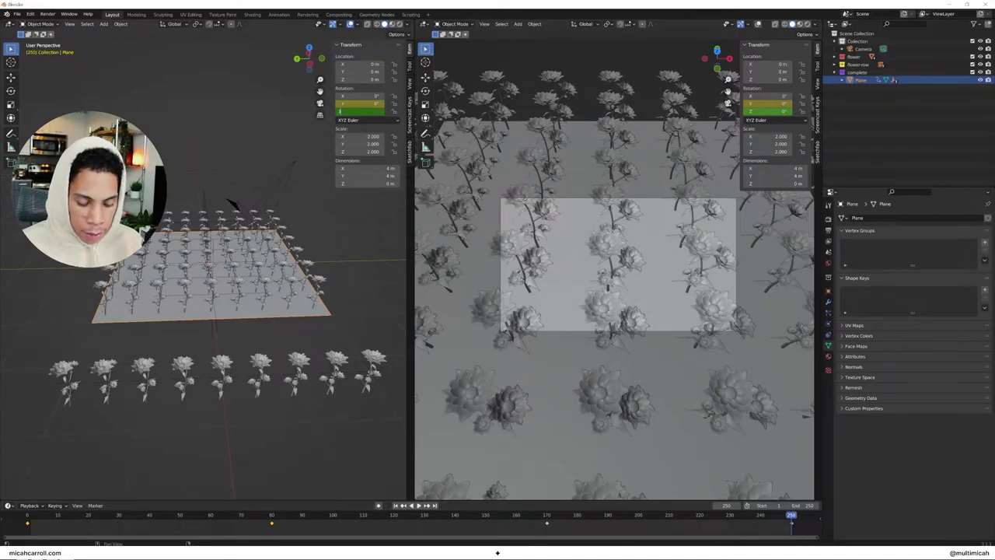
pyautogui.rightClick(368, 111)
pyautogui.click(365, 113)
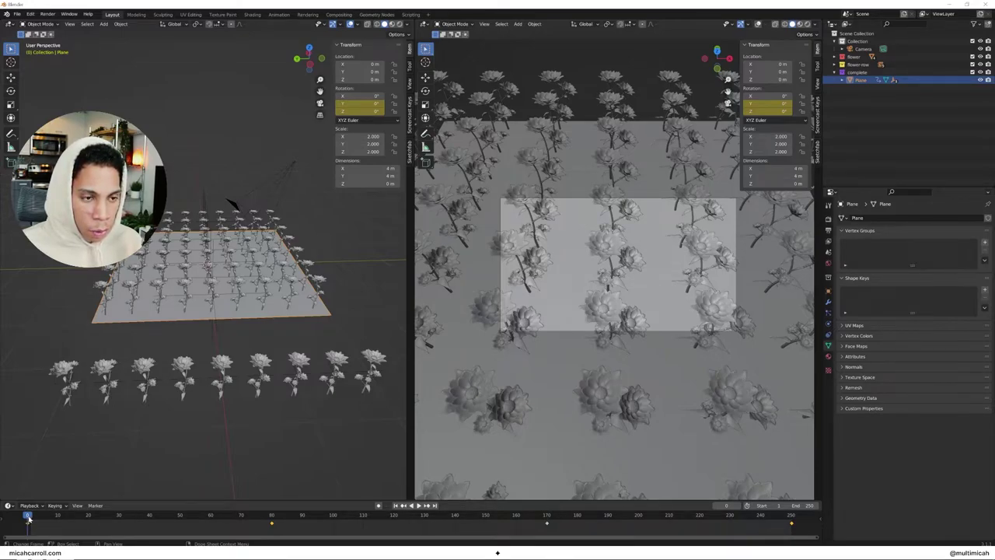
pyautogui.moveTo(28, 518)
pyautogui.mouseDown()
pyautogui.moveTo(800, 523)
pyautogui.moveTo(28, 514)
pyautogui.mouseUp()
pyautogui.press('space')
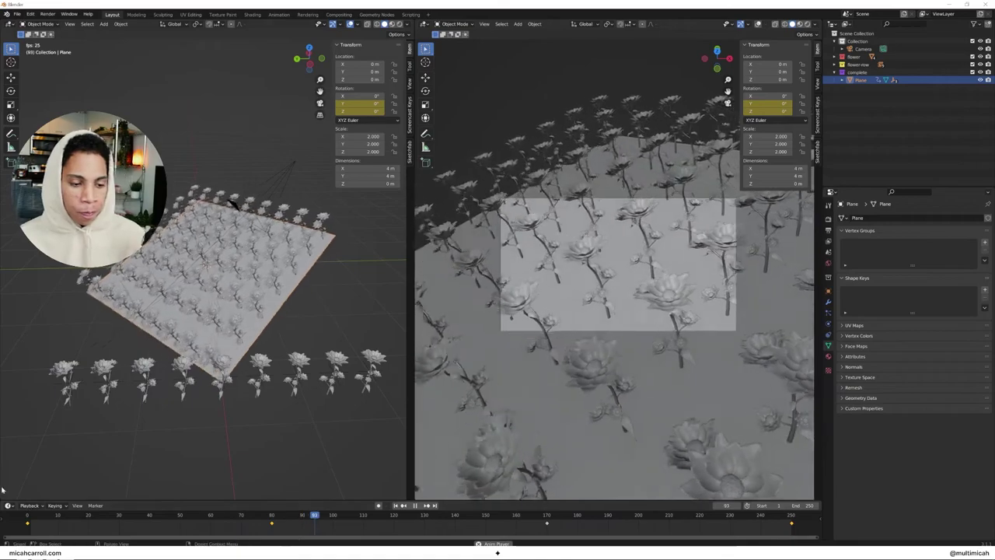
pyautogui.click(28, 518)
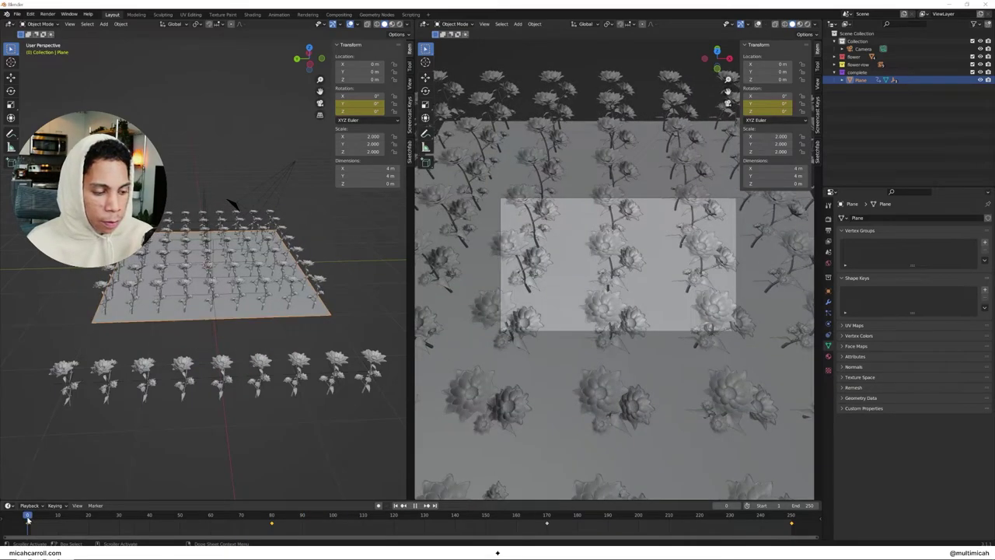
# Step: Deselect the plane and add an area light at the scene origin in the main Collection
pyautogui.hotkey('alt', 'a')
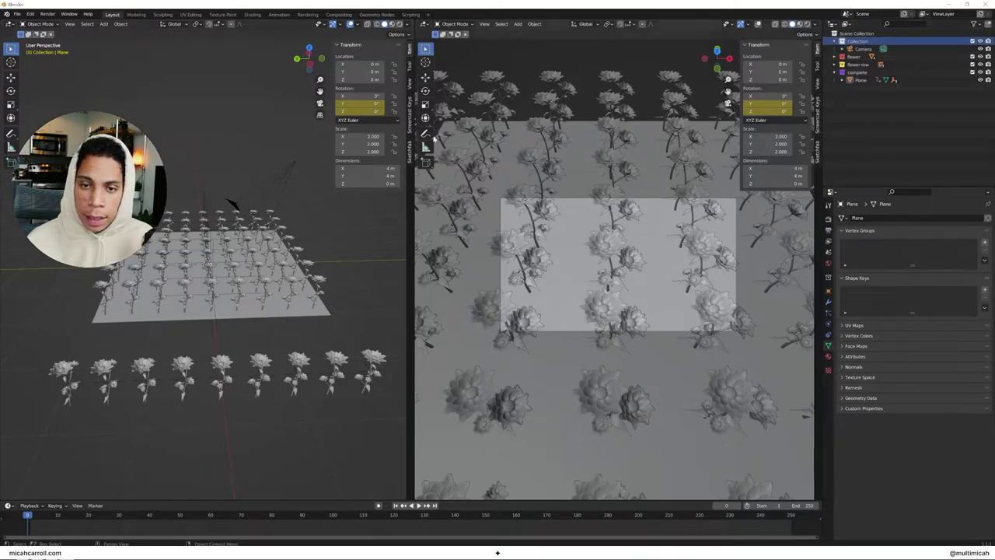
pyautogui.hotkey('shift', 'a')
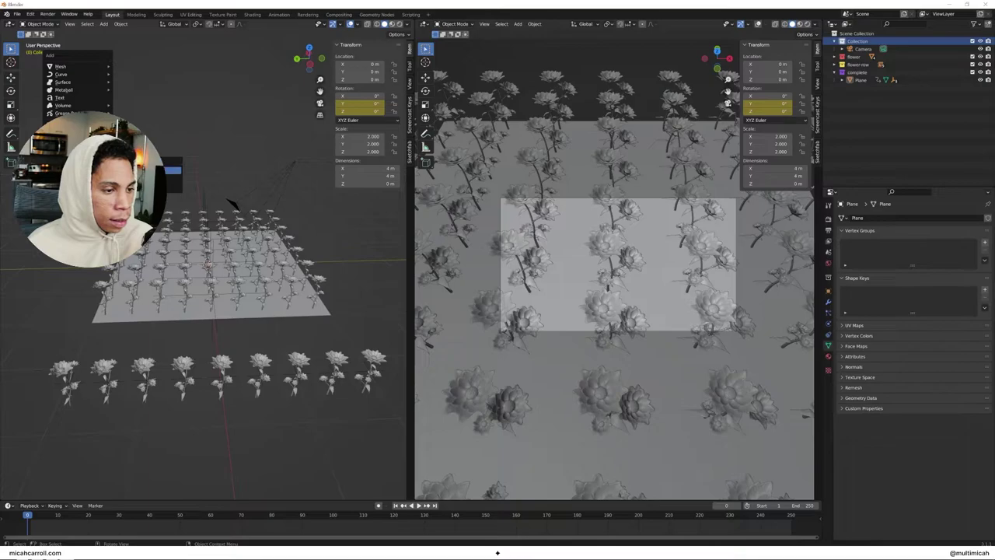
pyautogui.click(172, 188)
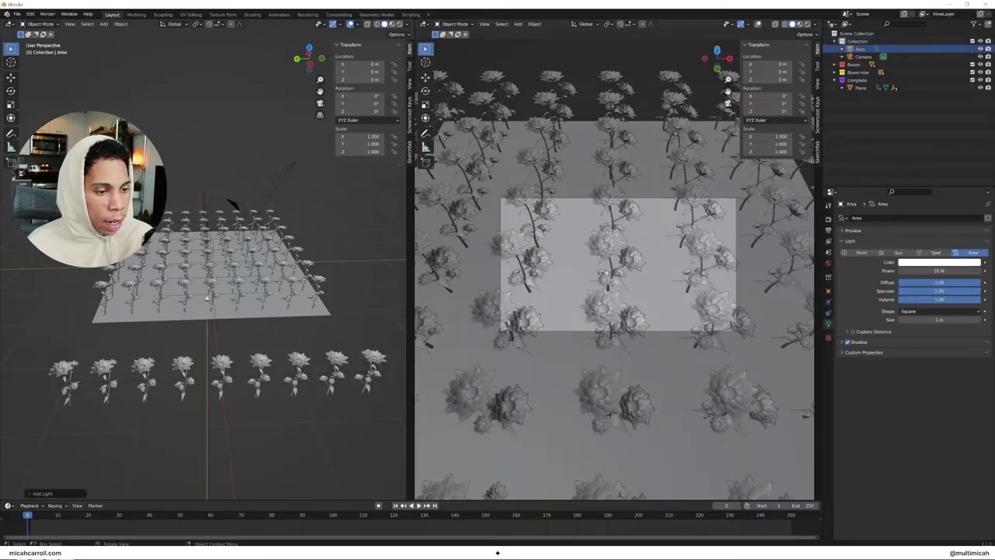
# Step: Raise the area light to about 1.28 m on Z and move it to about 1.85 m on Y
pyautogui.moveTo(177, 188); pyautogui.dragTo(226, 180, button='middle')
pyautogui.press('g')
pyautogui.press('z')
pyautogui.click(225, 119)
pyautogui.moveTo(226, 120); pyautogui.dragTo(191, 160, button='middle')
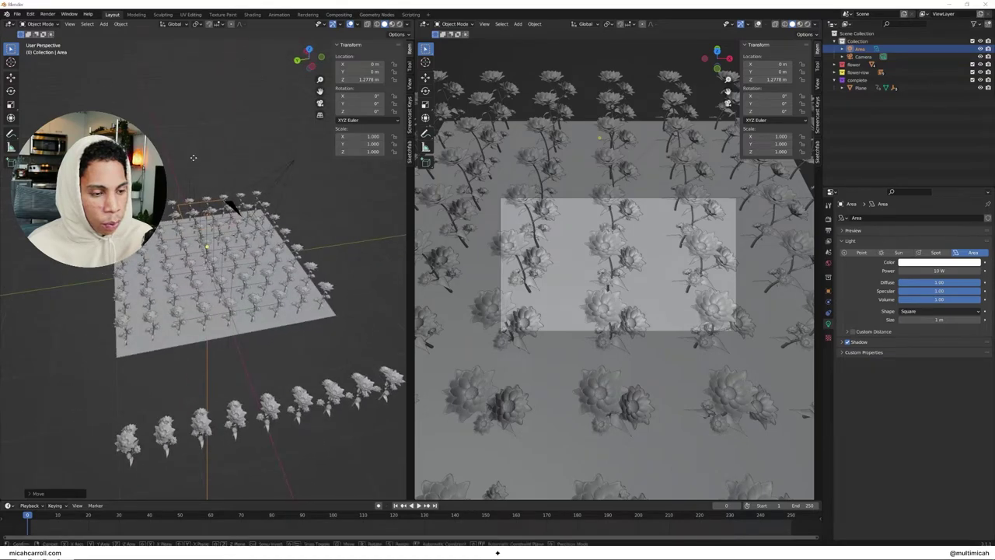
pyautogui.press('g')
pyautogui.press('y')
pyautogui.click(116, 178)
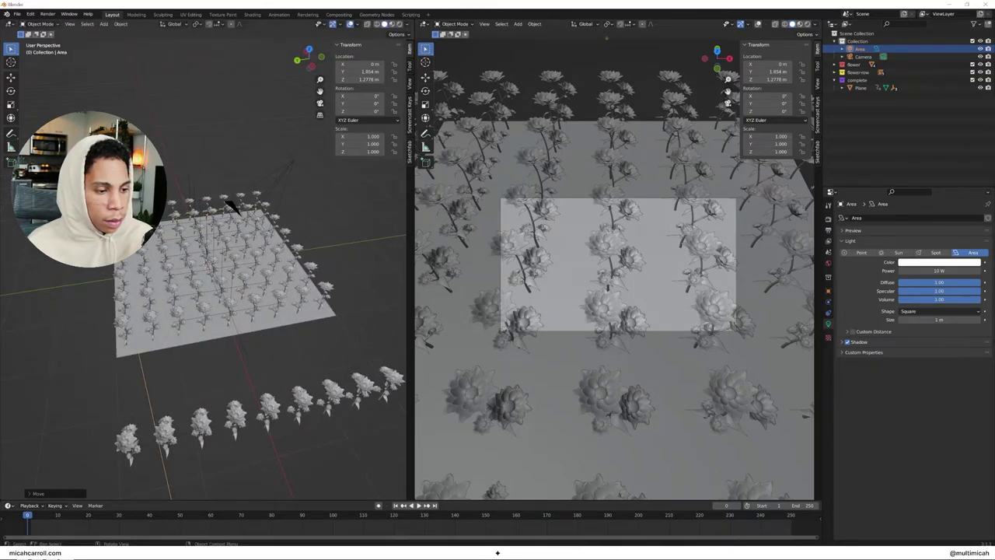
# Step: Rotate the area light to -48° about X so that it faces the flower field
pyautogui.moveTo(117, 178); pyautogui.dragTo(243, 181, button='middle')
pyautogui.press('r')
pyautogui.press('x')
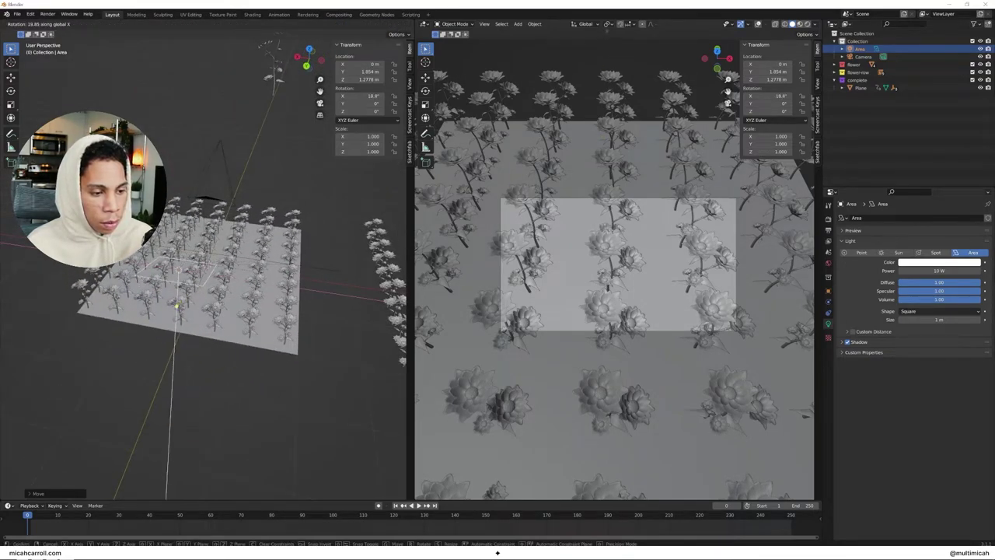
pyautogui.press('Return')
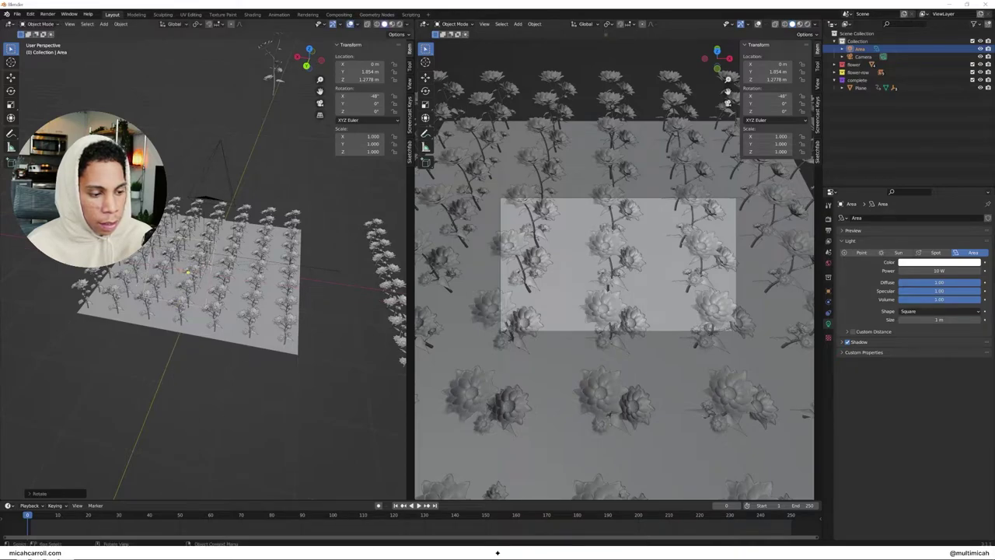
# Step: Switch the perspective viewport to rendered shading and inspect the area light's effect on the field
pyautogui.moveTo(343, 311); pyautogui.dragTo(258, 291, button='middle')
pyautogui.press('z')
pyautogui.click(258, 200)
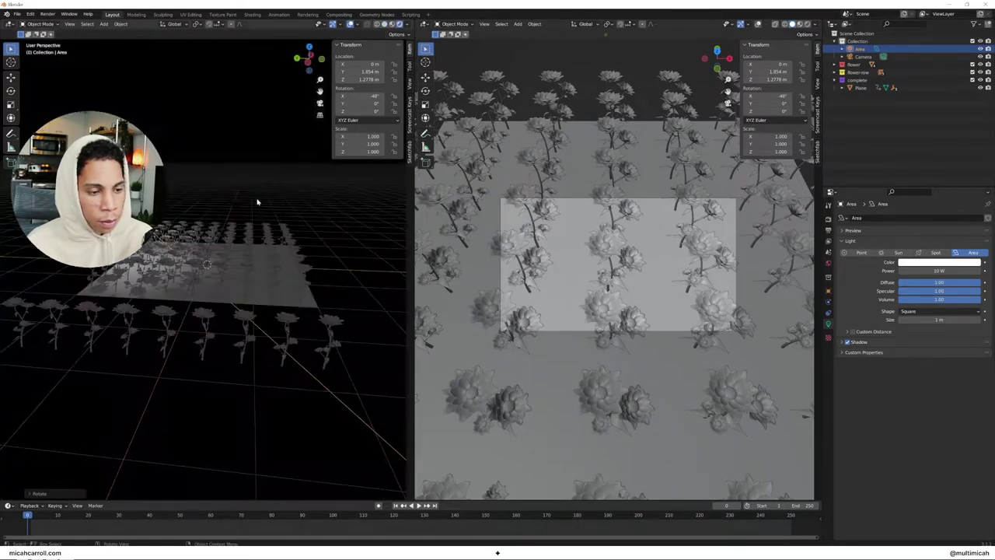
pyautogui.scroll(2, 209, 234)
pyautogui.moveTo(257, 199)
pyautogui.mouseDown(button='middle')
pyautogui.moveTo(209, 234)
pyautogui.moveTo(215, 245)
pyautogui.moveTo(353, 272)
pyautogui.mouseUp(button='middle')
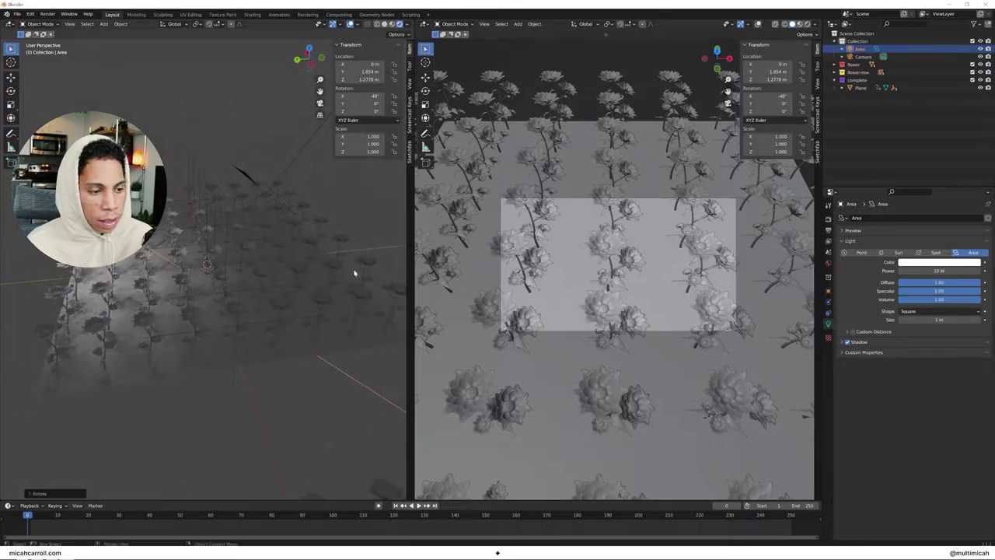
# Step: Try area light powers of 300 W and 200 W, set it to 100 W, and color the light blue
pyautogui.click(925, 270)
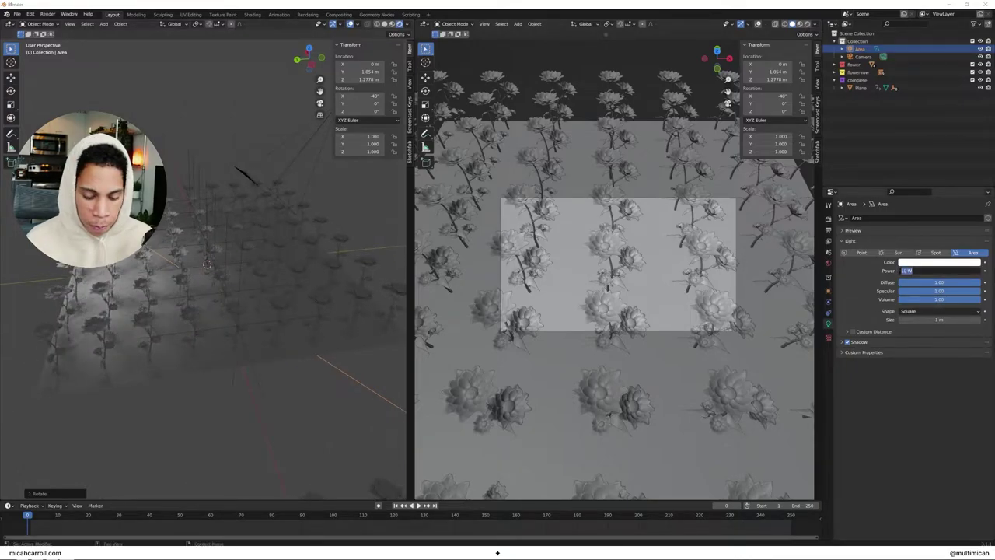
pyautogui.press('Return')
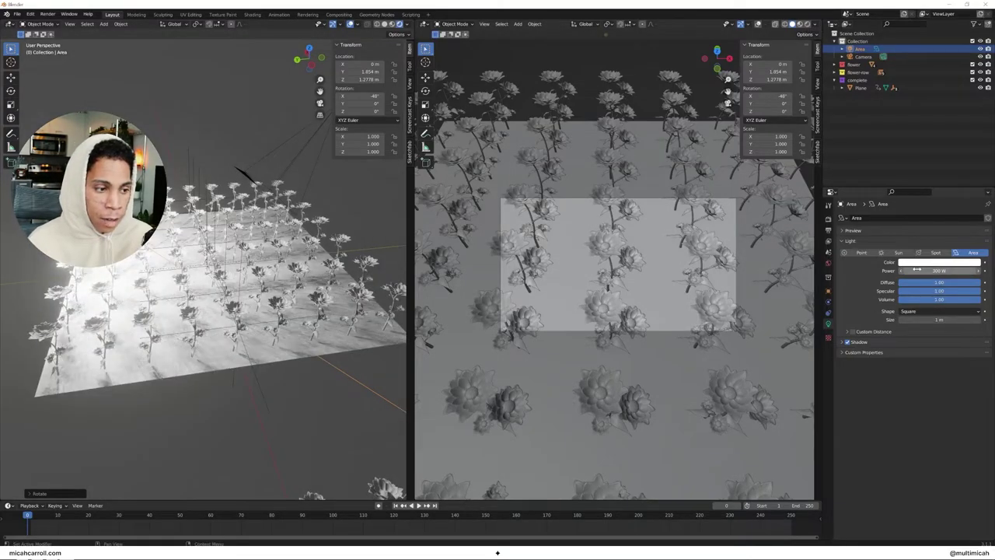
pyautogui.write('200')
pyautogui.press('Return')
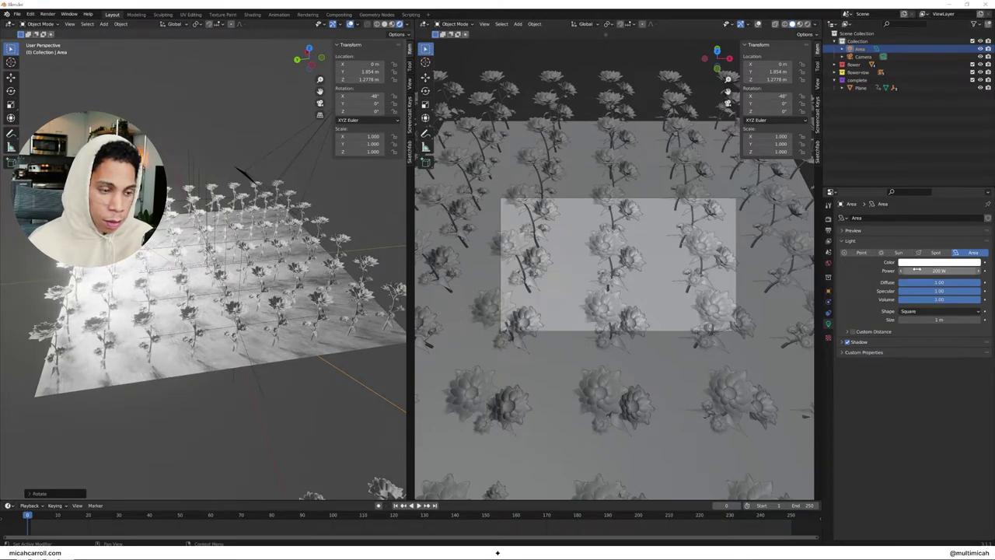
pyautogui.click(917, 269)
pyautogui.write('100')
pyautogui.press('Return')
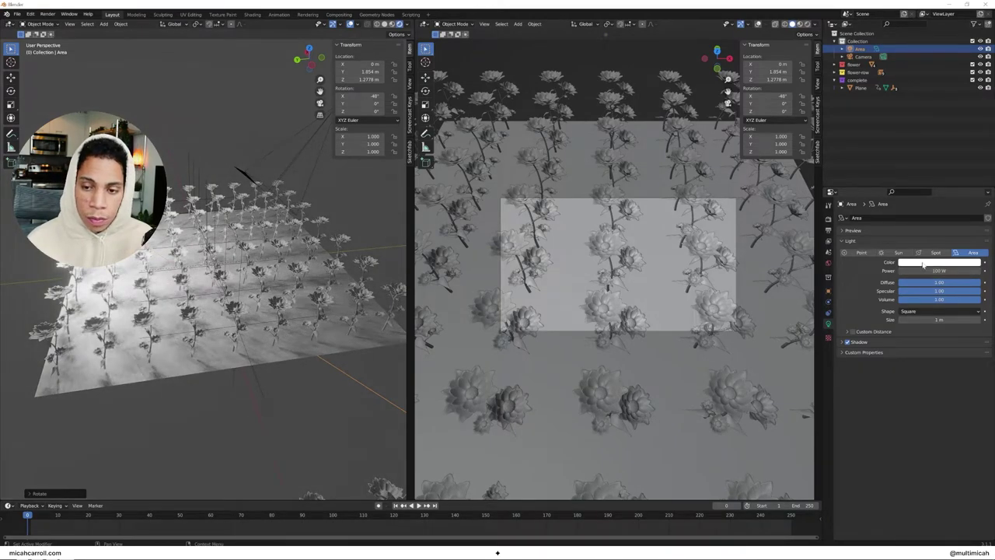
pyautogui.click(924, 262)
pyautogui.moveTo(950, 176); pyautogui.dragTo(960, 165)
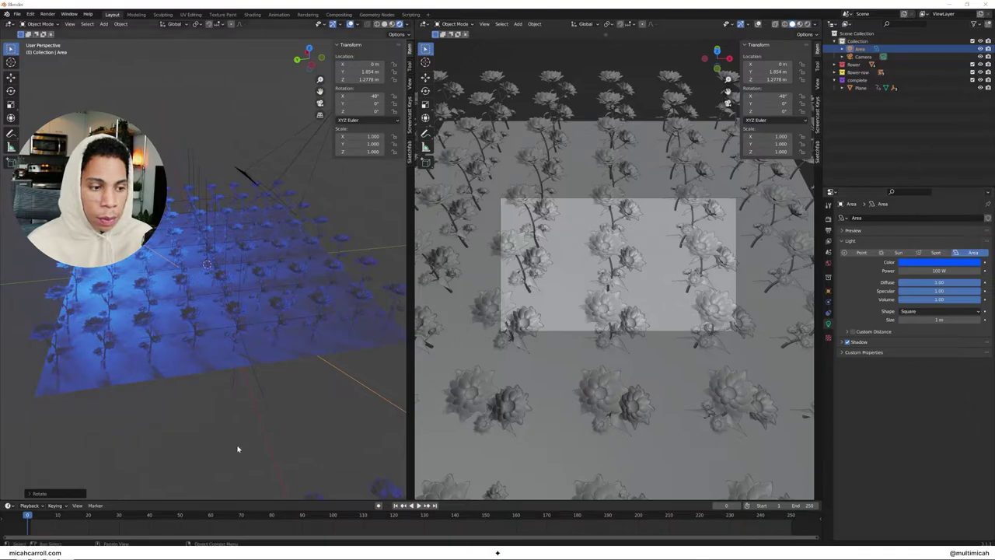
# Step: Duplicate the blue area light and move the copy along Y to about -1.3 m
pyautogui.hotkey('shift', 'd')
pyautogui.press('x')
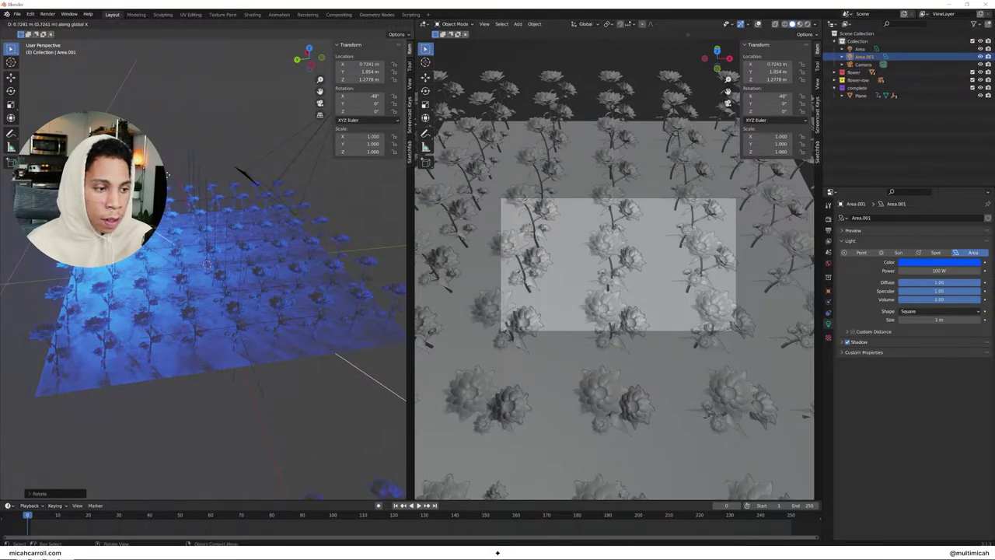
pyautogui.press('y')
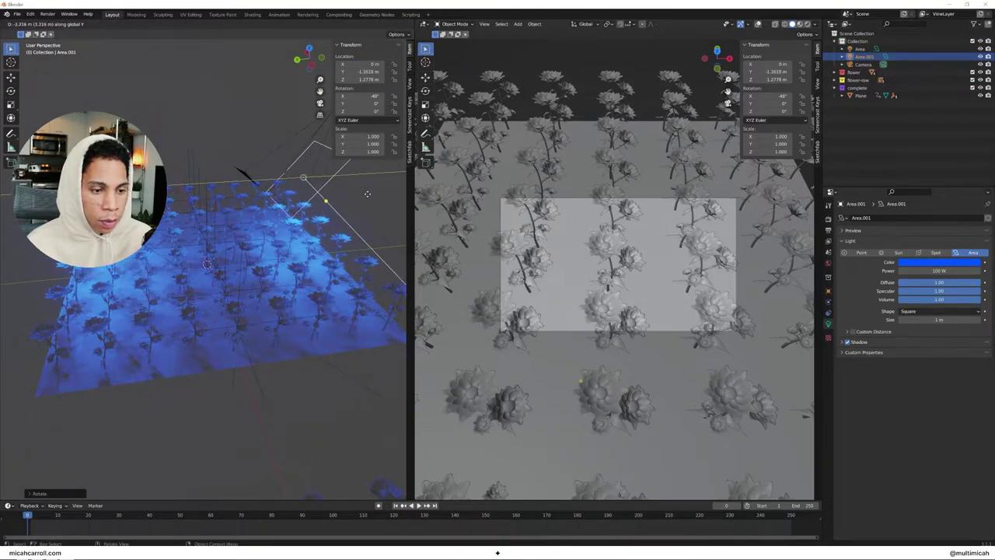
pyautogui.click(369, 194)
# Step: Rotate the duplicated light to 56.7° about X and move it along Y to about -1.77 m
pyautogui.press('r')
pyautogui.press('x')
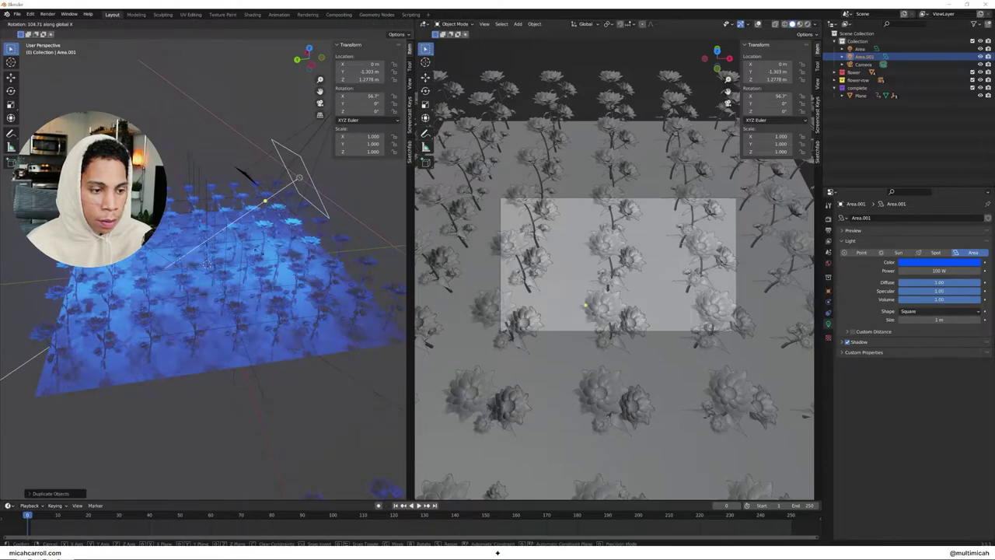
pyautogui.click(261, 255)
pyautogui.press('g')
pyautogui.press('z')
pyautogui.rightClick(301, 251)
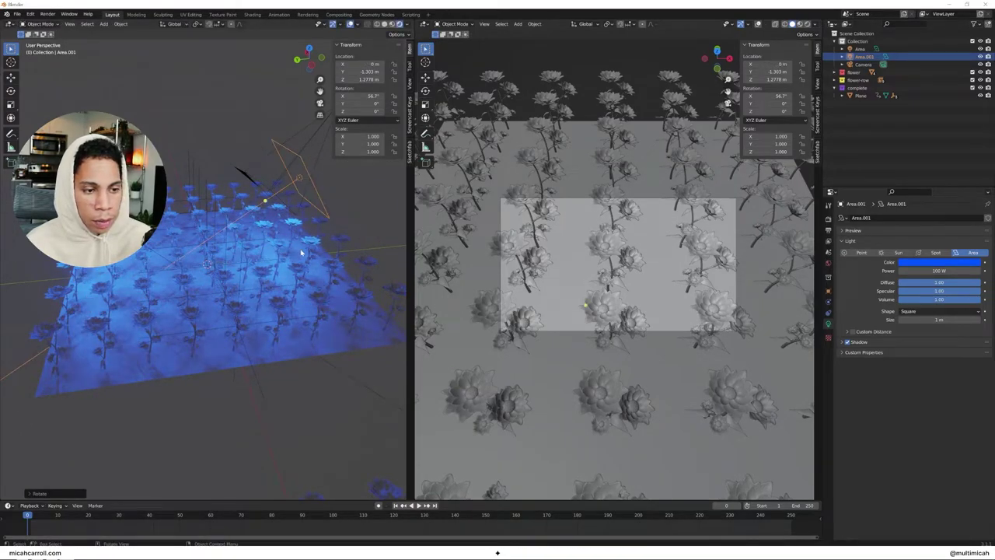
pyautogui.moveTo(303, 252); pyautogui.dragTo(286, 257, button='middle')
pyautogui.press('g')
pyautogui.press('y')
pyautogui.click(326, 260)
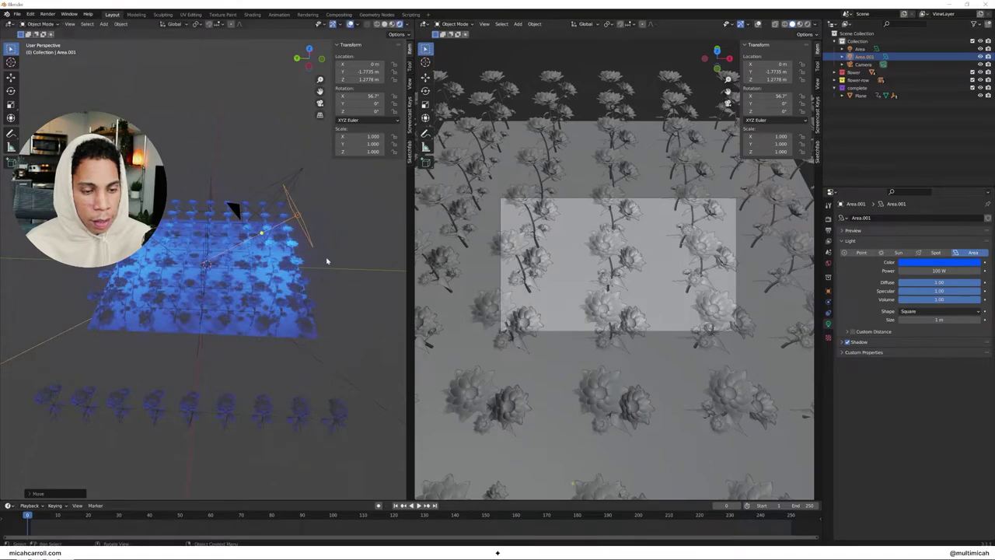
# Step: Color the duplicated area light red, and play the animation with rendered shading in the camera viewport
pyautogui.click(942, 261)
pyautogui.moveTo(951, 212)
pyautogui.mouseDown()
pyautogui.moveTo(940, 205)
pyautogui.moveTo(937, 215)
pyautogui.mouseUp()
pyautogui.press('space')
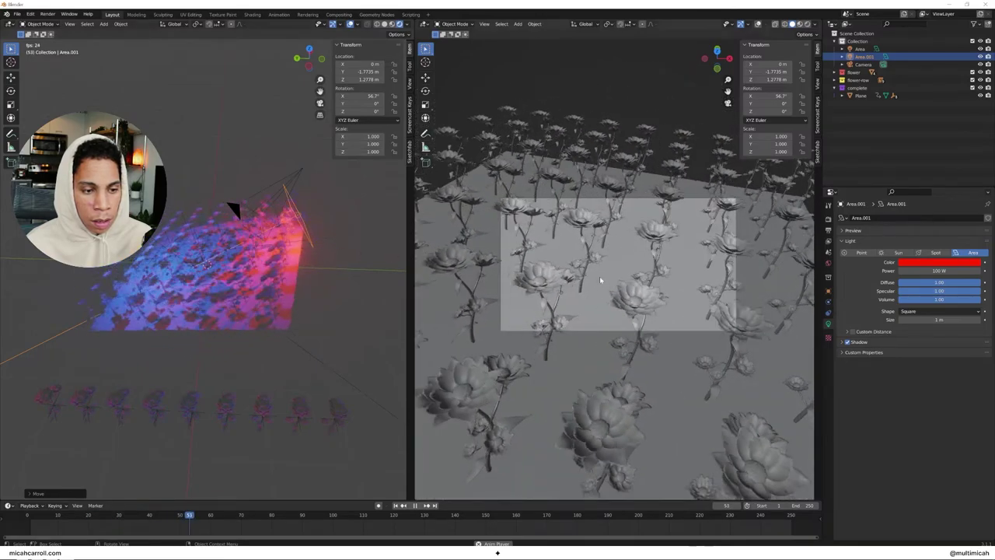
pyautogui.press('z')
pyautogui.click(595, 177)
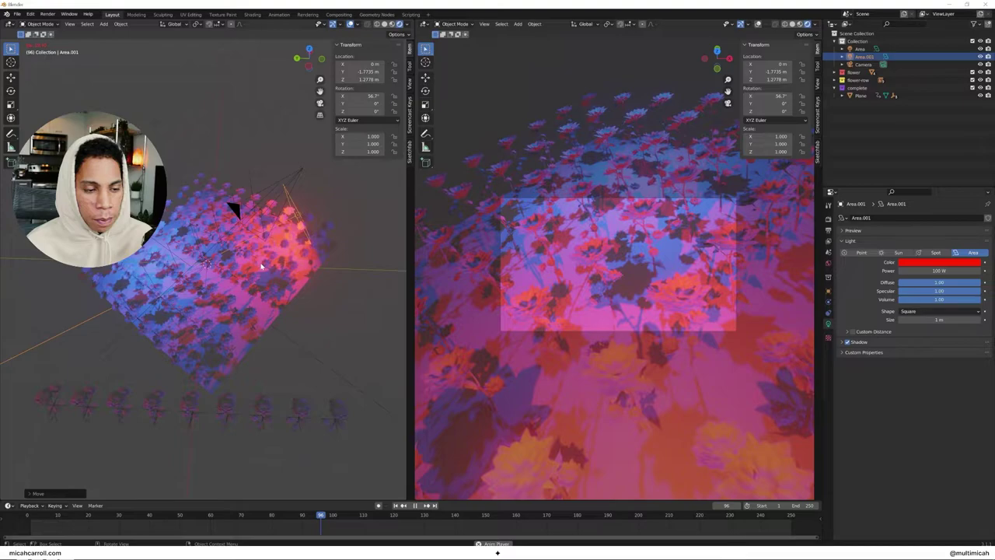
# Step: Set the world background color to black
pyautogui.click(829, 266)
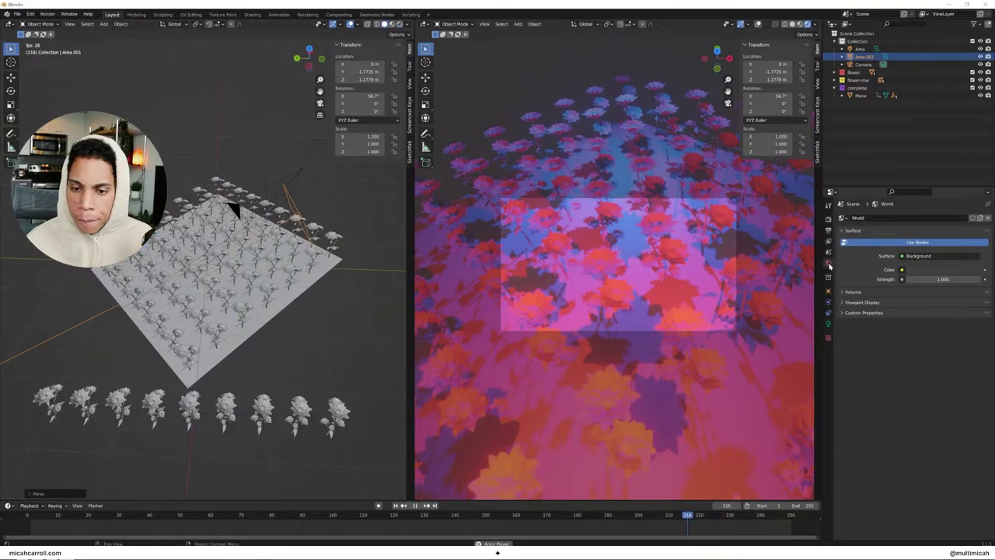
pyautogui.click(943, 269)
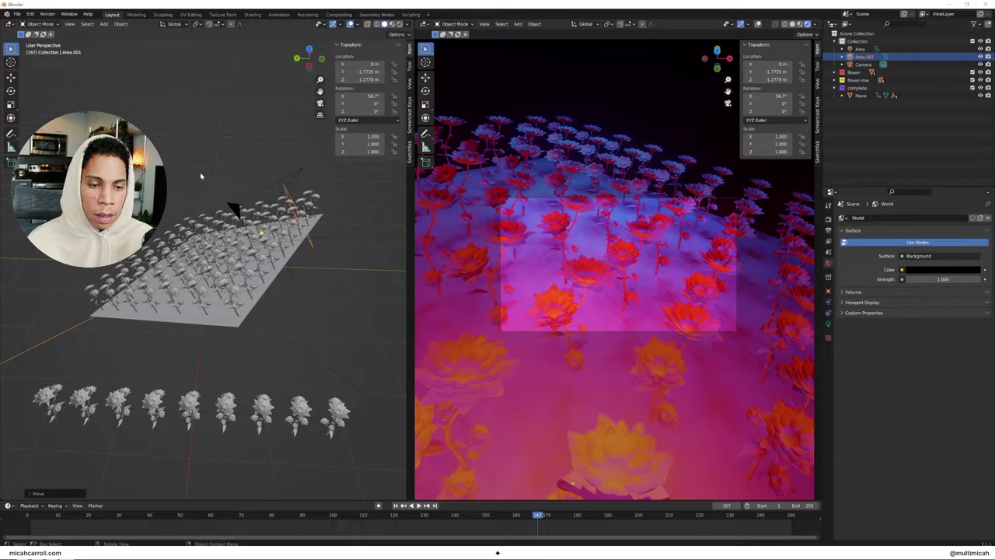
# Step: Save the project as tutorial-flowers.blend in the assets folder of 128. Object Rotations
pyautogui.hotkey('ctrl', 's')
pyautogui.click(233, 283)
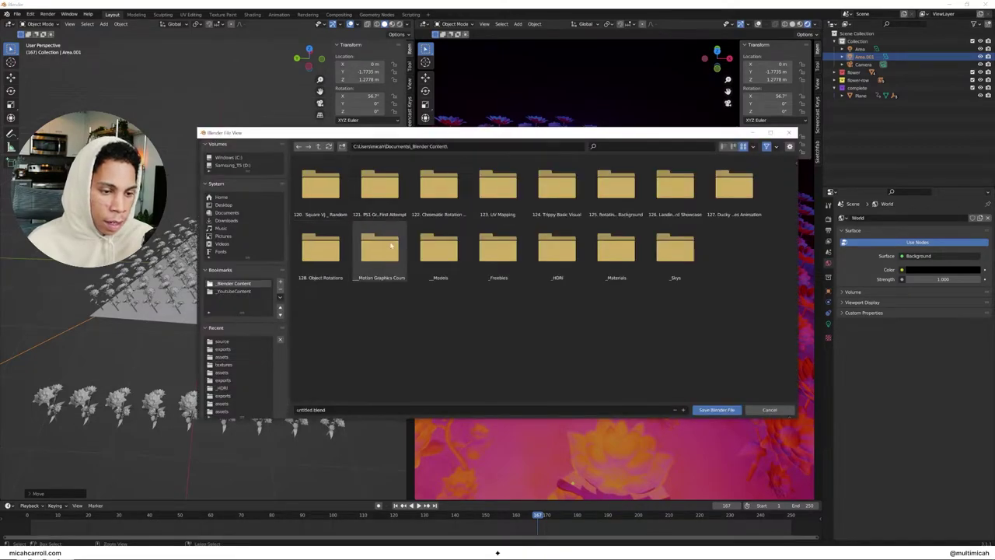
pyautogui.doubleClick(331, 257)
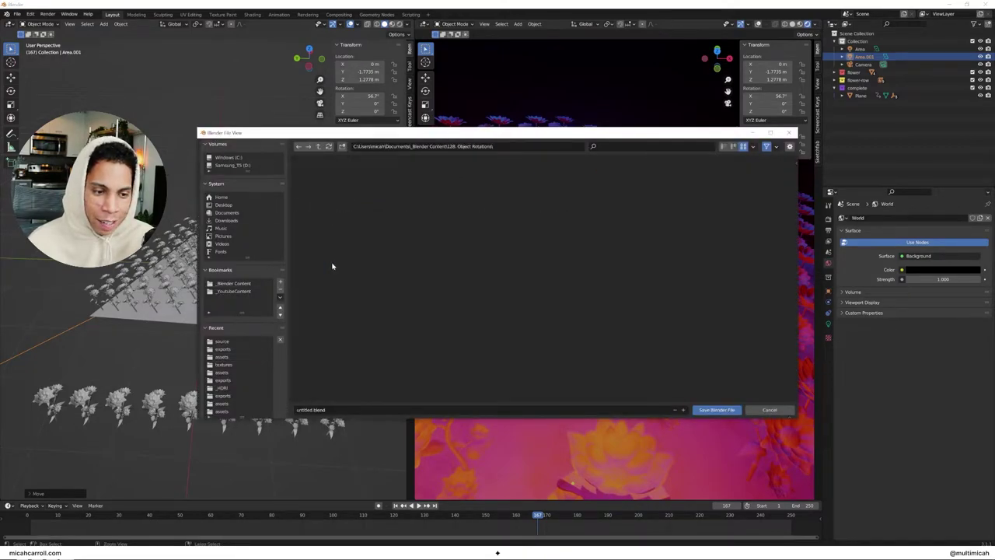
pyautogui.doubleClick(334, 199)
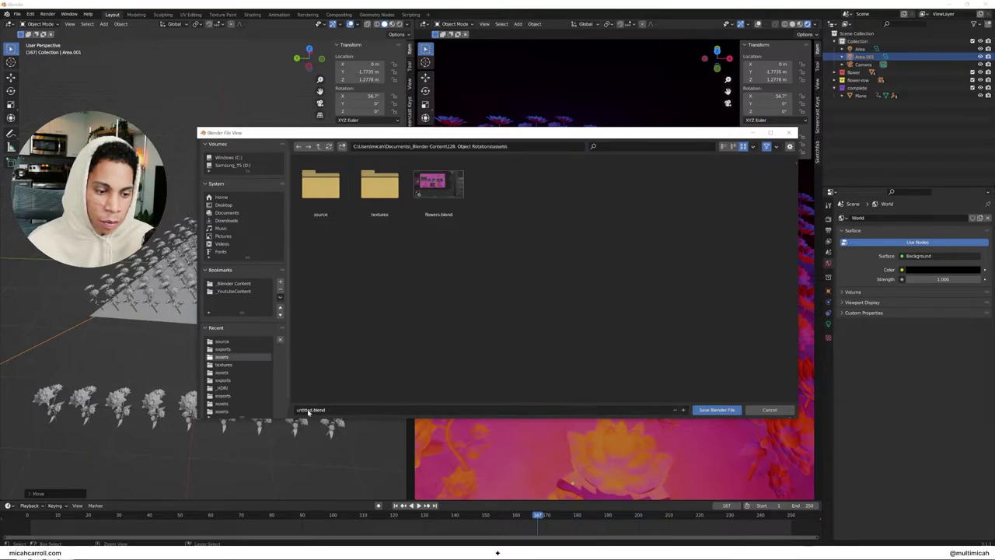
pyautogui.click(311, 410)
pyautogui.write('tutori')
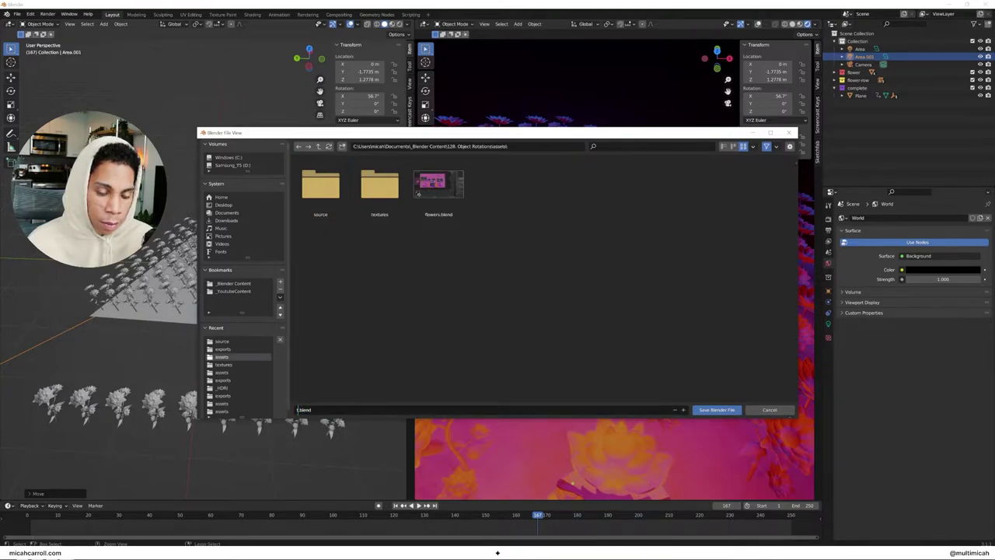
pyautogui.write('al-flowers')
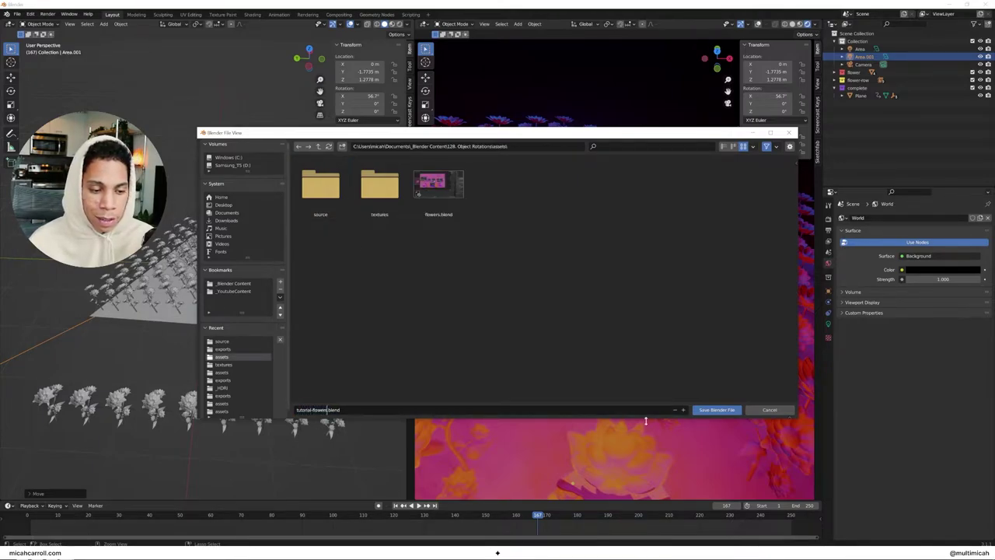
pyautogui.click(724, 409)
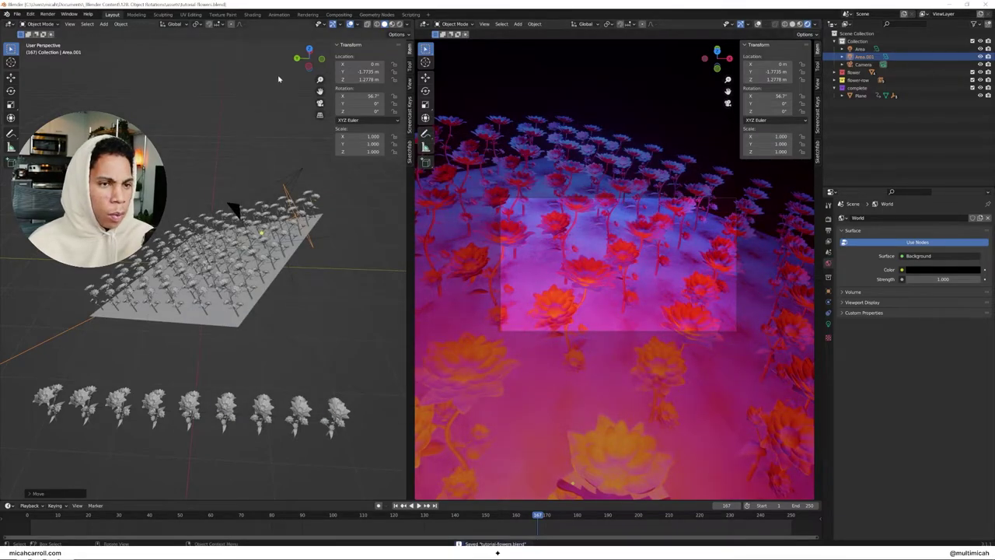
# Step: Enable compositing nodes for the scene and add a Viewer node below the Composite node
pyautogui.click(340, 14)
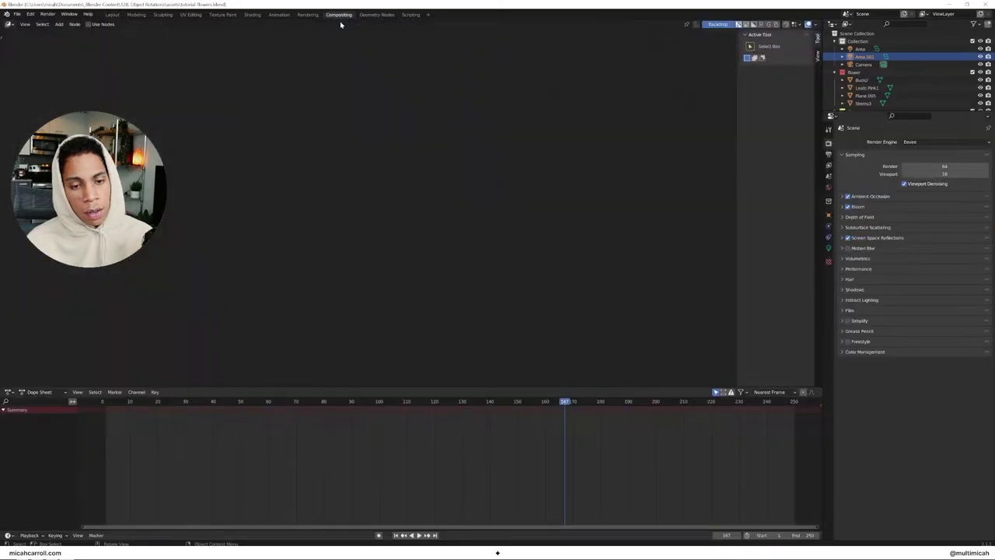
pyautogui.click(88, 24)
pyautogui.moveTo(318, 98); pyautogui.dragTo(136, 97)
pyautogui.hotkey('shift', 'a')
pyautogui.write('view')
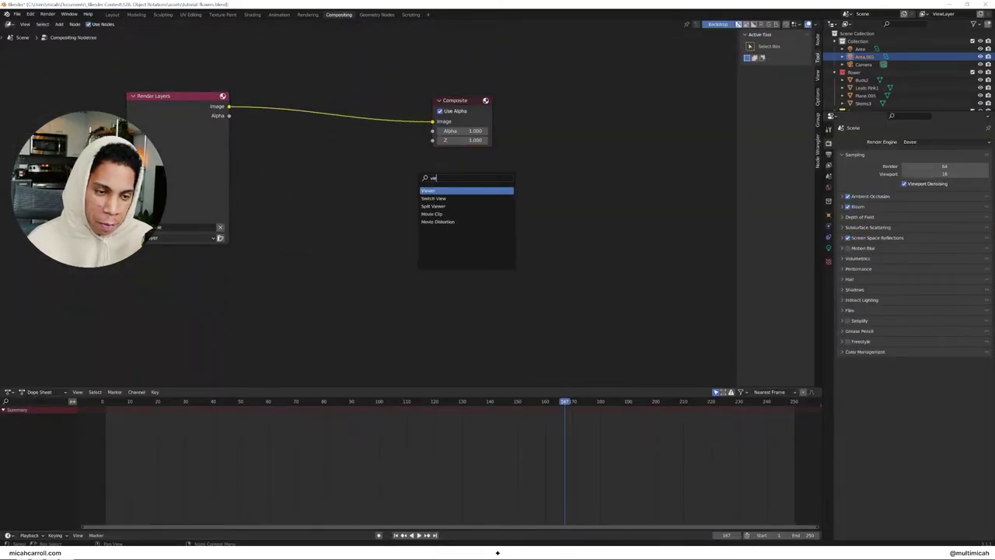
pyautogui.press('Return')
pyautogui.click(463, 172)
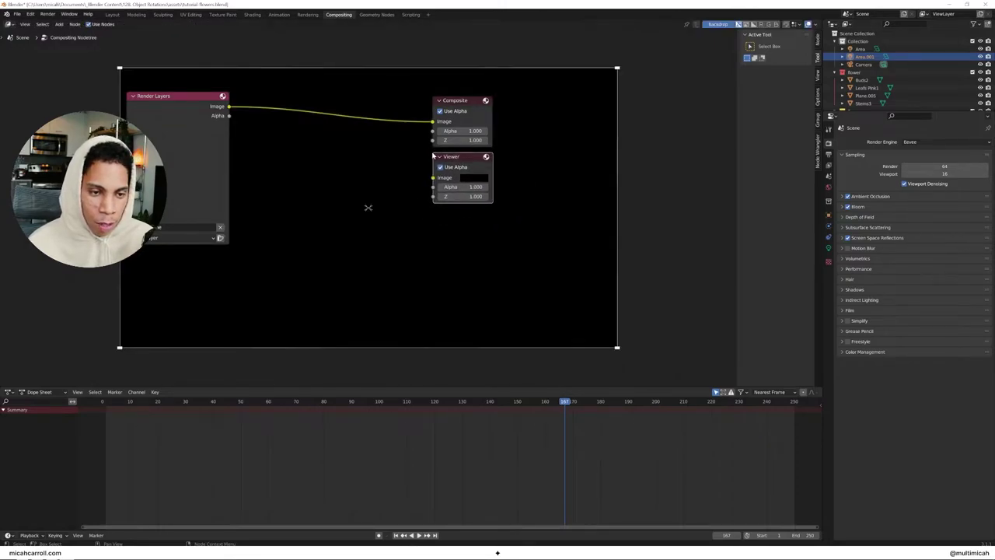
# Step: Insert a Reroute on the link from Render Layers to Composite and connect it to the Viewer's Image input
pyautogui.hotkey('shift', 'a')
pyautogui.click(352, 158)
pyautogui.write('re')
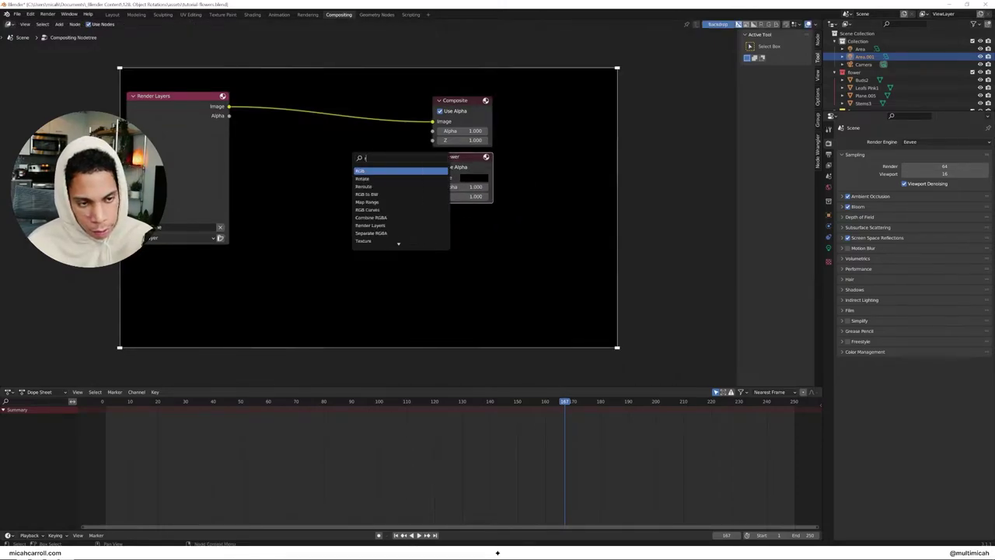
pyautogui.press('Return')
pyautogui.click(386, 122)
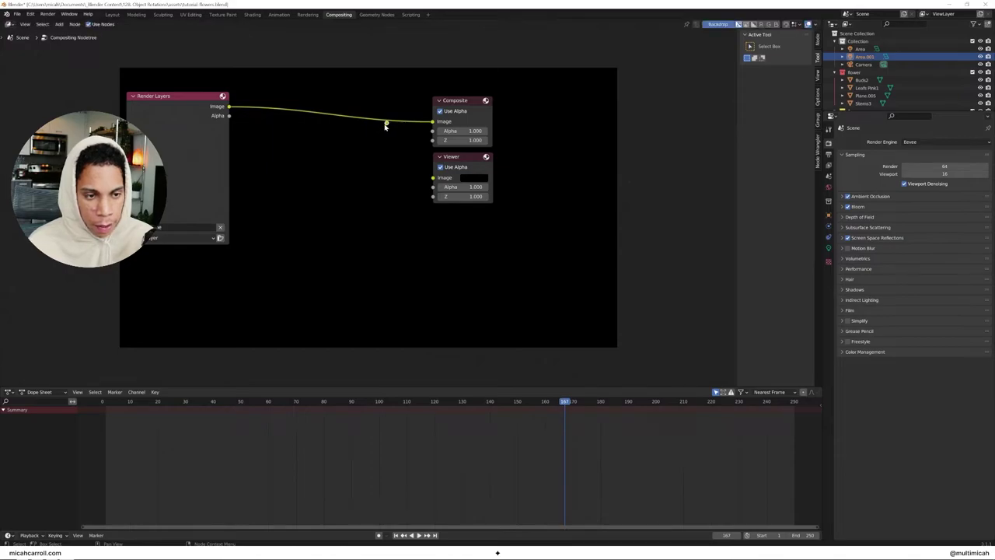
pyautogui.moveTo(386, 123); pyautogui.dragTo(432, 178)
pyautogui.hotkey('shift', 'a')
pyautogui.click(338, 199)
pyautogui.write('re')
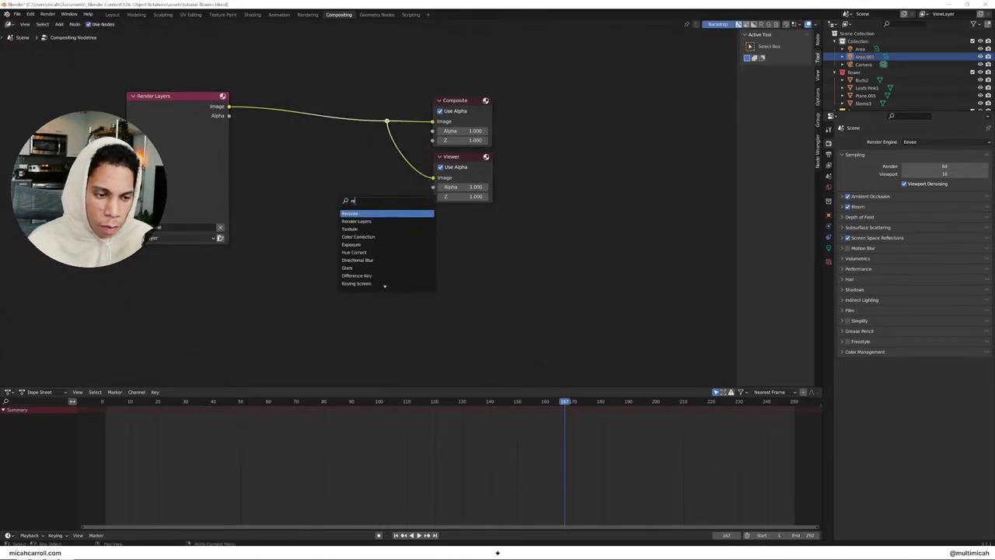
pyautogui.press('Return')
pyautogui.click(337, 199)
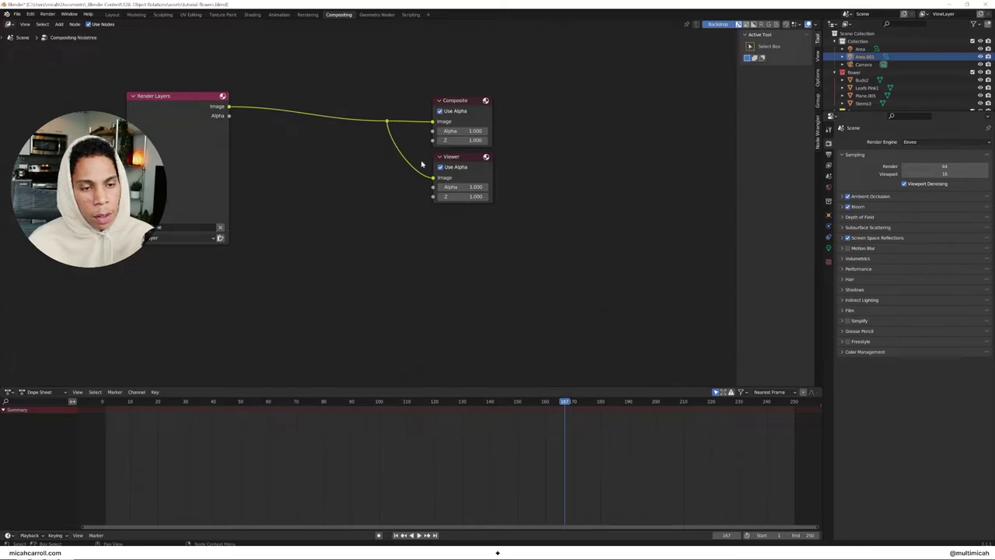
# Step: Insert a Lens Distortion node after Render Layers and move the Composite, Viewer and Reroute farther right to make room
pyautogui.hotkey('shift', 'a')
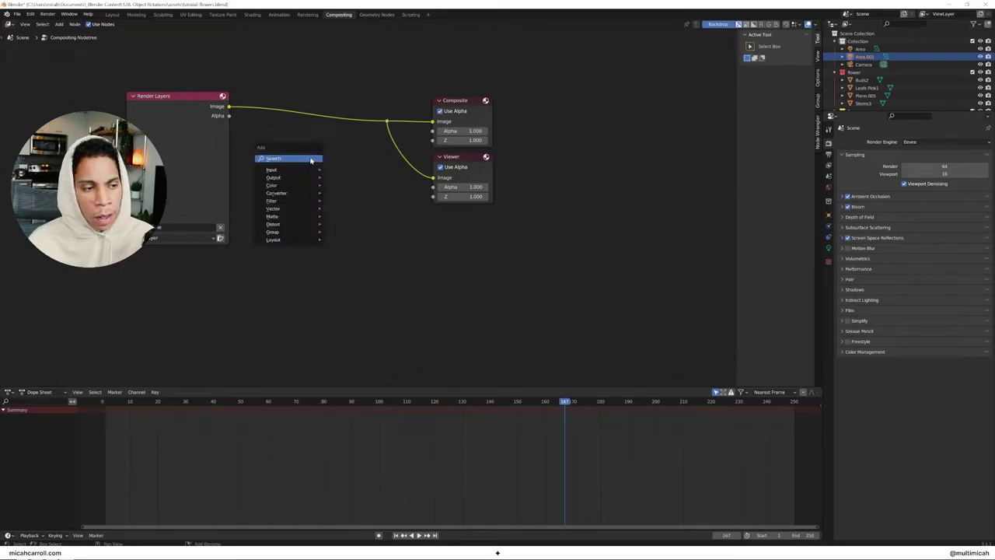
pyautogui.click(311, 160)
pyautogui.write('lens')
pyautogui.press('Return')
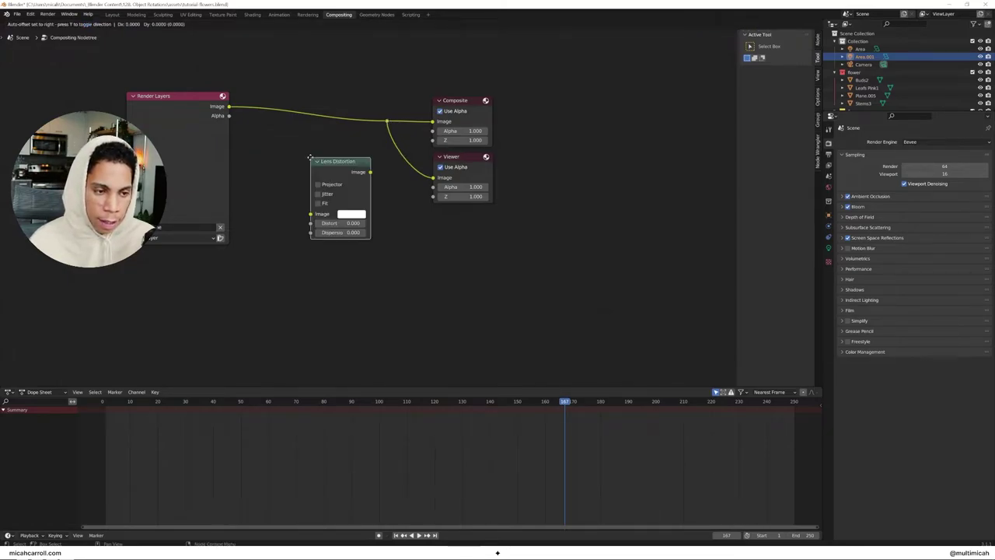
pyautogui.click(256, 93)
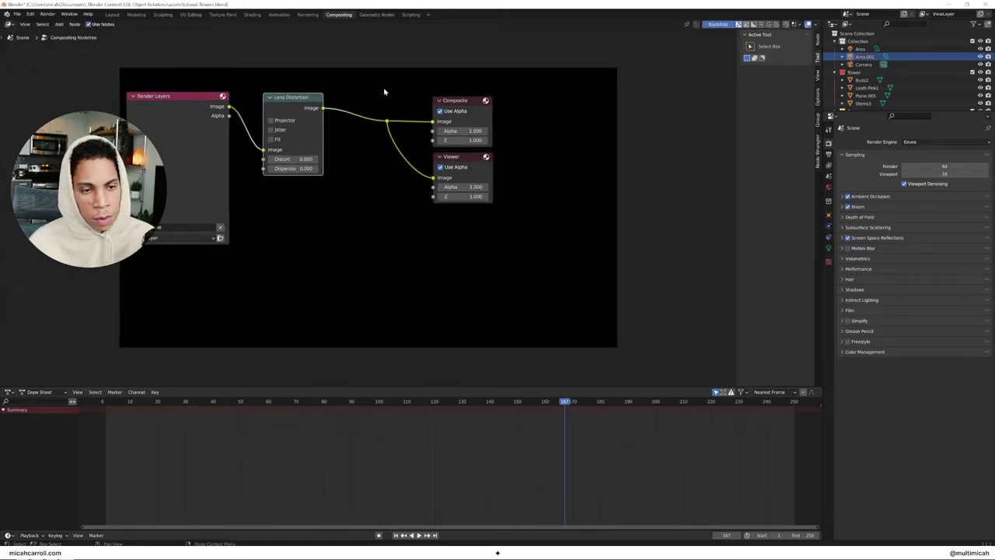
pyautogui.moveTo(468, 124); pyautogui.dragTo(642, 132)
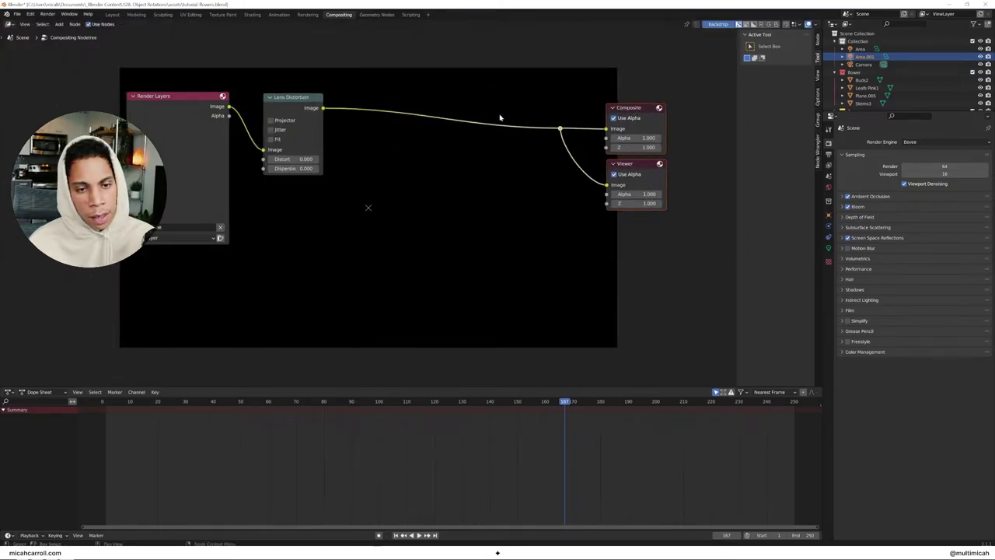
# Step: Enable Jitter and set Dispersion to 0.010 on the Lens Distortion node, then render the current frame to preview it
pyautogui.click(271, 129)
pyautogui.moveTo(294, 167); pyautogui.dragTo(304, 168)
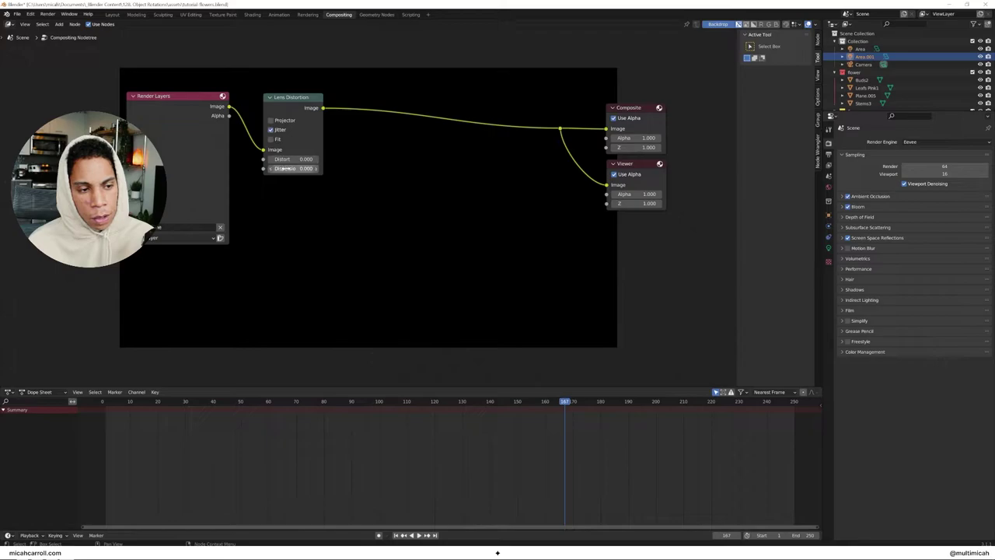
pyautogui.click(48, 14)
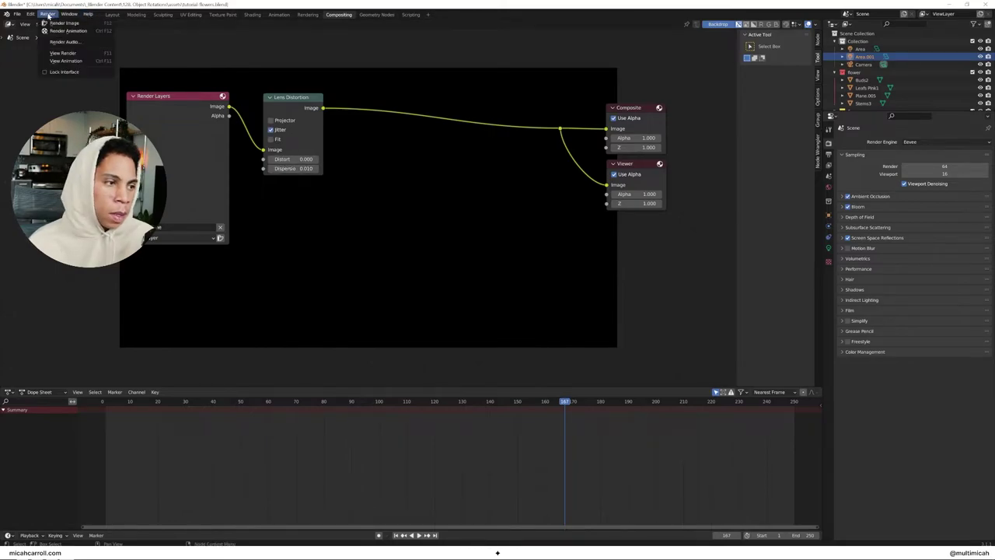
pyautogui.click(62, 21)
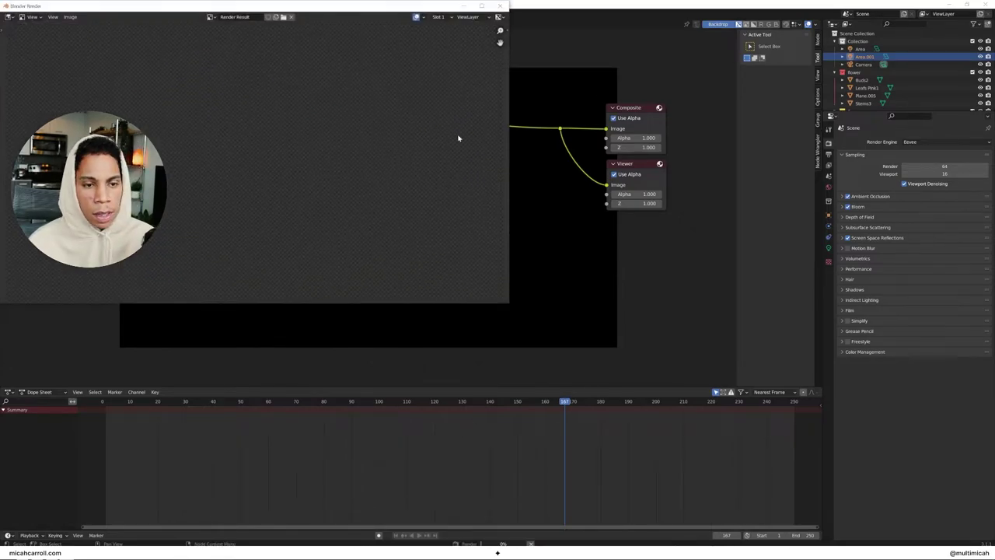
pyautogui.click(500, 6)
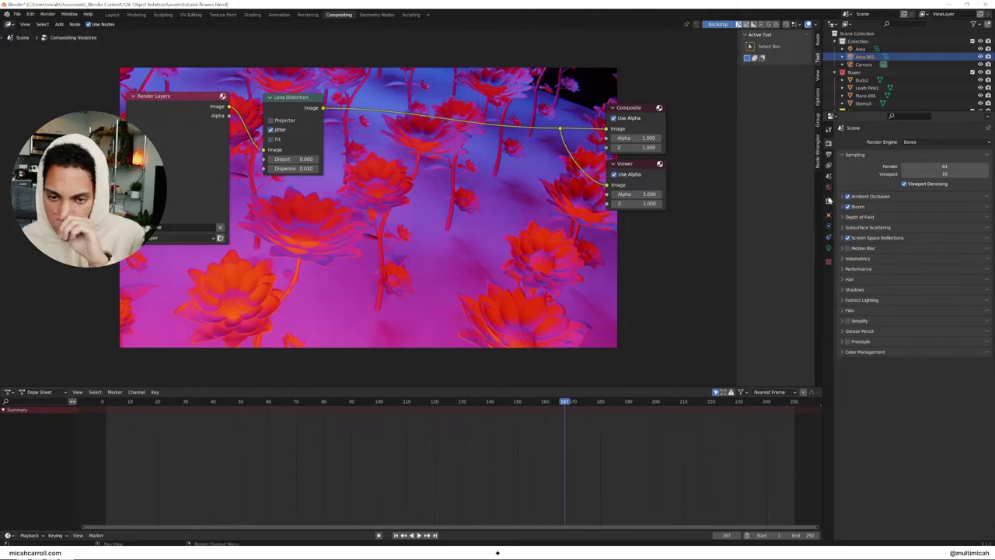
# Step: Set the render output to FFmpeg Video in an MPEG-4 container with Perceptually Lossless output quality
pyautogui.click(829, 200)
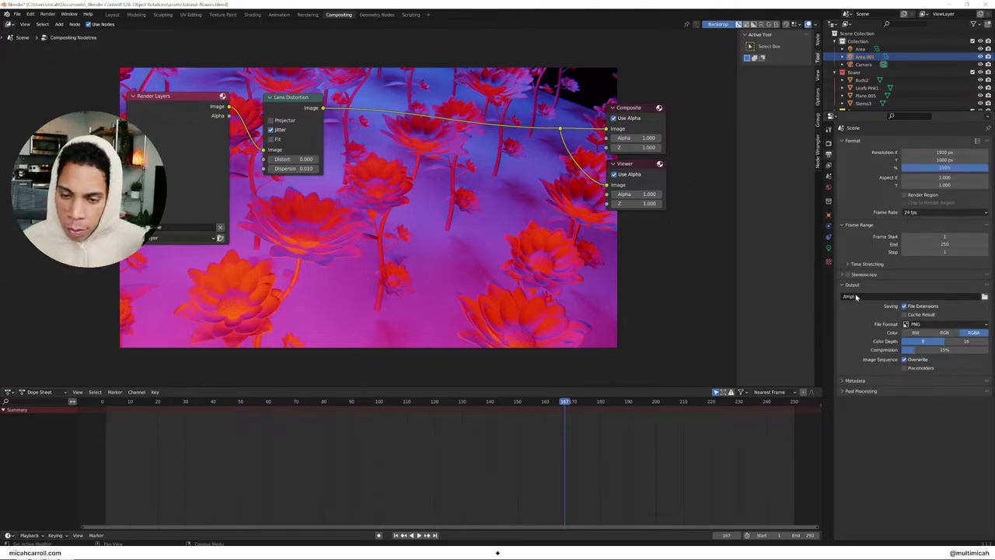
pyautogui.click(944, 323)
pyautogui.click(955, 350)
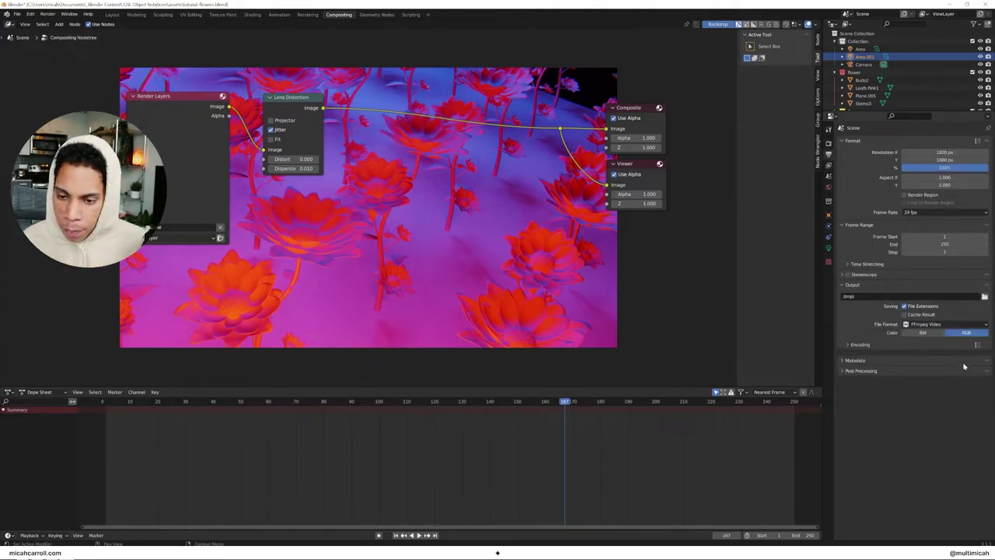
pyautogui.click(869, 344)
pyautogui.click(930, 356)
pyautogui.click(937, 381)
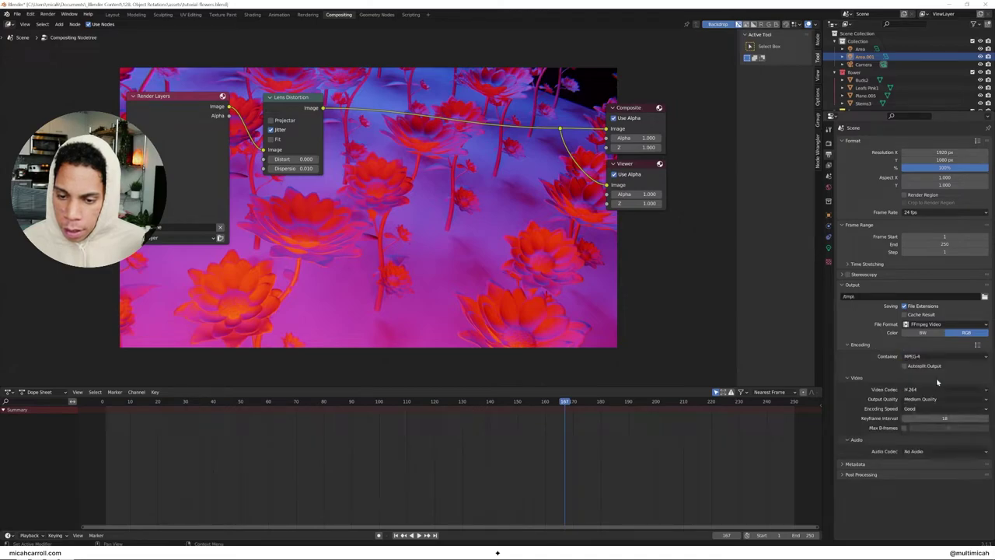
pyautogui.click(936, 398)
pyautogui.click(928, 420)
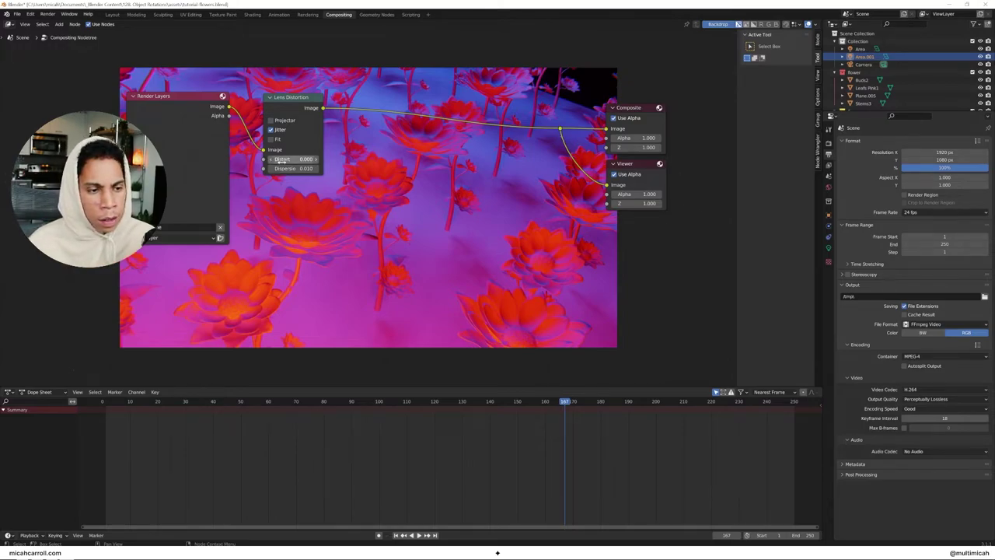
# Step: Set the Lens Distortion's Dispersion to 0.090 and insert a Mix node after it with the Value blending mode
pyautogui.moveTo(293, 169); pyautogui.dragTo(386, 168)
pyautogui.hotkey('shift', 'a')
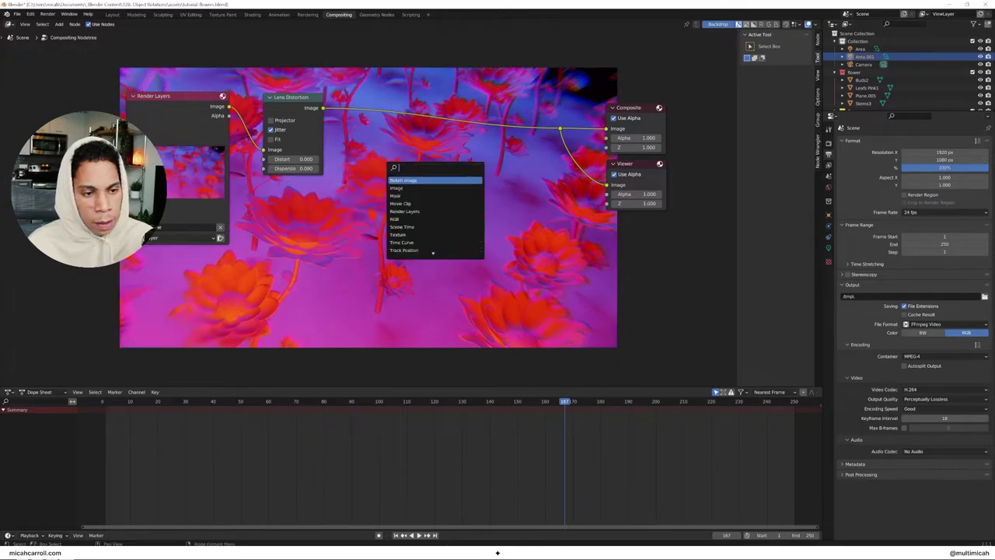
pyautogui.write('mix')
pyautogui.press('Return')
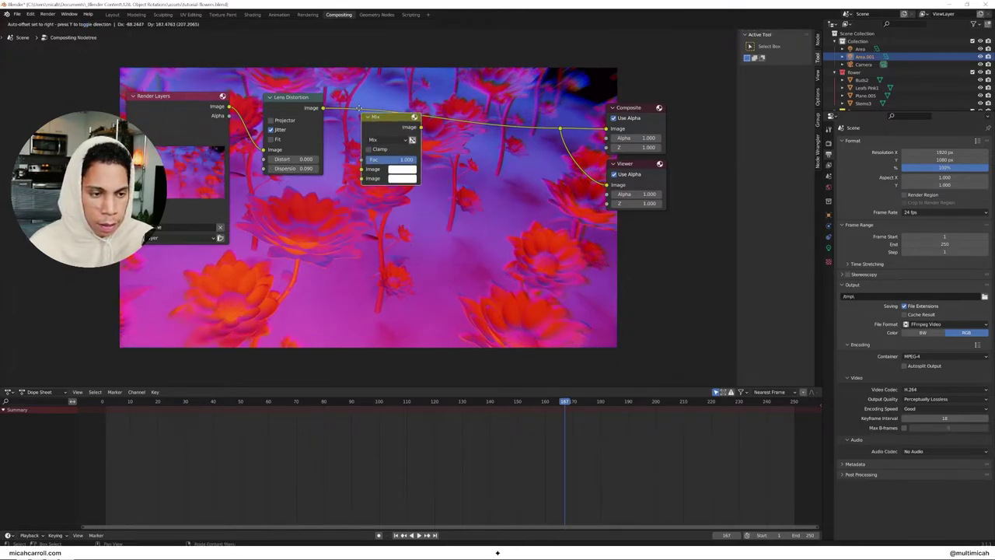
pyautogui.click(338, 95)
pyautogui.click(383, 120)
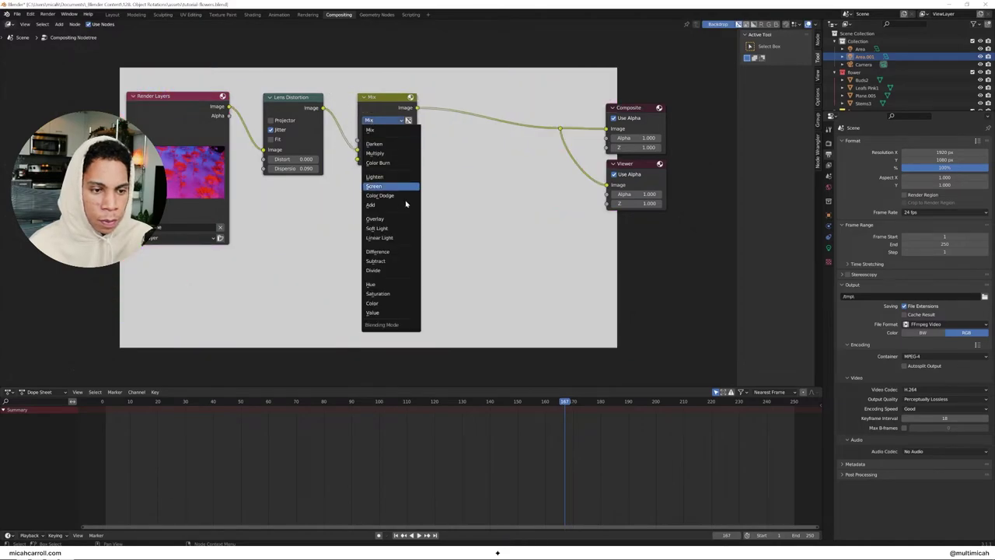
pyautogui.click(399, 313)
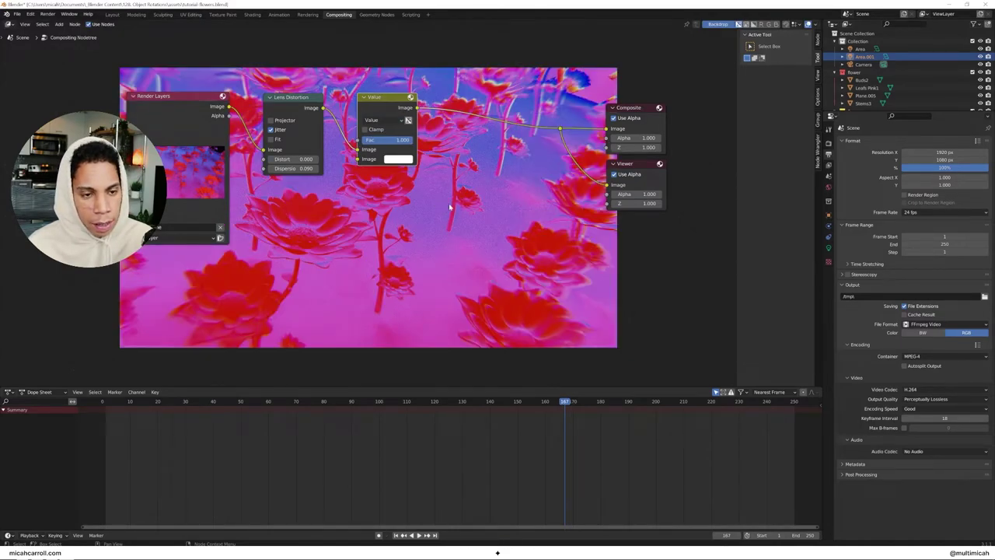
# Step: Insert a second Mix node after the Value node and set its blending mode to Difference
pyautogui.hotkey('shift', 'a')
pyautogui.click(416, 200)
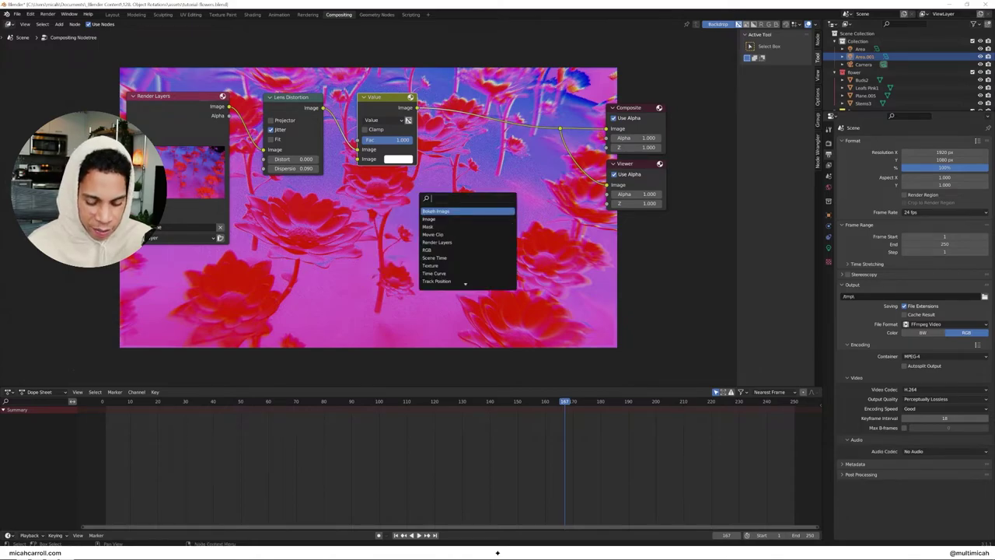
pyautogui.write('mix')
pyautogui.press('Return')
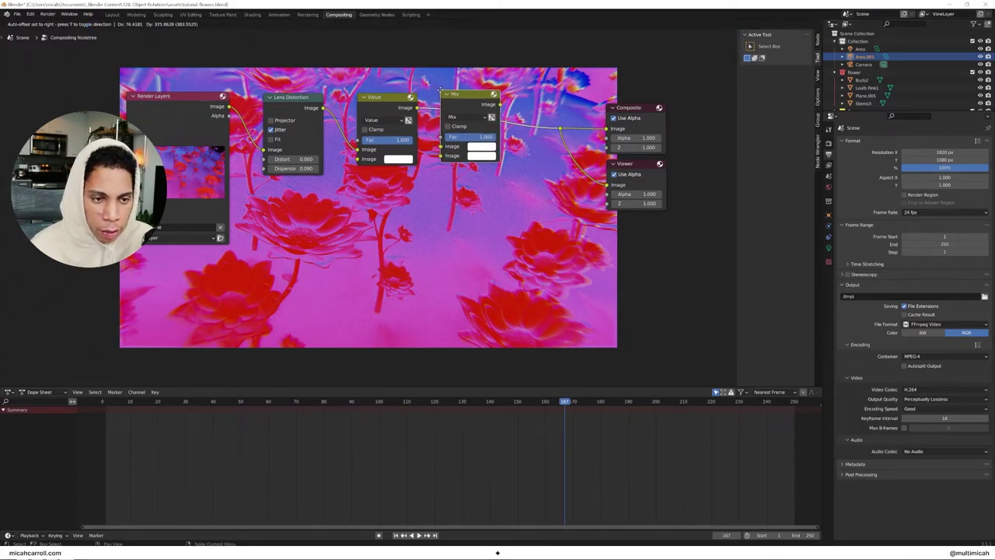
pyautogui.click(438, 97)
pyautogui.click(476, 122)
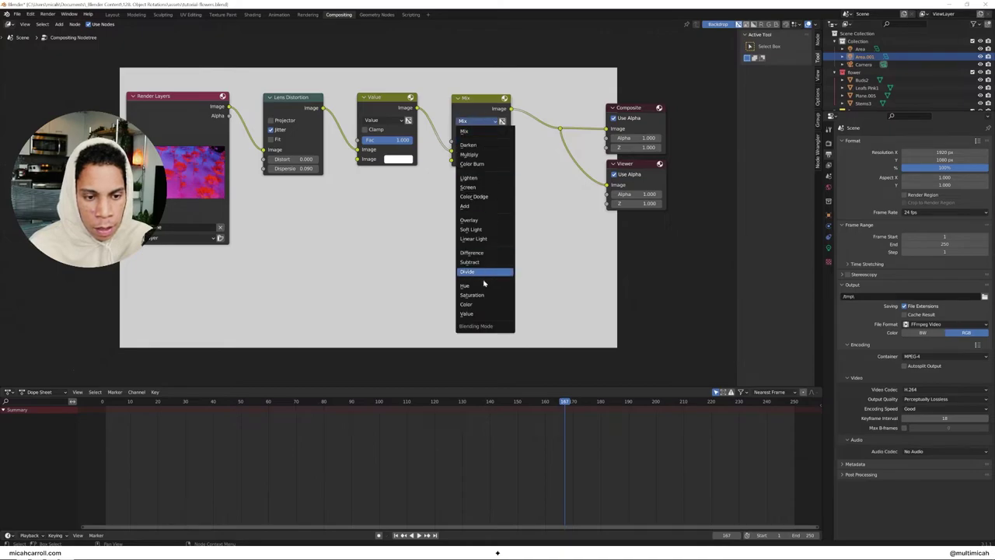
pyautogui.click(485, 255)
# Step: Add a ColorRamp node below the Value node and connect its Image output to the Difference node's second Image input
pyautogui.hotkey('shift', 'a')
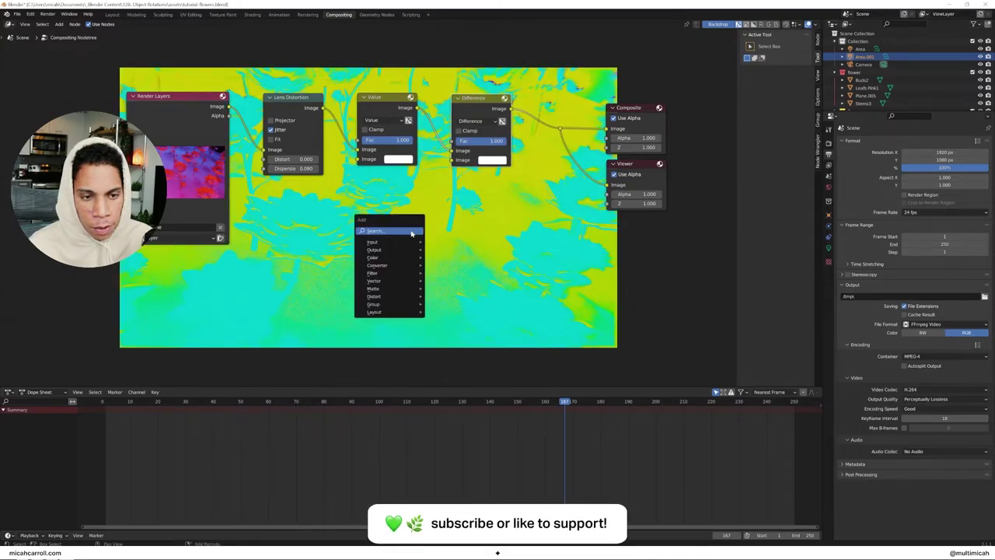
pyautogui.click(417, 230)
pyautogui.write('co')
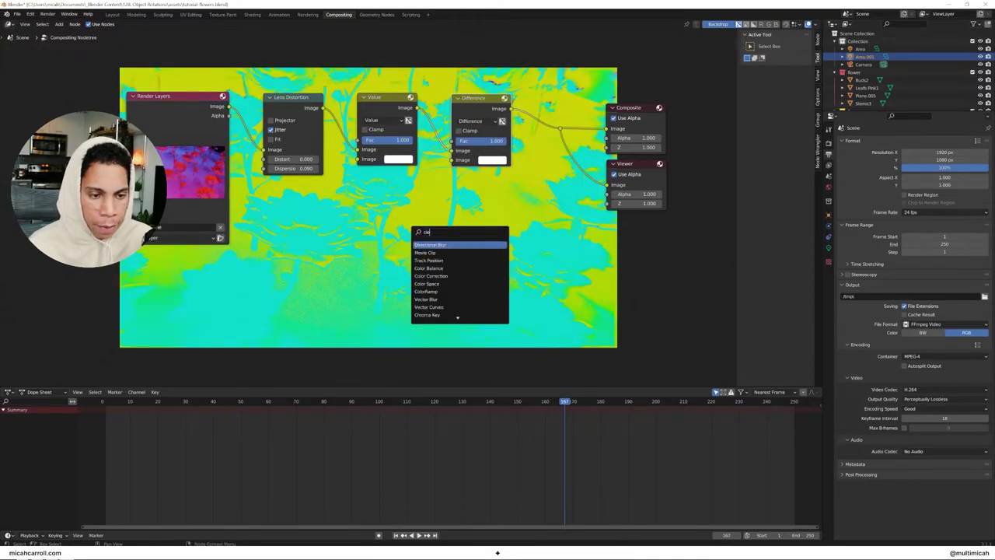
pyautogui.write('lo')
pyautogui.press('Return')
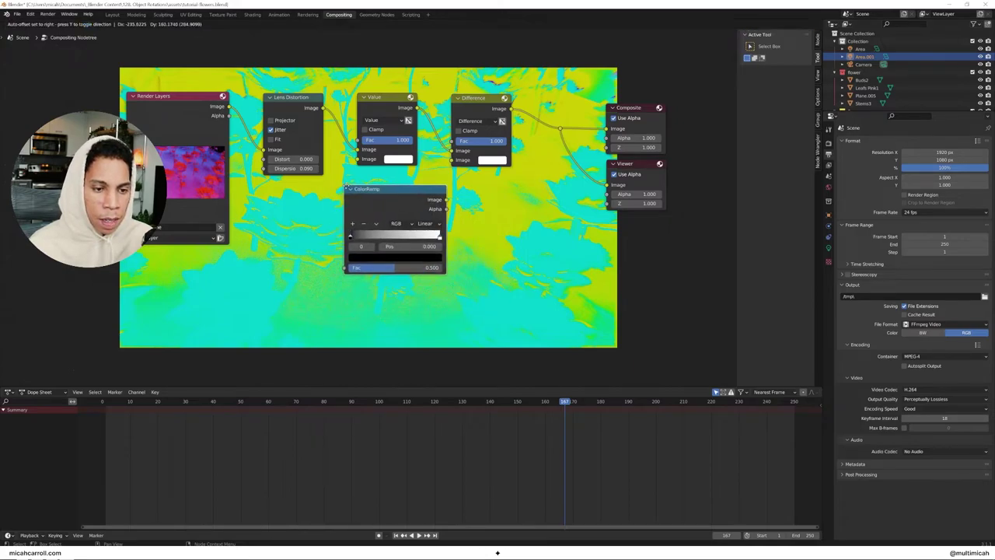
pyautogui.click(398, 198)
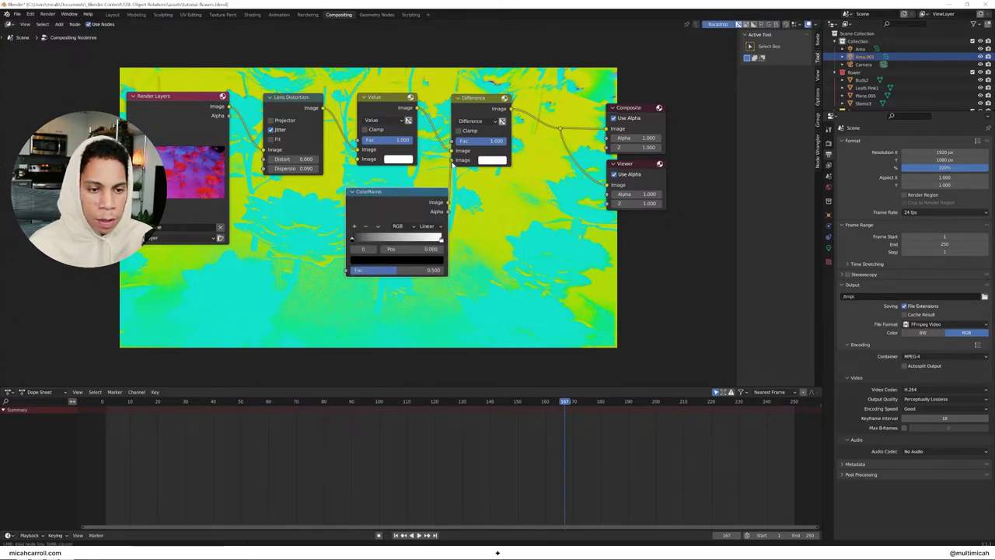
pyautogui.click(416, 190)
# Step: Move the ColorRamp's white stop to position 0.924 and its black stop to 0.394
pyautogui.moveTo(339, 234)
pyautogui.mouseDown()
pyautogui.moveTo(422, 237)
pyautogui.moveTo(344, 237)
pyautogui.mouseUp()
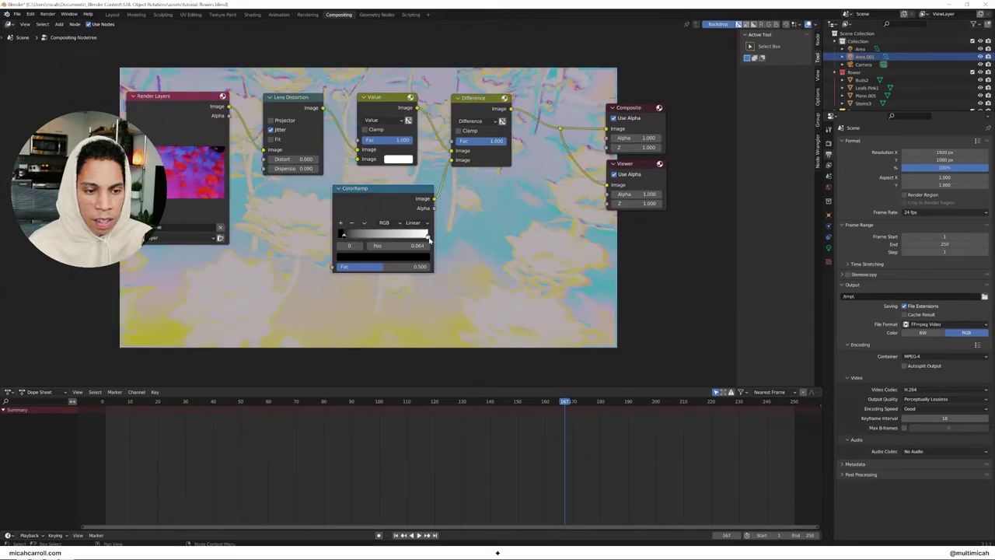
pyautogui.moveTo(428, 238)
pyautogui.mouseDown()
pyautogui.moveTo(356, 238)
pyautogui.moveTo(424, 242)
pyautogui.mouseUp()
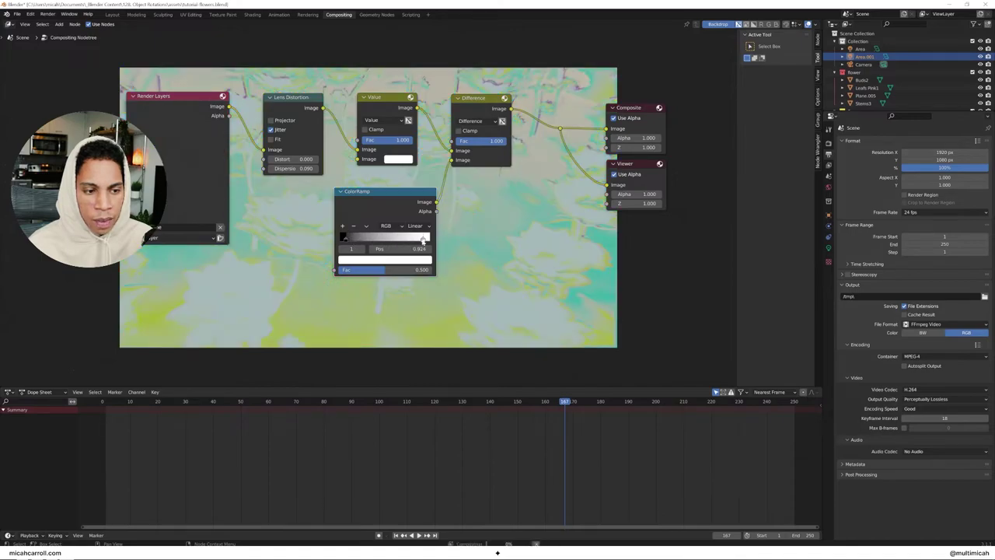
pyautogui.moveTo(343, 237); pyautogui.dragTo(376, 241)
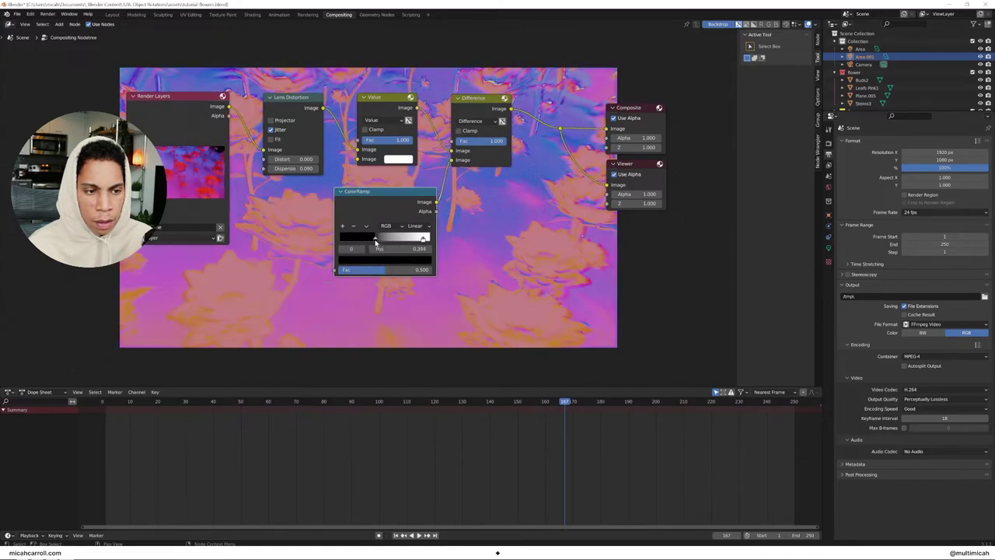
# Step: Compare the Linear, B-Spline and Constant interpolations on the ColorRamp and set it to Ease
pyautogui.click(417, 225)
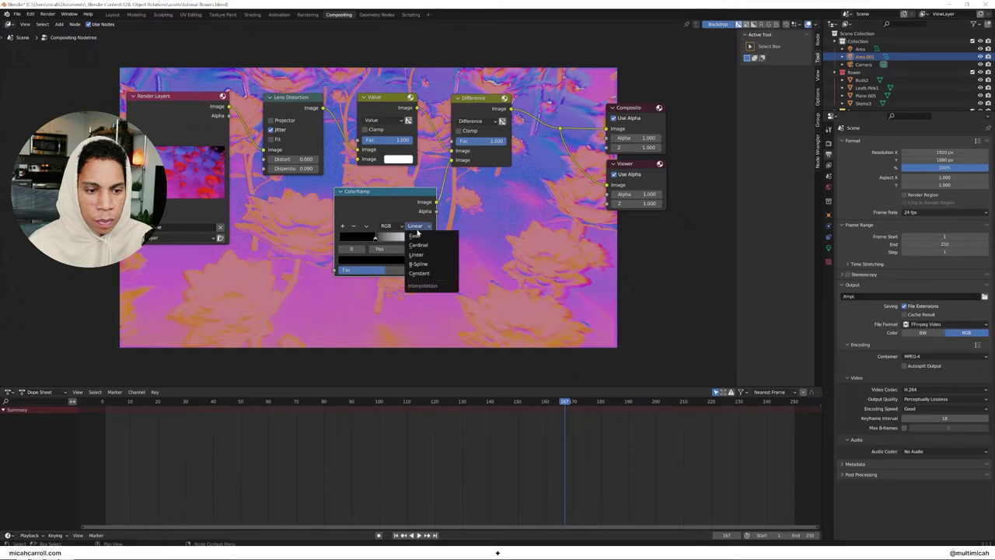
pyautogui.click(420, 236)
pyautogui.click(418, 226)
pyautogui.click(419, 254)
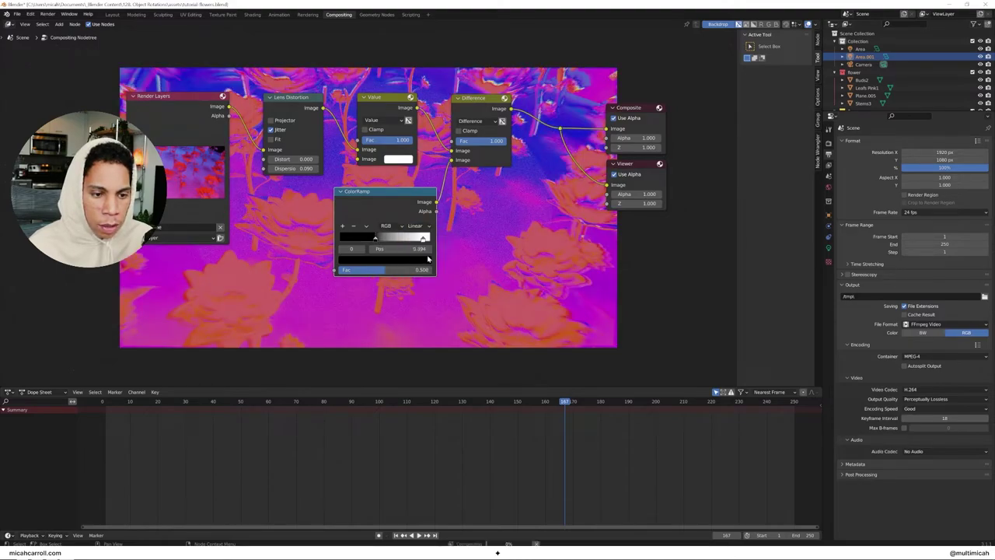
pyautogui.click(418, 225)
pyautogui.click(428, 265)
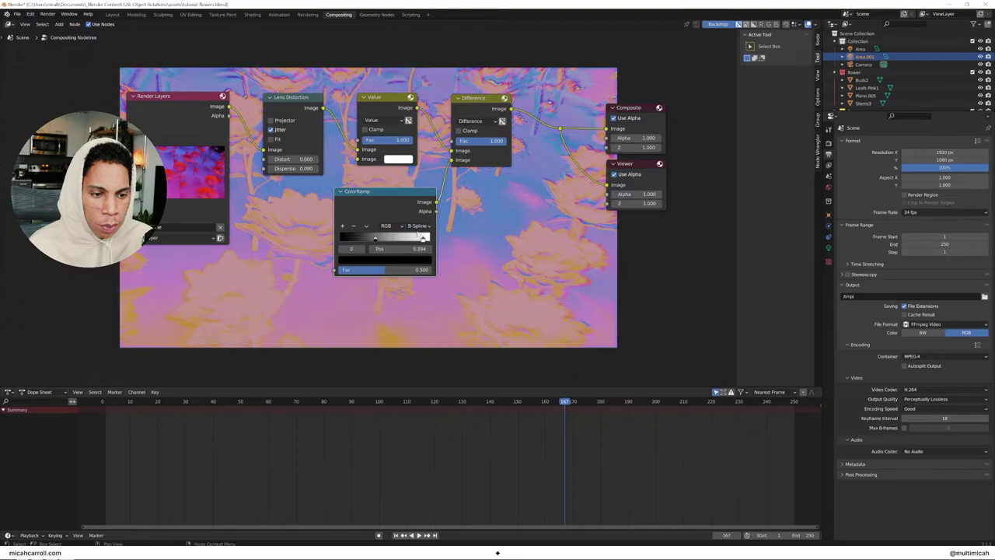
pyautogui.click(418, 225)
pyautogui.click(427, 273)
pyautogui.click(417, 225)
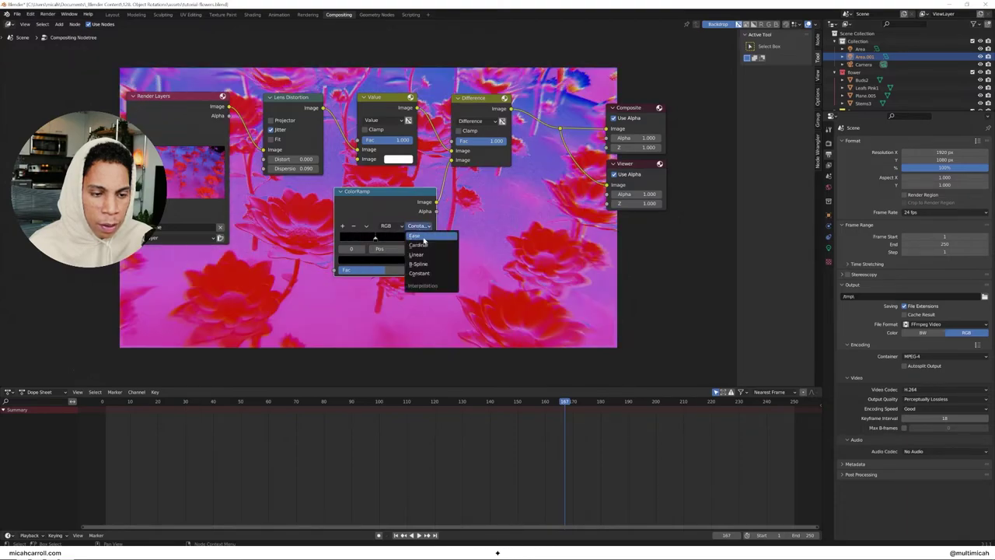
pyautogui.click(422, 237)
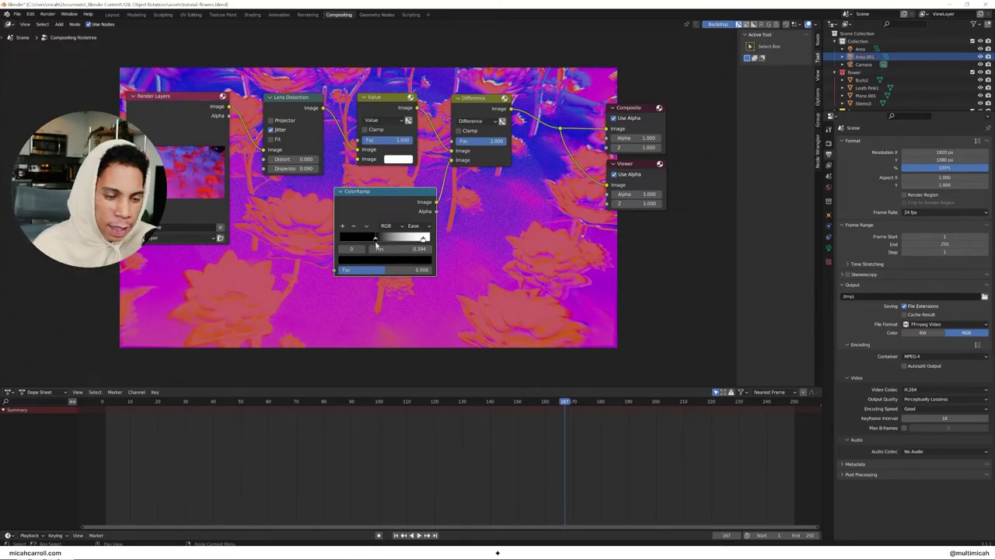
# Step: Move the ColorRamp's black stop to position 0.448 and try lighter shades for its color, ending back on black
pyautogui.moveTo(375, 241)
pyautogui.mouseDown()
pyautogui.moveTo(417, 237)
pyautogui.moveTo(367, 238)
pyautogui.moveTo(393, 238)
pyautogui.moveTo(381, 239)
pyautogui.mouseUp()
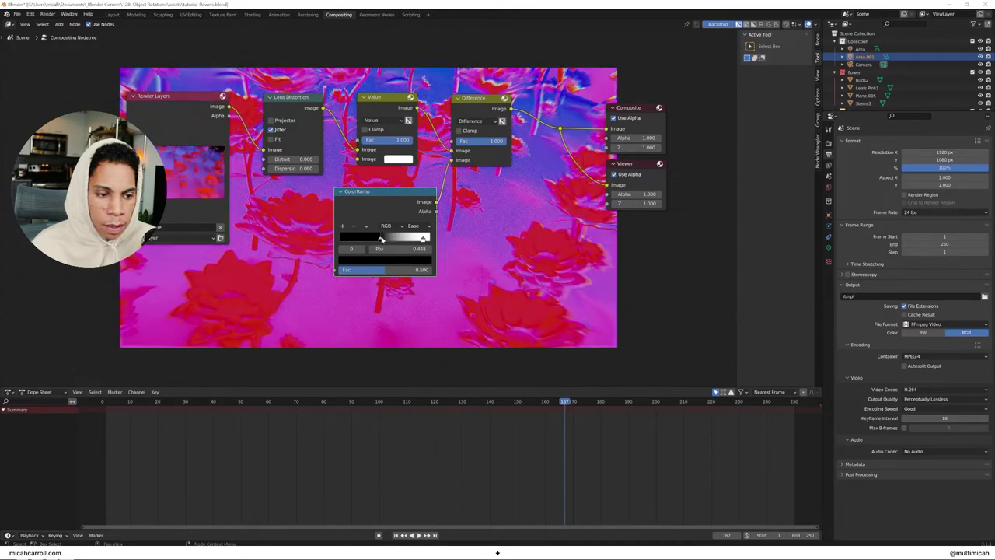
pyautogui.click(382, 260)
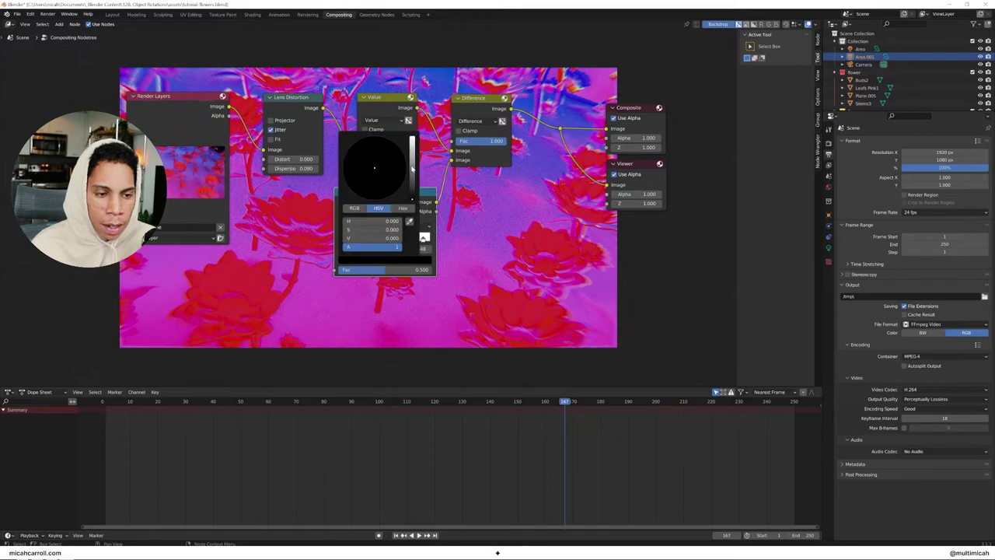
pyautogui.moveTo(413, 192); pyautogui.dragTo(375, 168)
pyautogui.moveTo(412, 140); pyautogui.dragTo(413, 200)
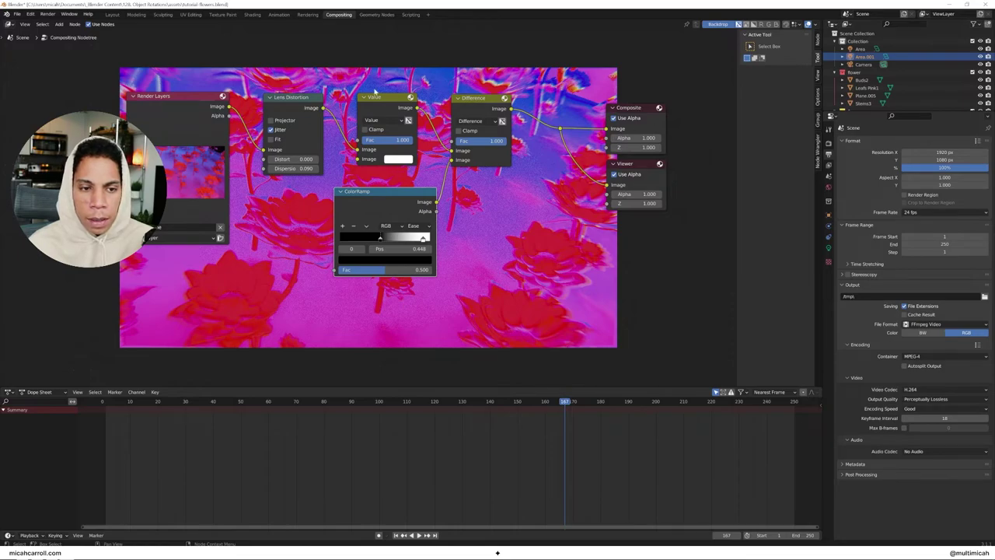
# Step: Adjust the Lens Distortion node's Dispersion to 0.160
pyautogui.moveTo(293, 168)
pyautogui.mouseDown()
pyautogui.moveTo(315, 168)
pyautogui.moveTo(287, 168)
pyautogui.mouseUp()
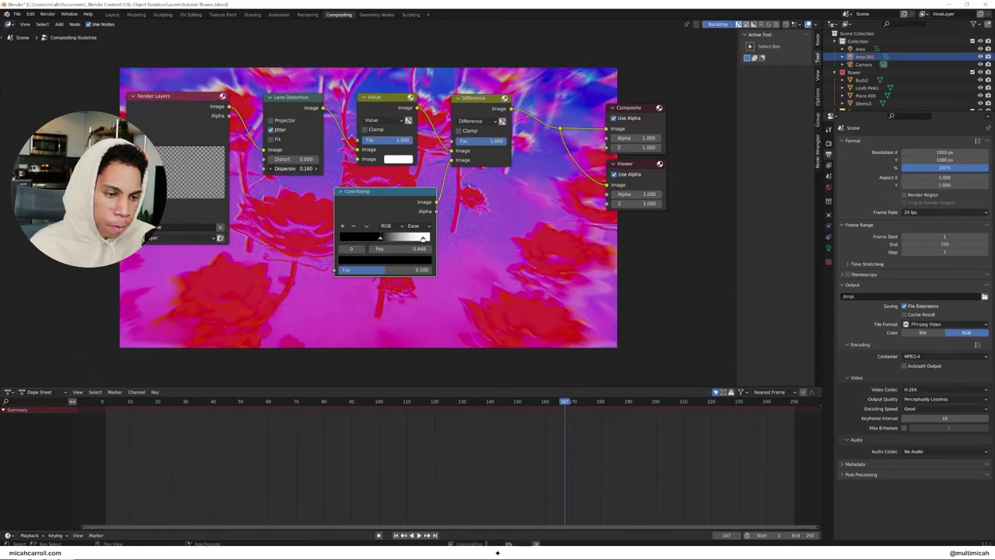